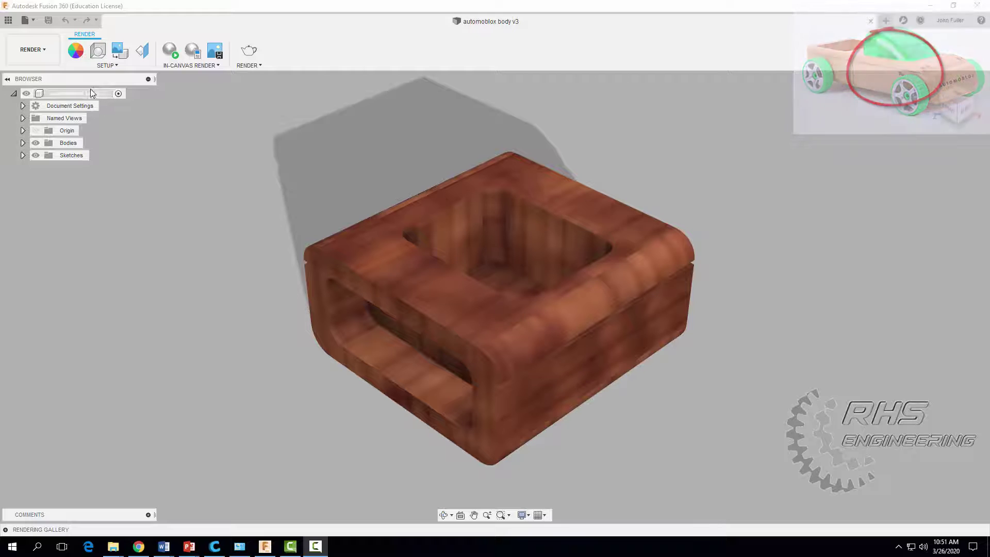
Step: Switch to the Design workspace and create a new empty design
{"action": "left_click", "coordinate": [37, 57]}
{"action": "left_click", "coordinate": [26, 75]}
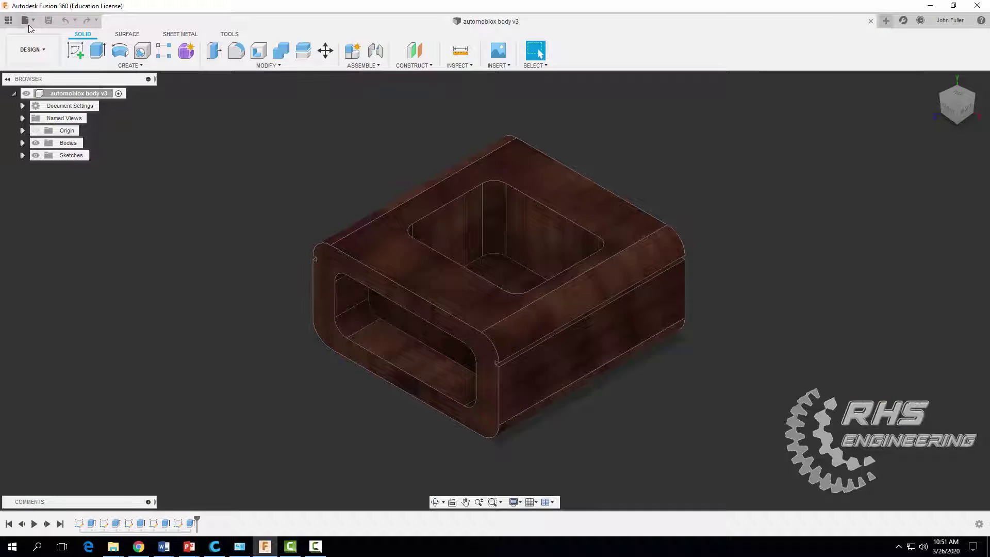
{"action": "left_click", "coordinate": [25, 20]}
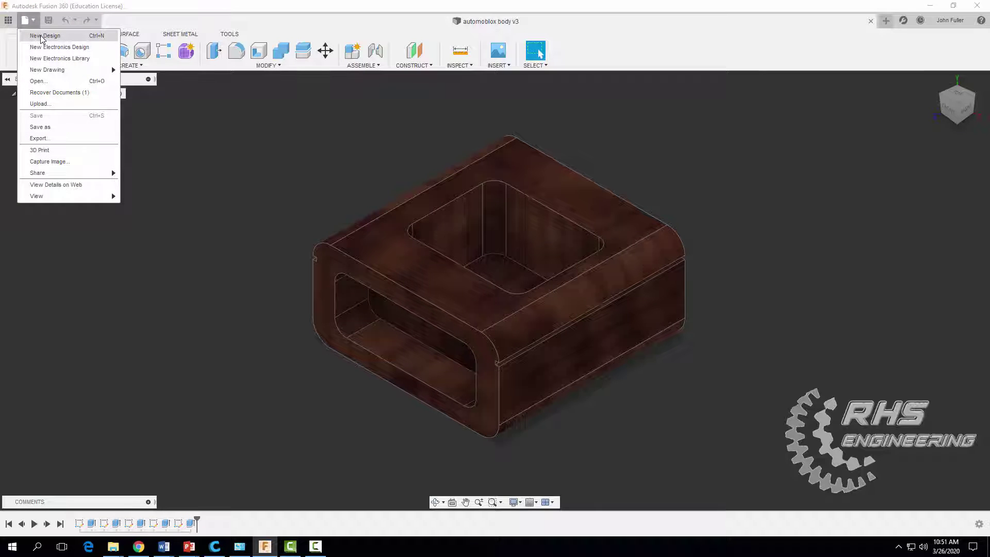
{"action": "left_click", "coordinate": [51, 35]}
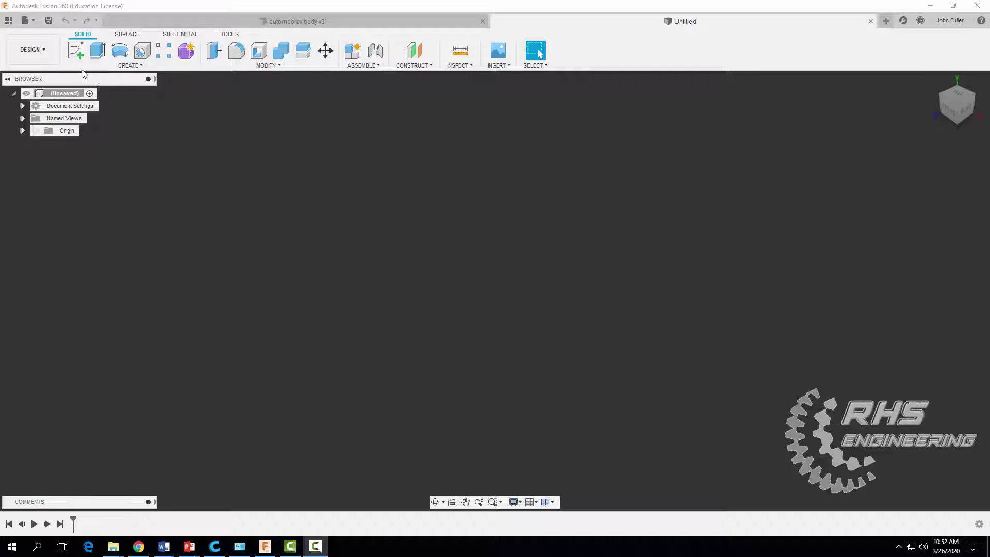
Step: On the front plane, sketch a center rectangle at the origin, 3.17 in wide and 1.53 in high
{"action": "left_click", "coordinate": [75, 50]}
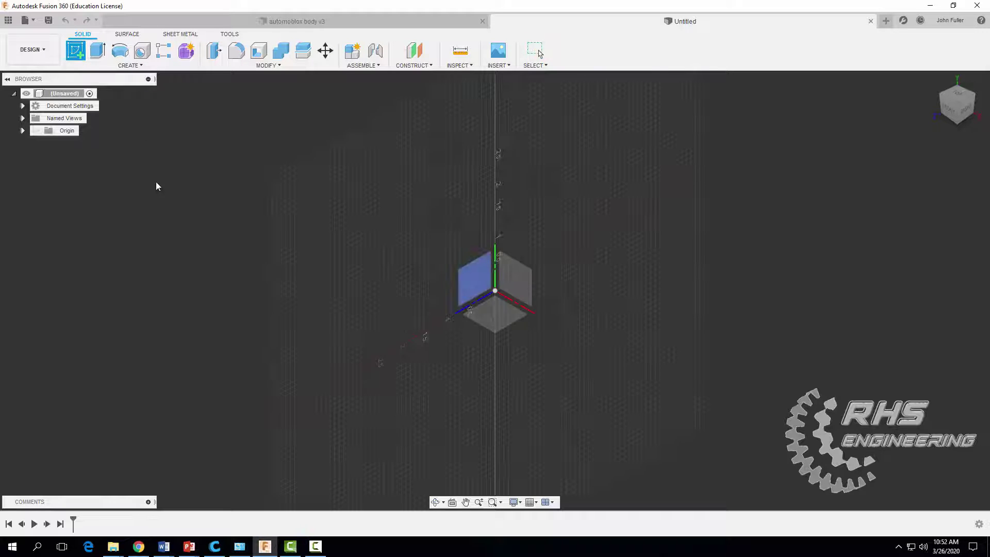
{"action": "left_click", "coordinate": [515, 281]}
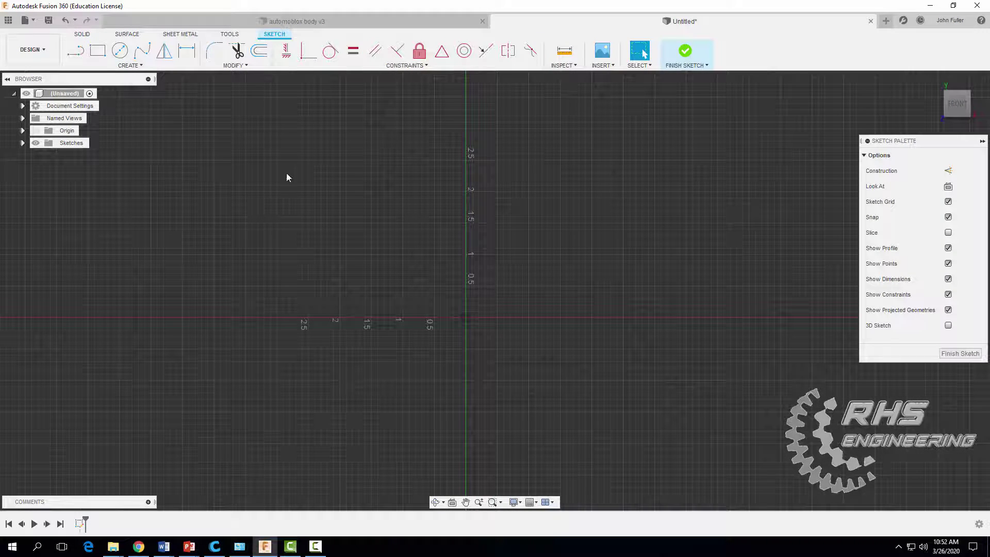
{"action": "left_click", "coordinate": [118, 66]}
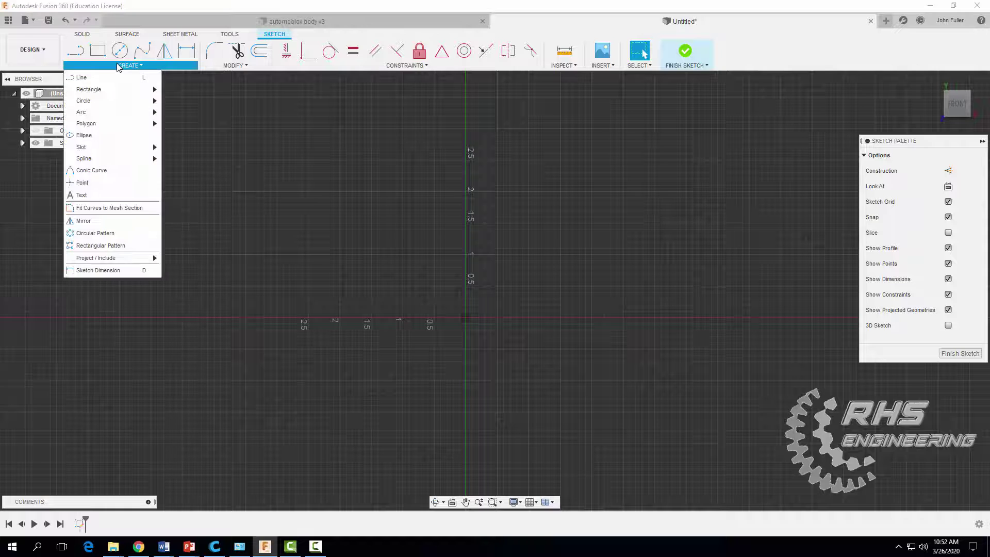
{"action": "mouse_move", "coordinate": [129, 92]}
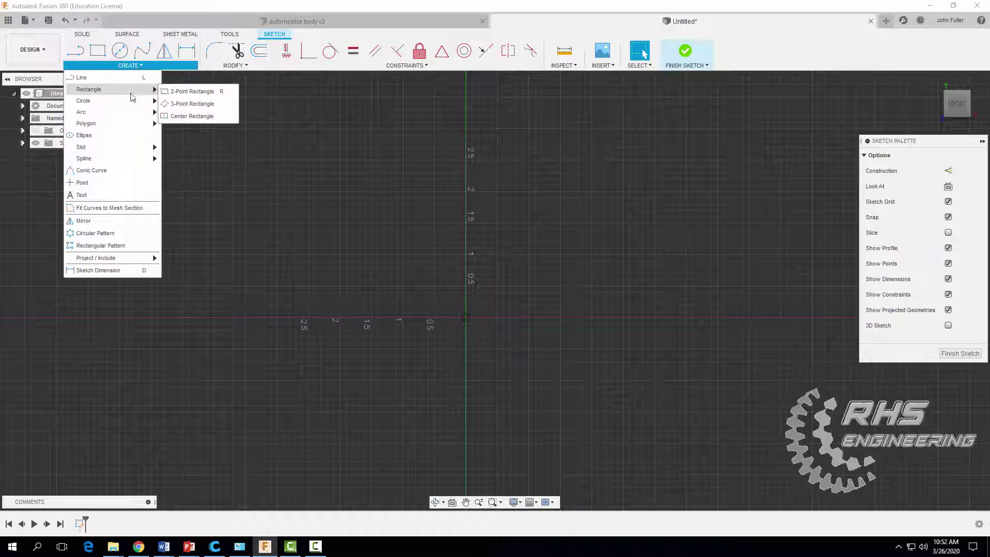
{"action": "left_click", "coordinate": [192, 116]}
{"action": "left_click", "coordinate": [467, 317]}
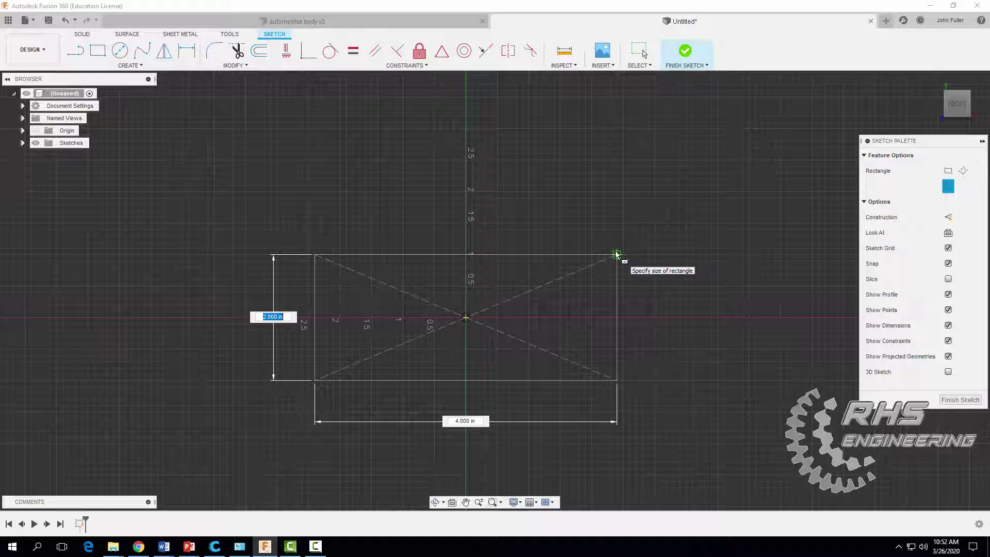
{"action": "type", "text": "1.53"}
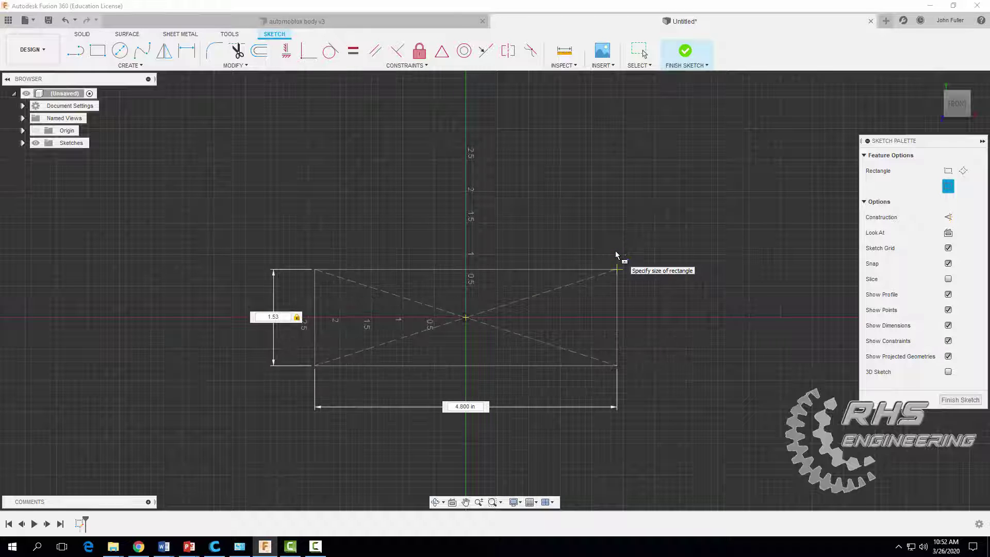
{"action": "key", "text": "Tab"}
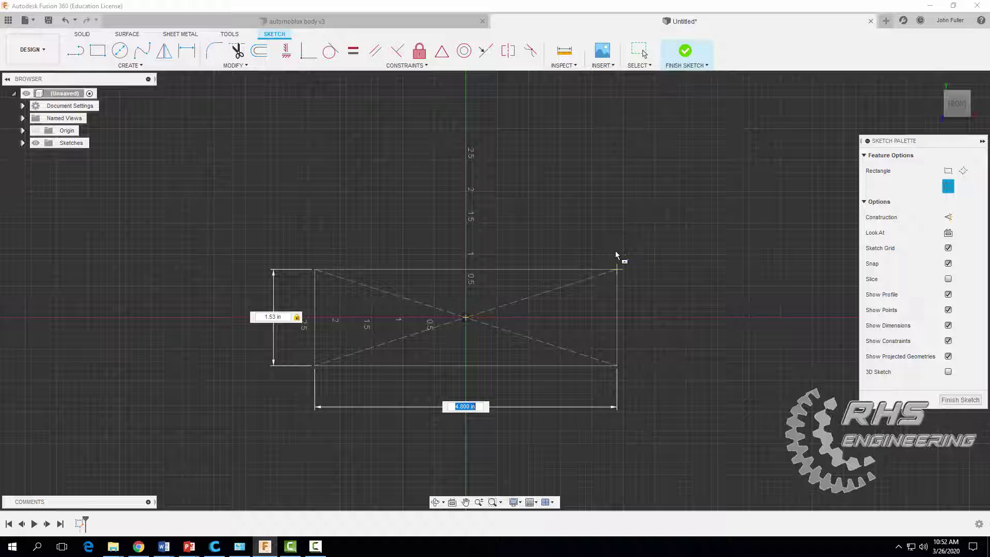
{"action": "type", "text": "3.17"}
{"action": "key", "text": "Tab"}
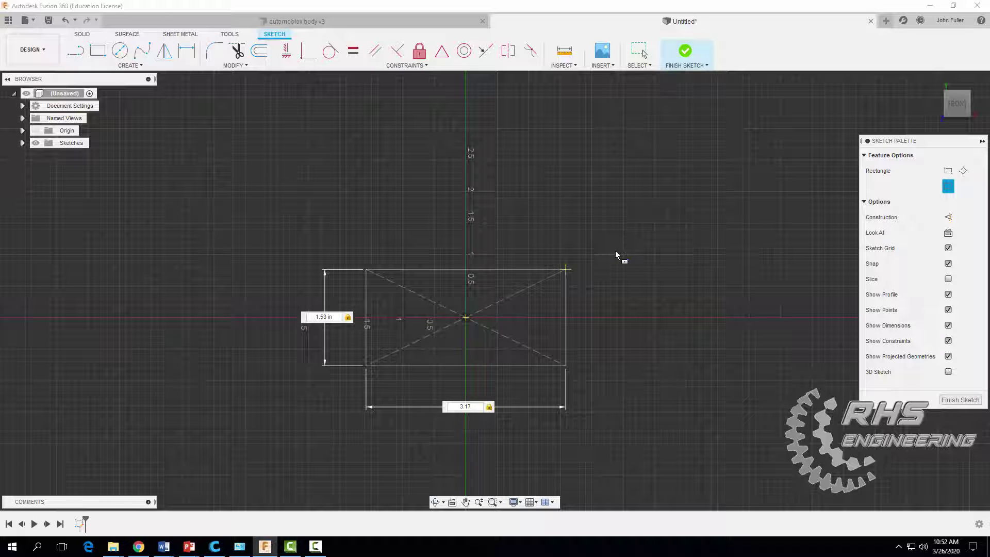
{"action": "key", "text": "Return"}
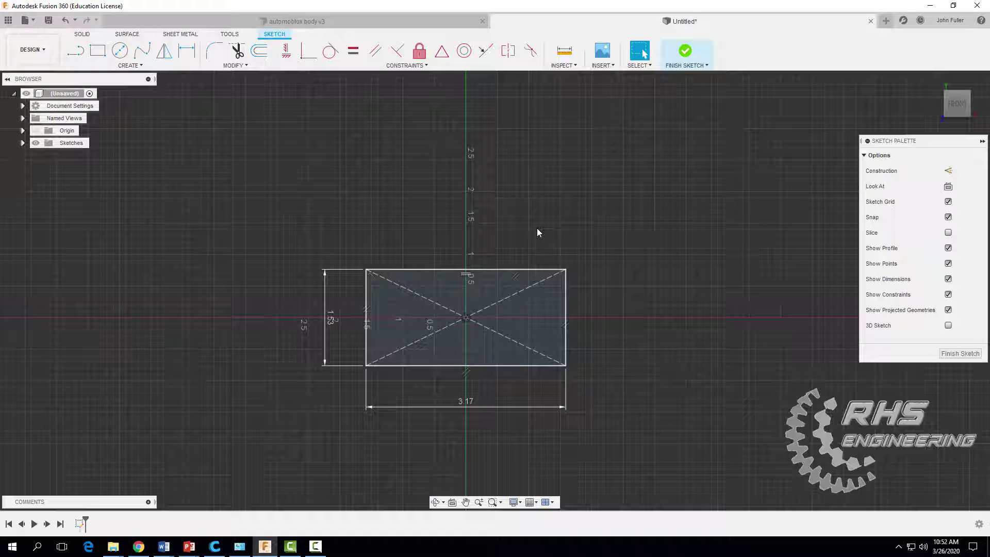
Step: Fillet all four corners of the rectangle with a 0.3 in radius and finish the sketch
{"action": "left_click", "coordinate": [214, 52]}
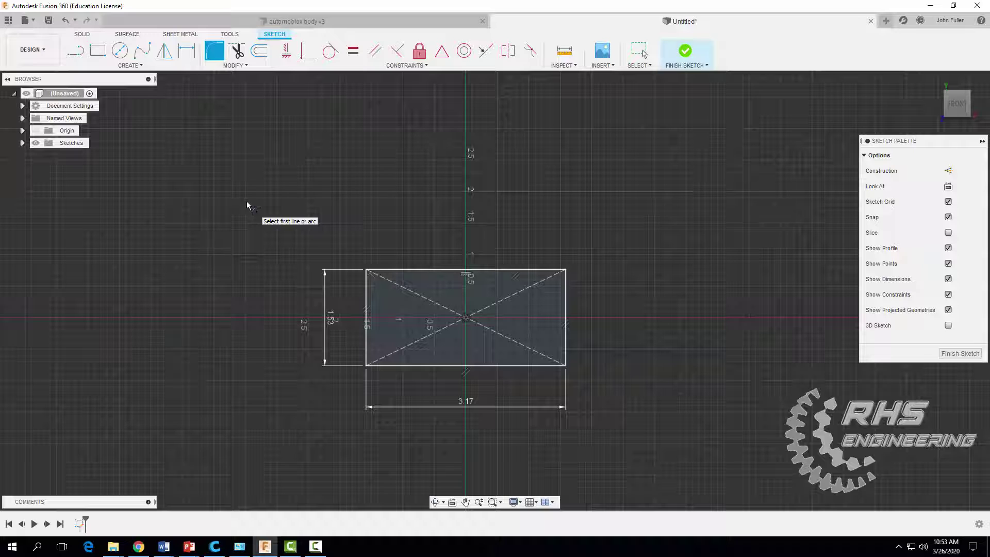
{"action": "left_click", "coordinate": [367, 287]}
{"action": "left_click", "coordinate": [379, 273]}
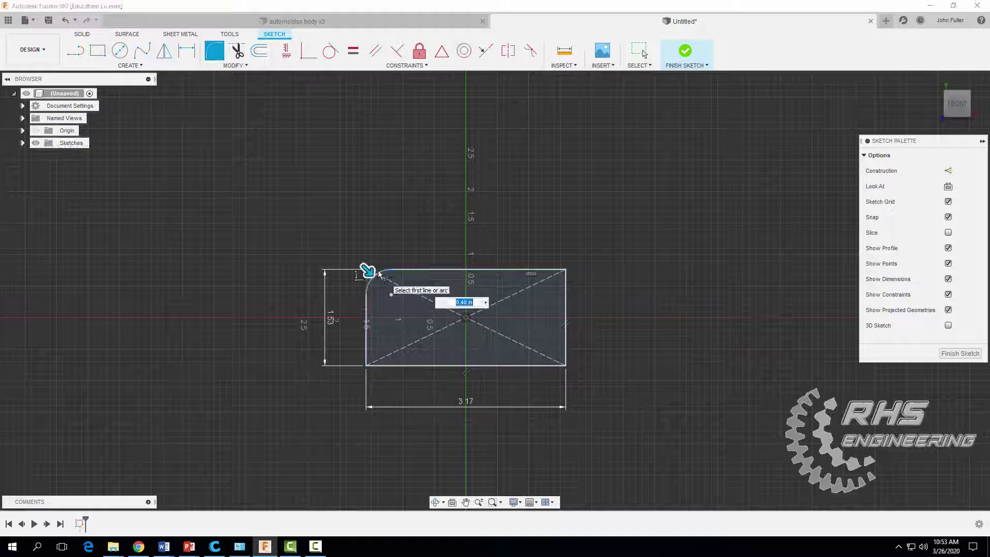
{"action": "key", "text": "Return"}
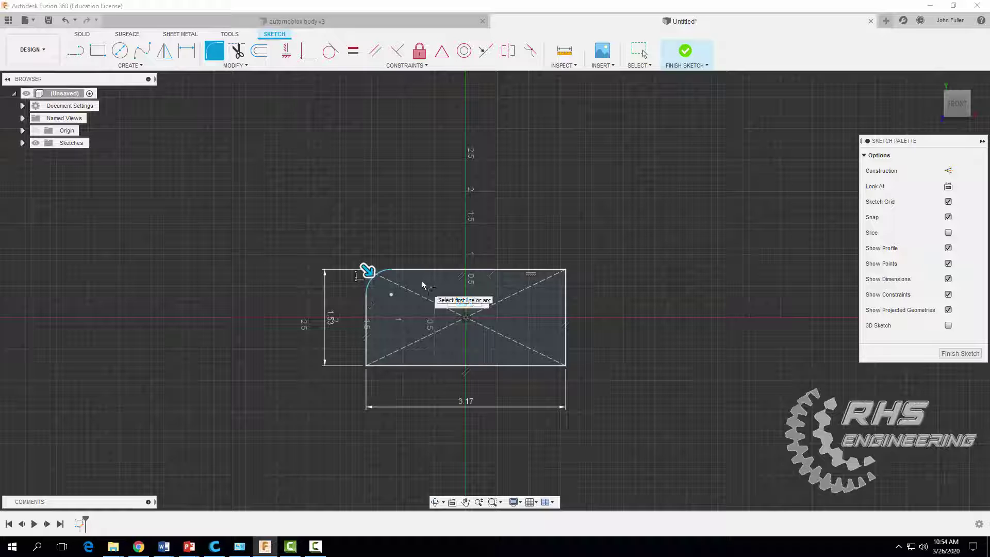
{"action": "left_click", "coordinate": [563, 270]}
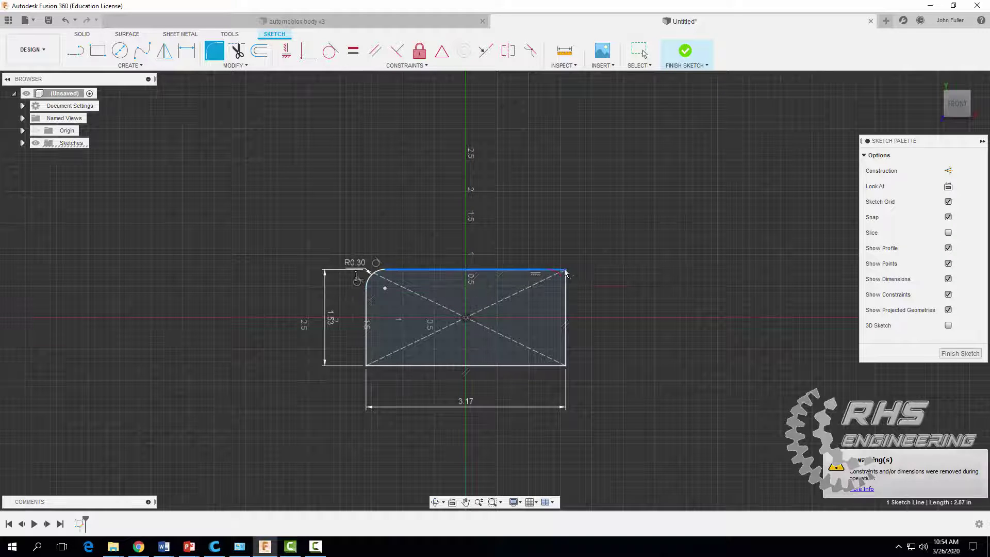
{"action": "left_click", "coordinate": [566, 275]}
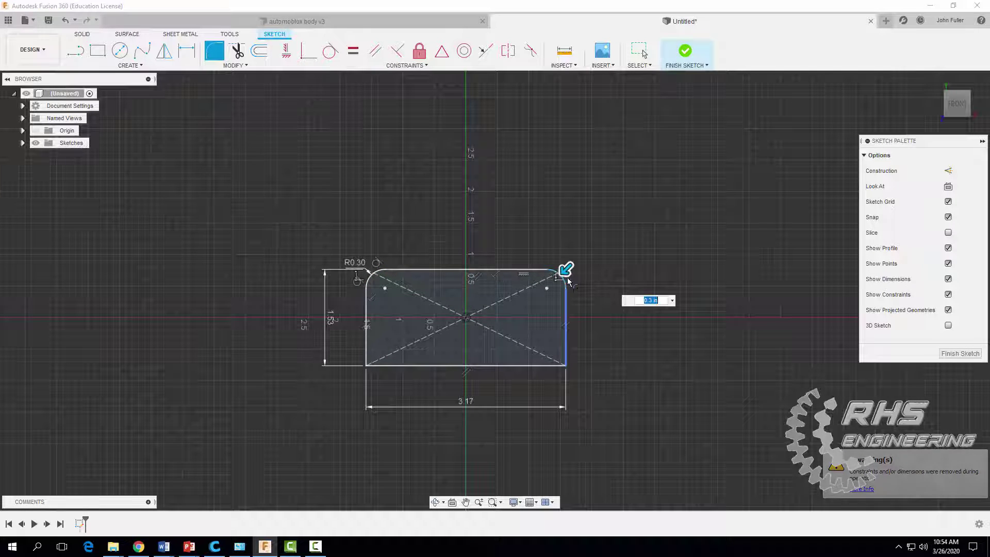
{"action": "left_click", "coordinate": [556, 367]}
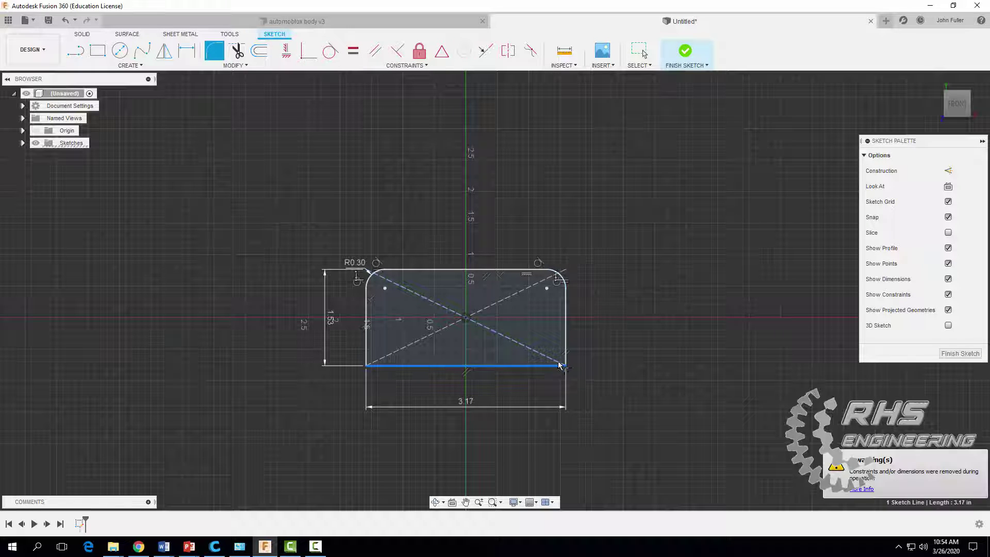
{"action": "left_click", "coordinate": [565, 355]}
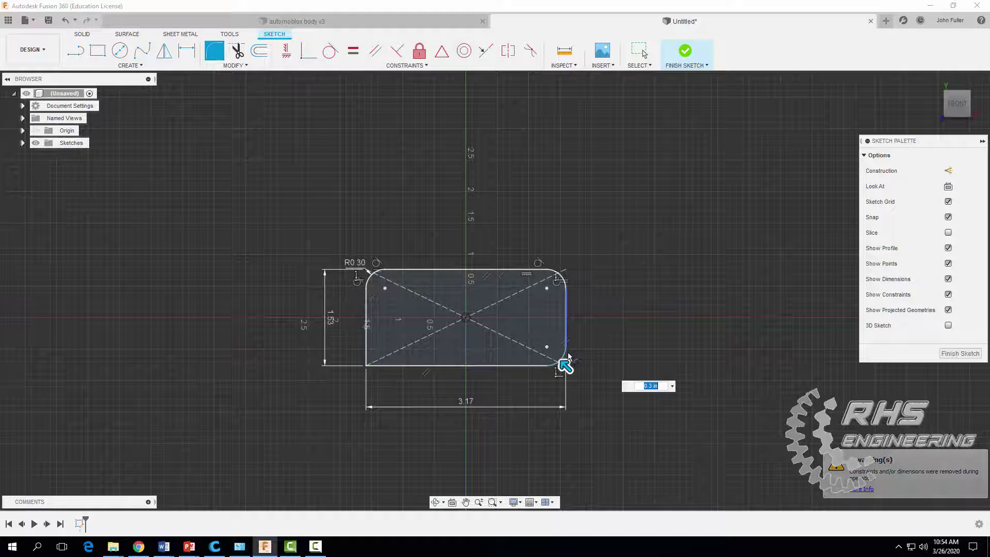
{"action": "left_click", "coordinate": [393, 367]}
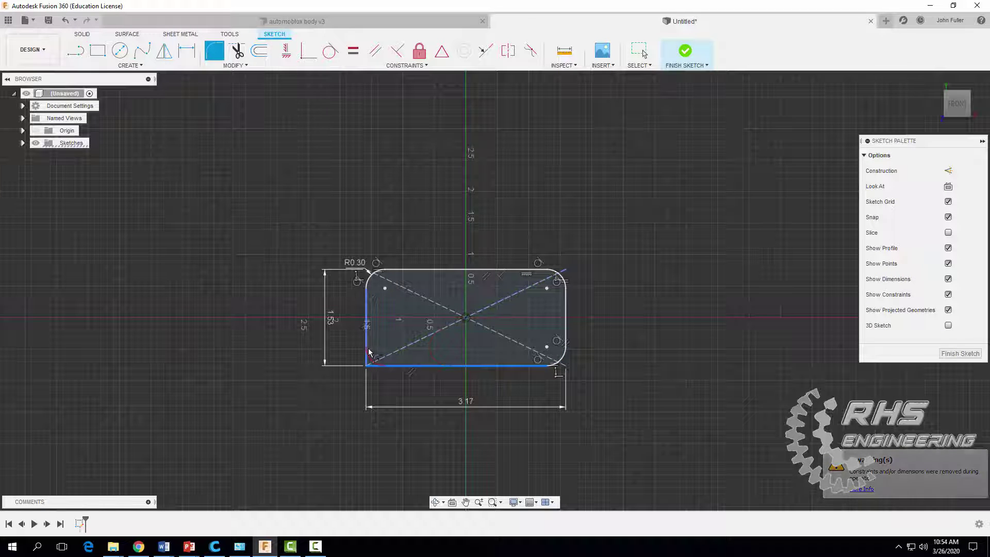
{"action": "left_click", "coordinate": [368, 348]}
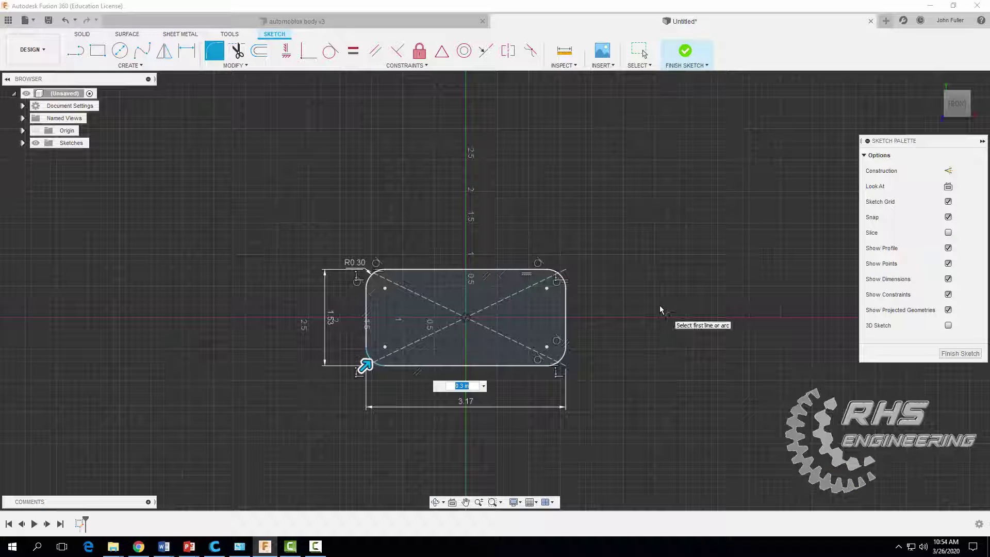
{"action": "key", "text": "Return"}
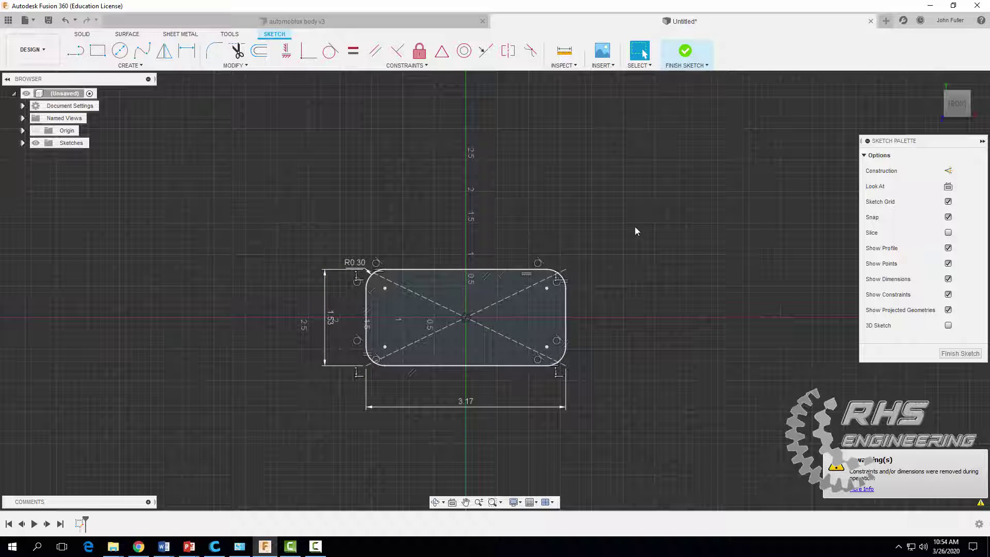
{"action": "left_click", "coordinate": [681, 54]}
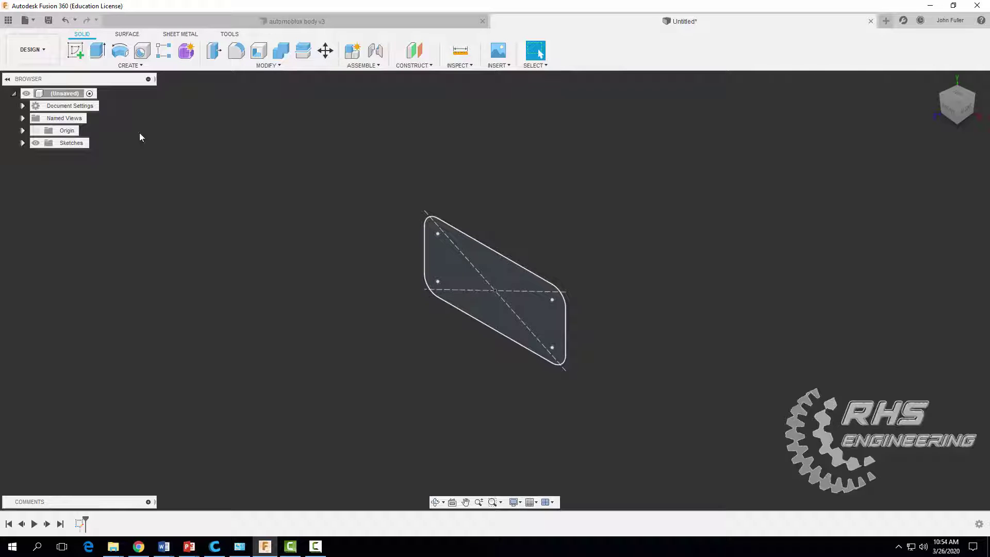
Step: Extrude the rounded rectangle profile 3.17 in to one side as a new body
{"action": "left_click", "coordinate": [94, 52]}
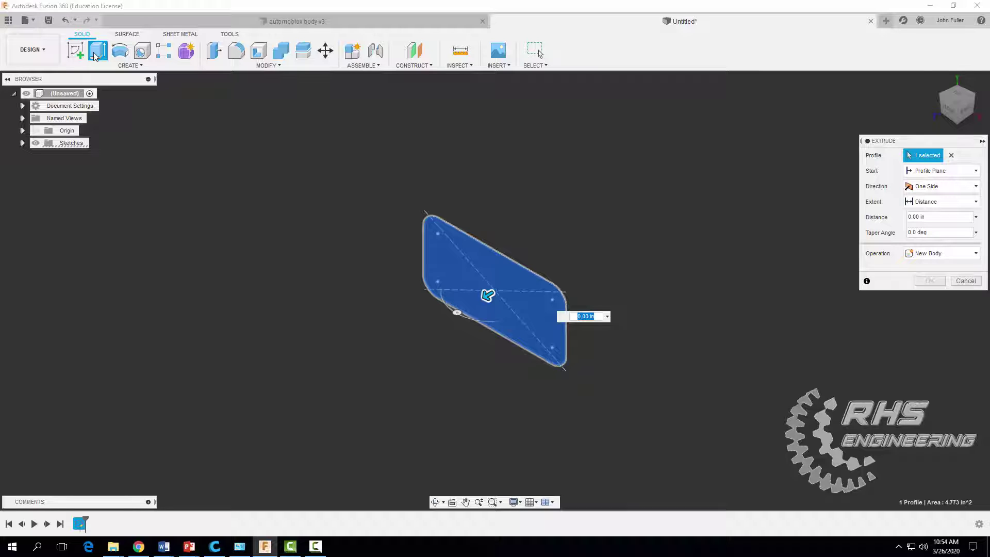
{"action": "type", "text": "17"}
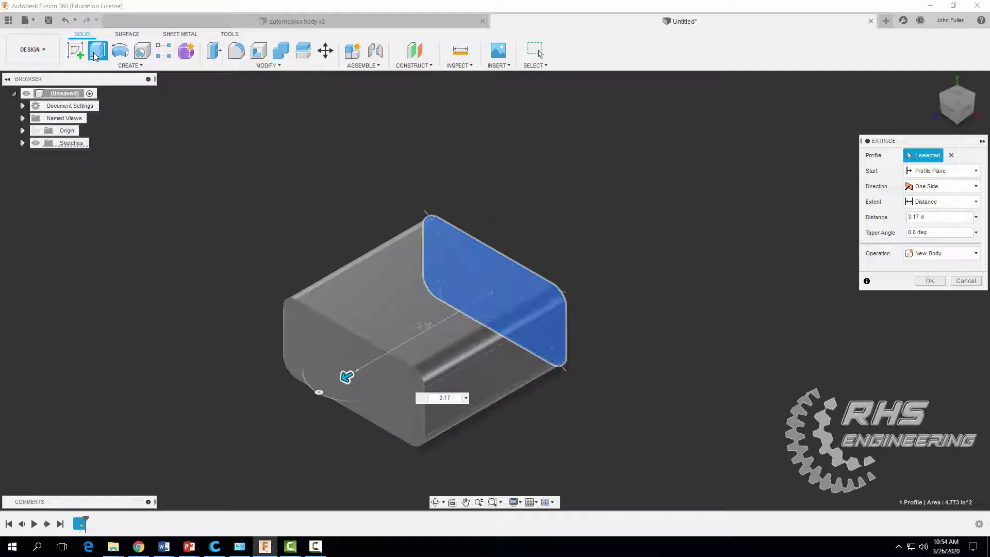
{"action": "key", "text": "Return"}
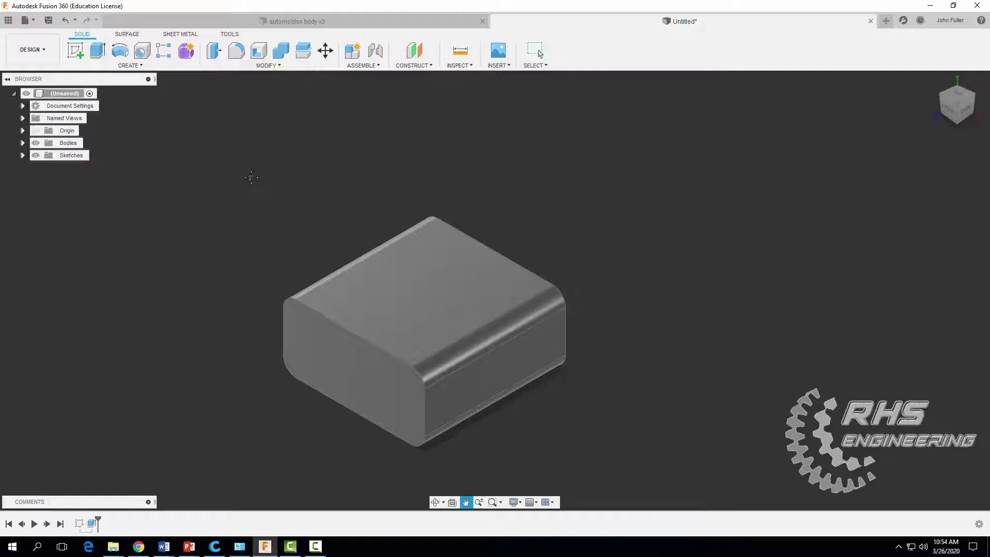
Step: Start a sketch on the body's top face and draw a two-point rectangle inside it, clear of all face edges
{"action": "middle_click_drag", "start_coordinate": [250, 179], "coordinate": [303, 141]}
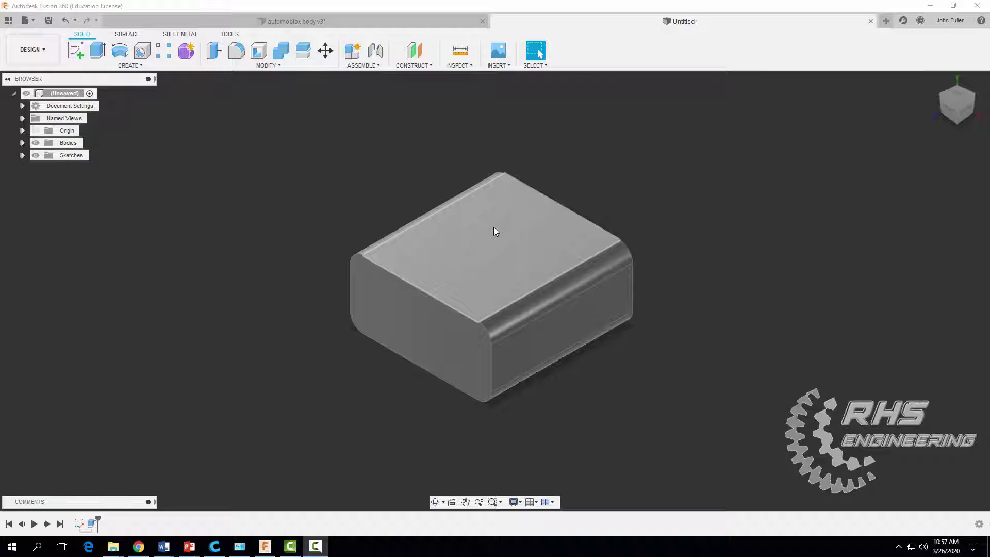
{"action": "left_click", "coordinate": [76, 51]}
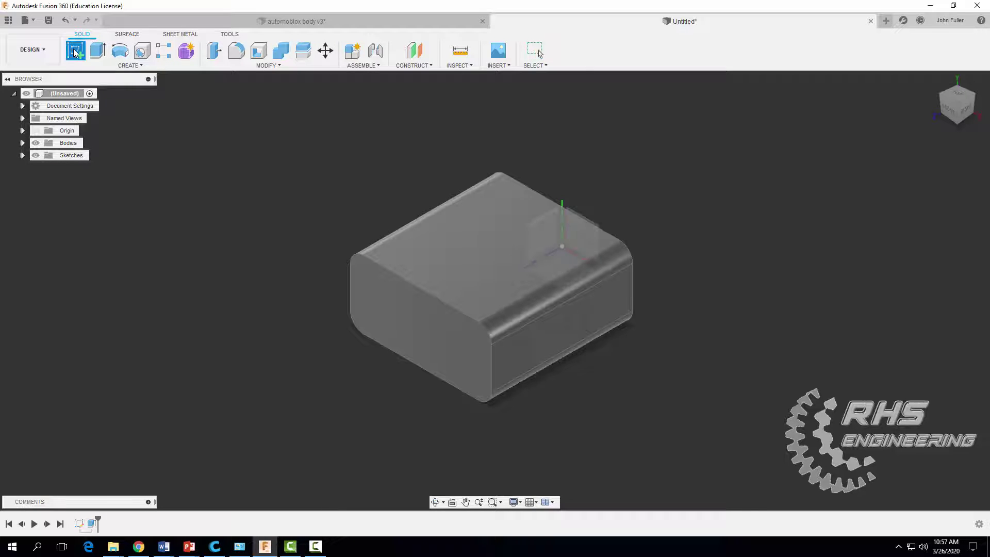
{"action": "left_click", "coordinate": [489, 244]}
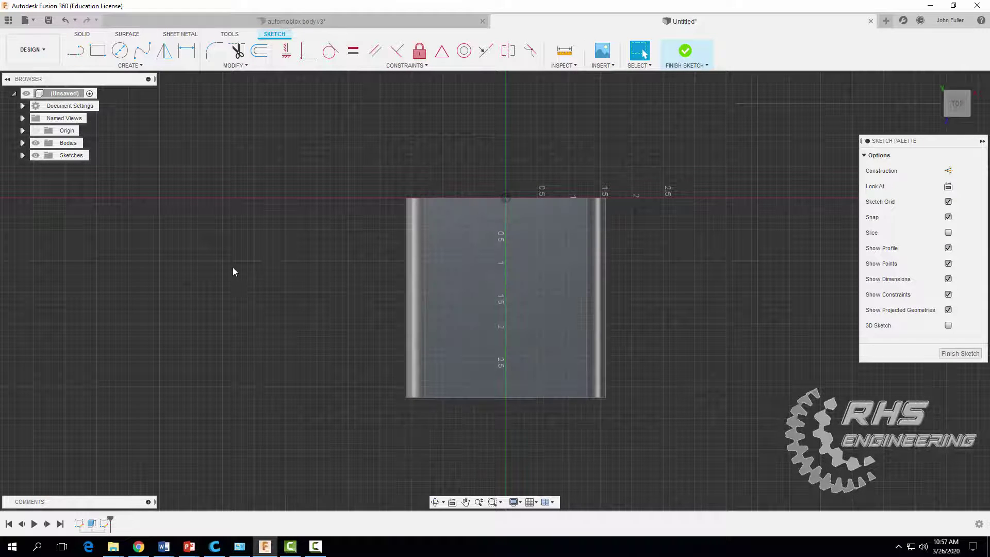
{"action": "left_click", "coordinate": [129, 66]}
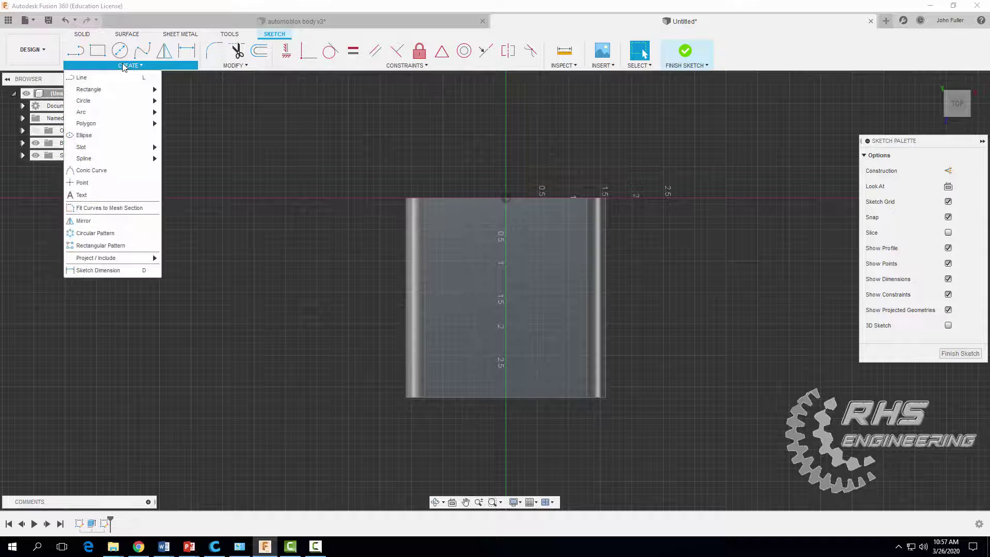
{"action": "mouse_move", "coordinate": [94, 88]}
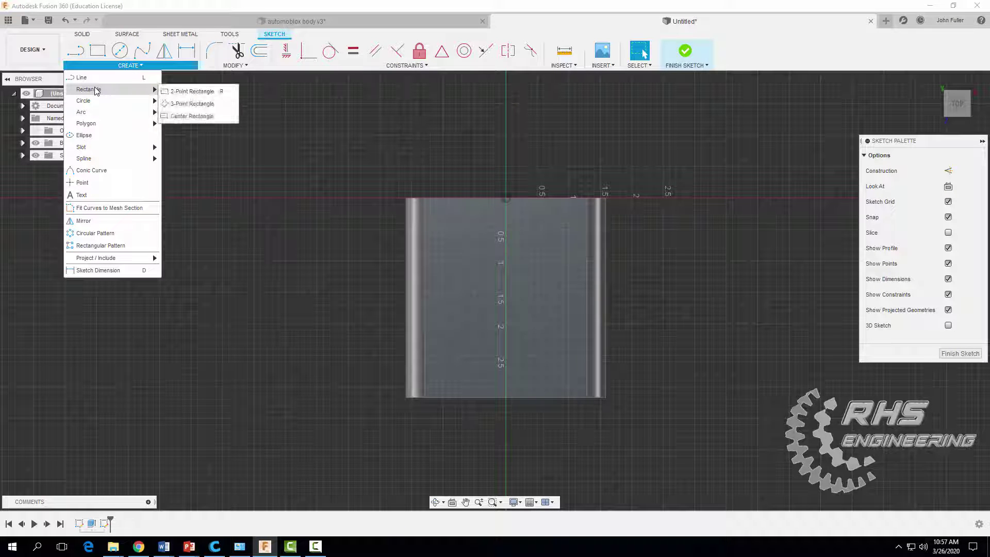
{"action": "left_click", "coordinate": [192, 91]}
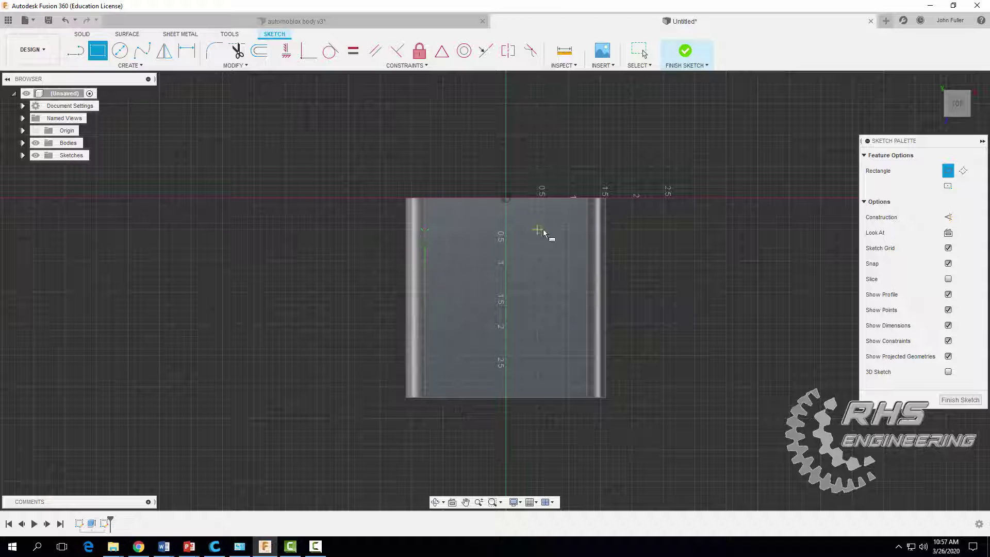
{"action": "left_click", "coordinate": [563, 224]}
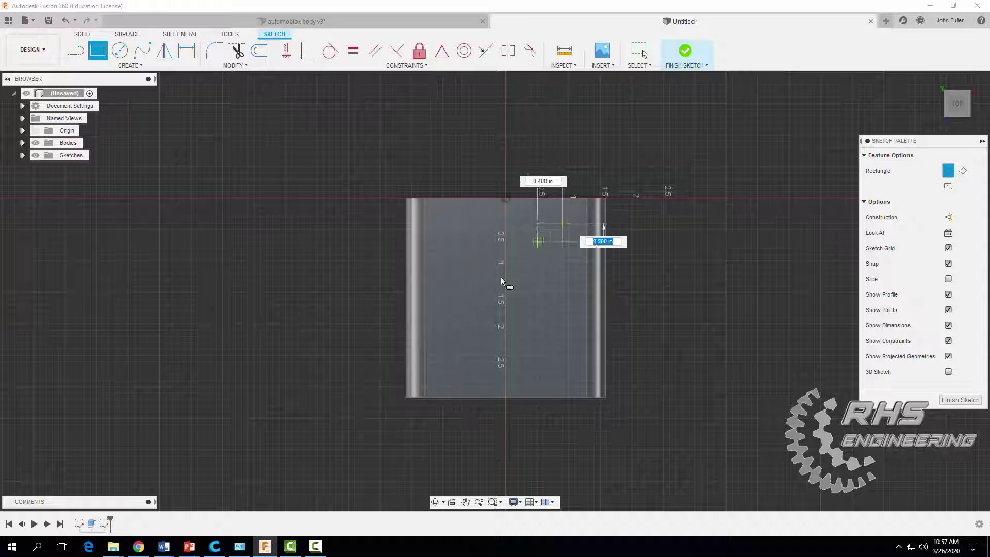
{"action": "left_click", "coordinate": [442, 338]}
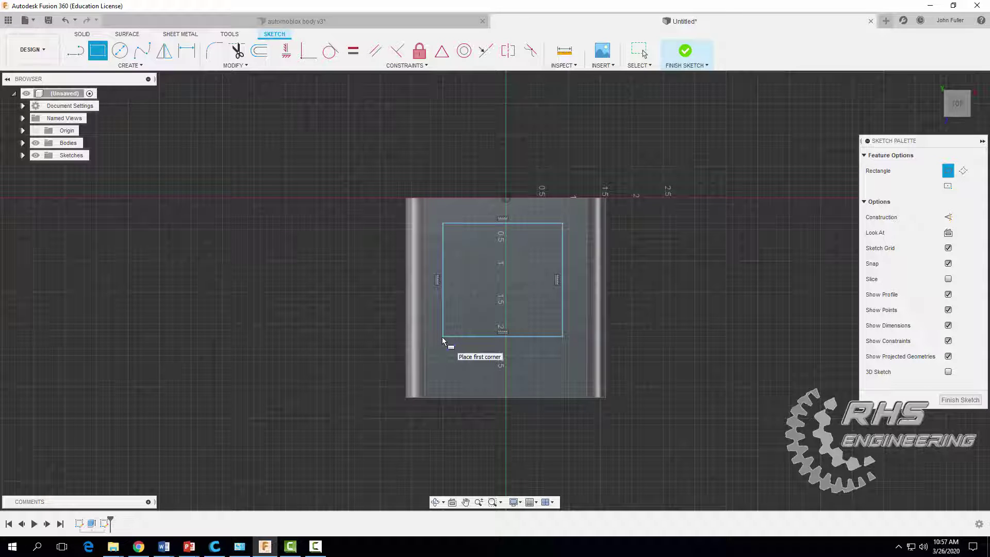
{"action": "key", "text": "Escape"}
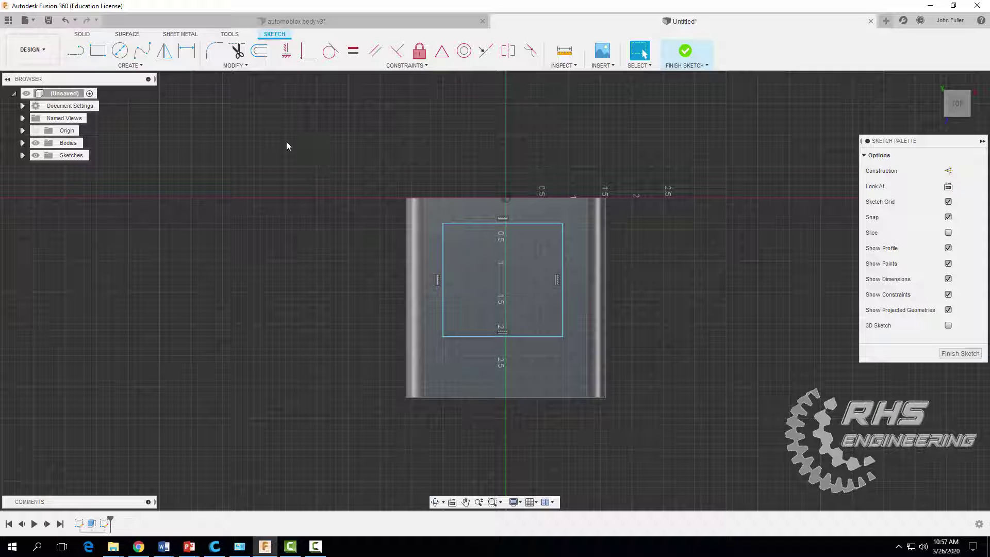
Step: Dimension the rectangle on the top face to 1.59 in along the body's depth and 1.98 in wide
{"action": "left_click", "coordinate": [186, 50]}
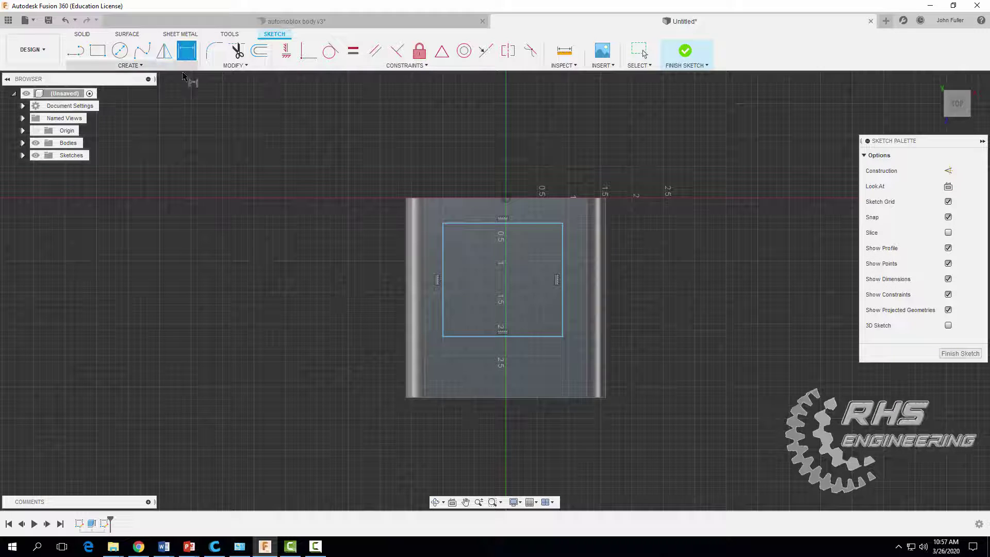
{"action": "left_click", "coordinate": [533, 224]}
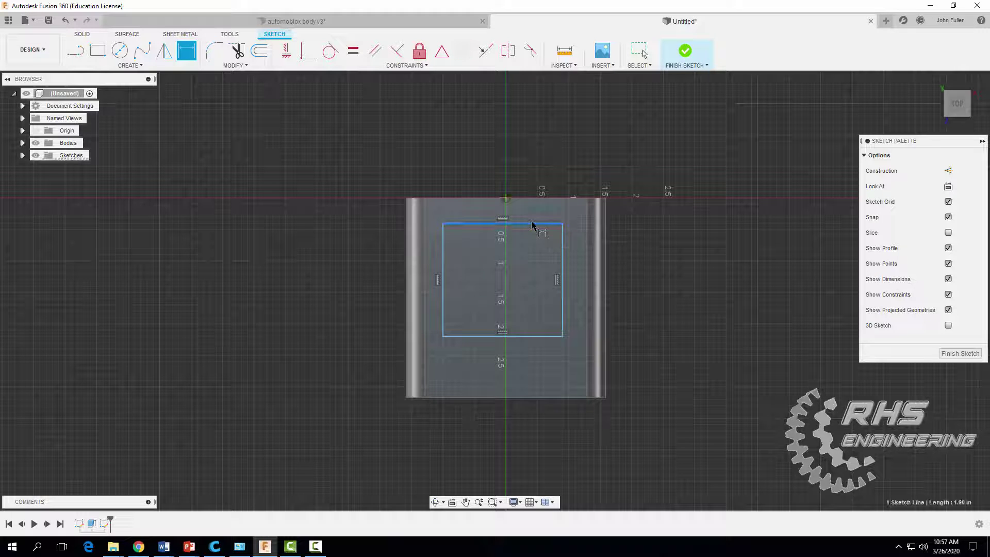
{"action": "left_click", "coordinate": [545, 337]}
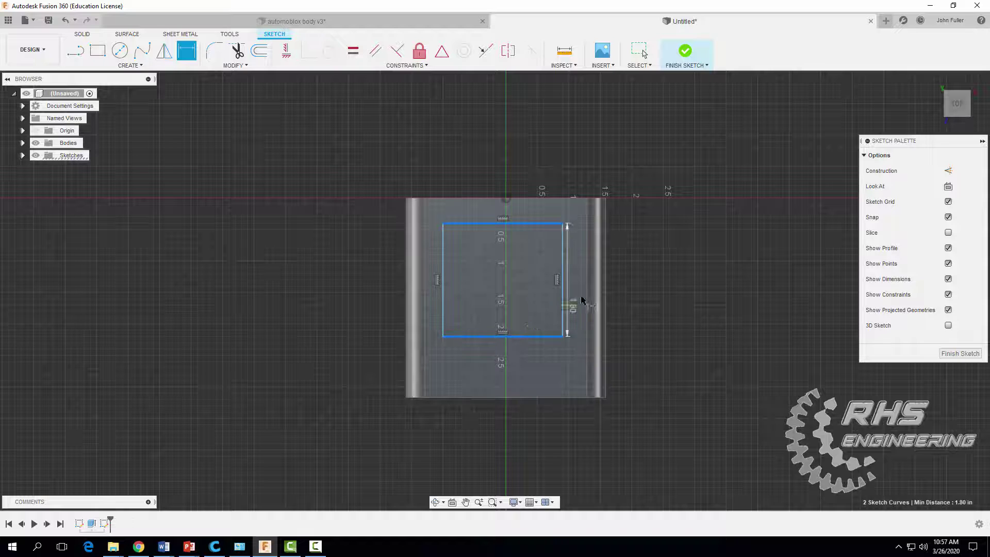
{"action": "left_click", "coordinate": [654, 296]}
{"action": "type", "text": "1.59"}
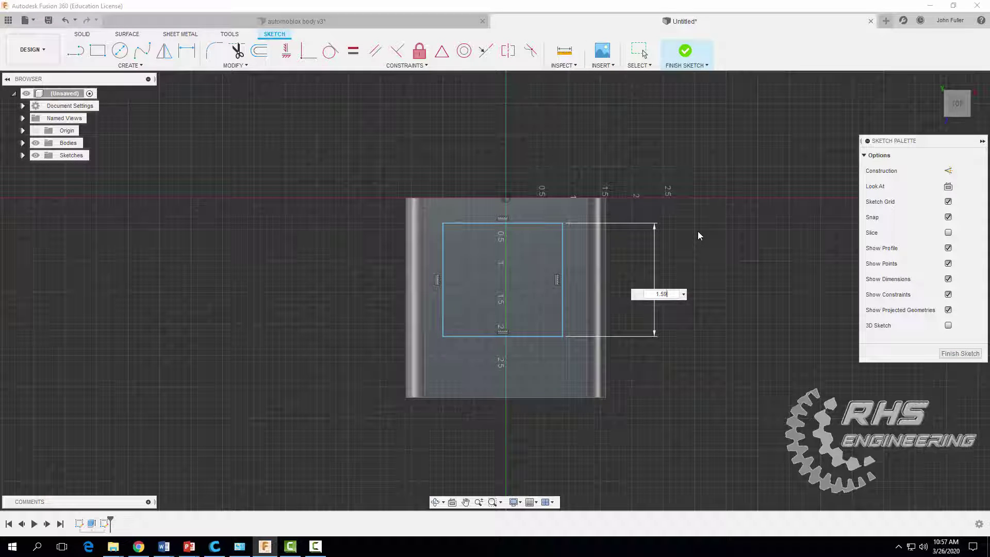
{"action": "key", "text": "Return"}
{"action": "left_click", "coordinate": [445, 261]}
{"action": "left_click", "coordinate": [563, 255]}
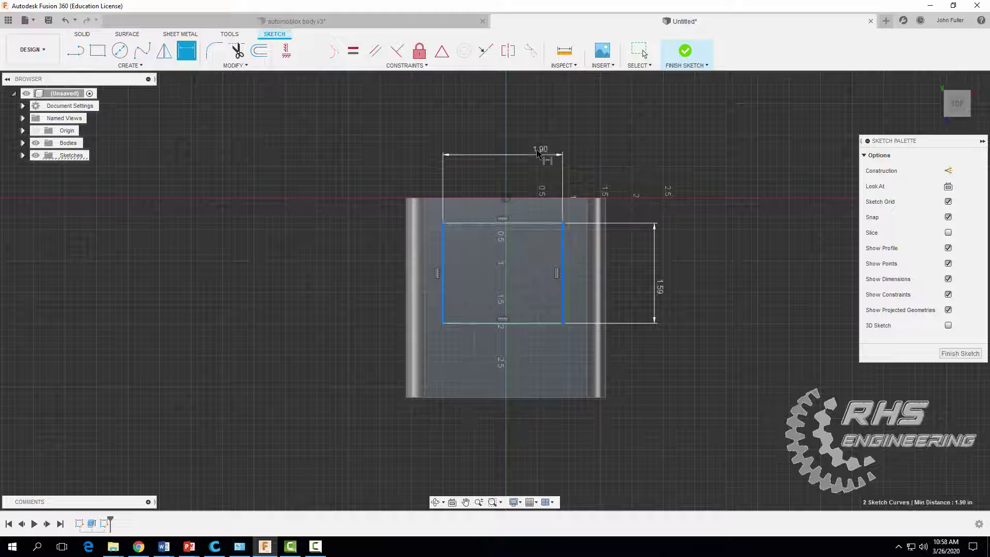
{"action": "left_click", "coordinate": [480, 147]}
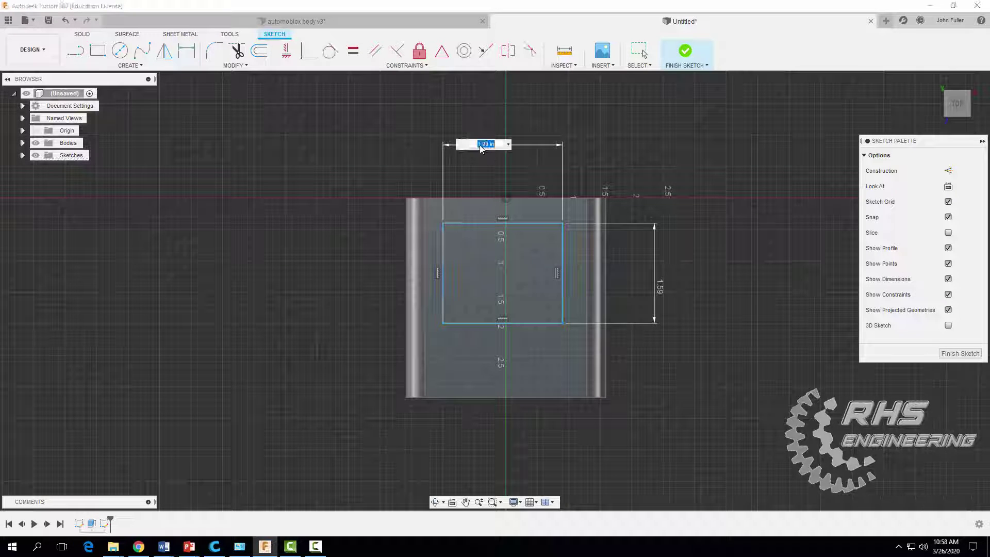
{"action": "type", "text": "1.98"}
{"action": "key", "text": "Return"}
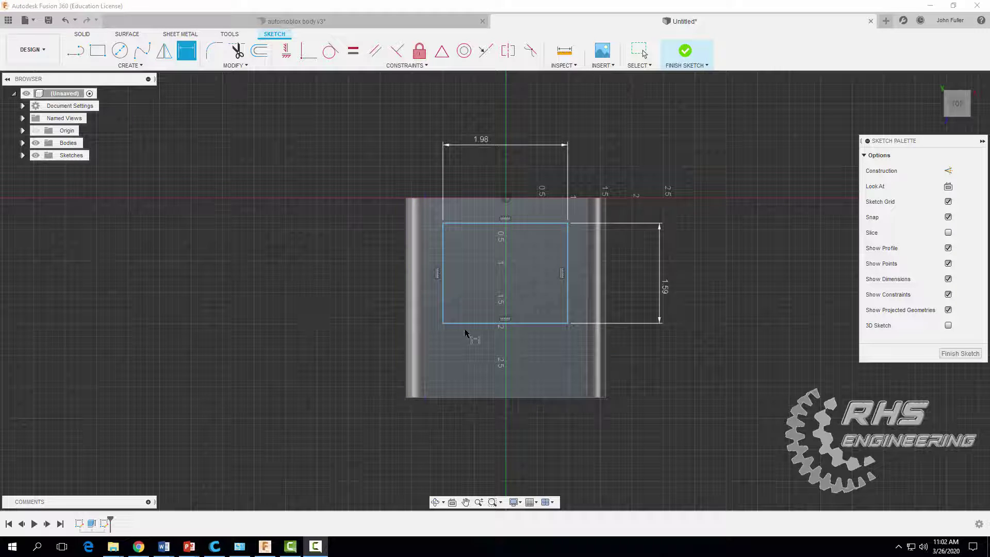
Step: Set the distance between the rectangle's lower line and the body's front edge to 0.81 in
{"action": "left_click_drag", "start_coordinate": [469, 327], "coordinate": [474, 400]}
{"action": "left_click", "coordinate": [474, 398]}
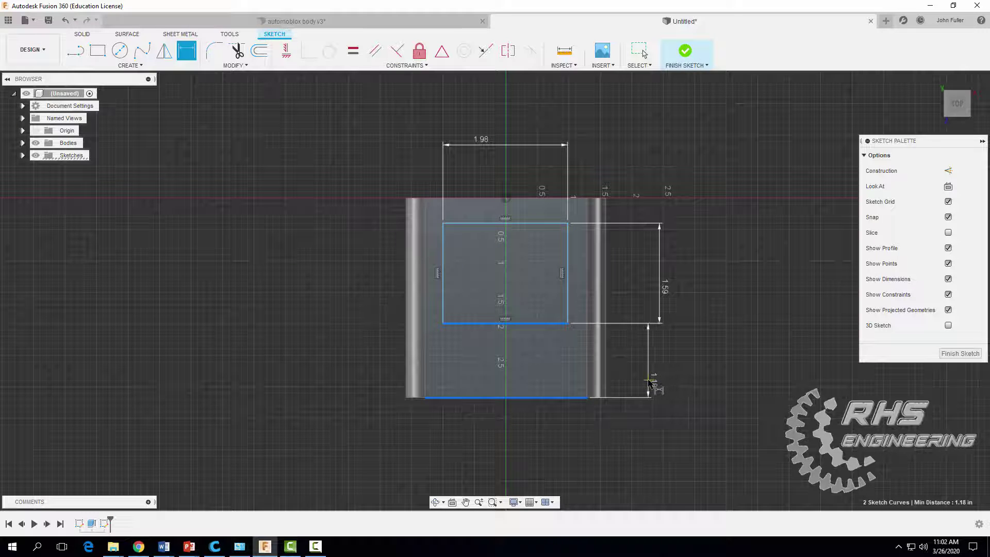
{"action": "left_click", "coordinate": [648, 382]}
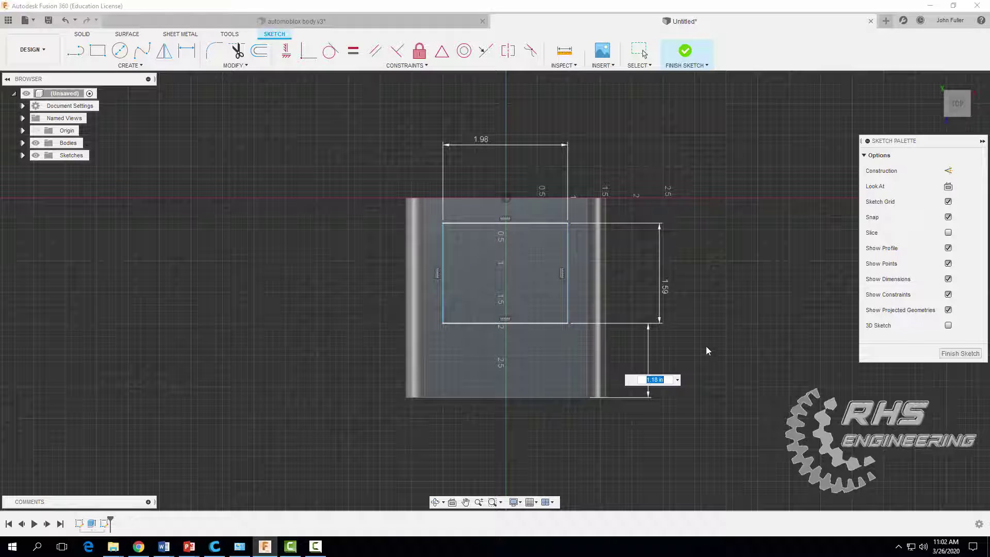
{"action": "type", "text": ".81"}
{"action": "key", "text": "Return"}
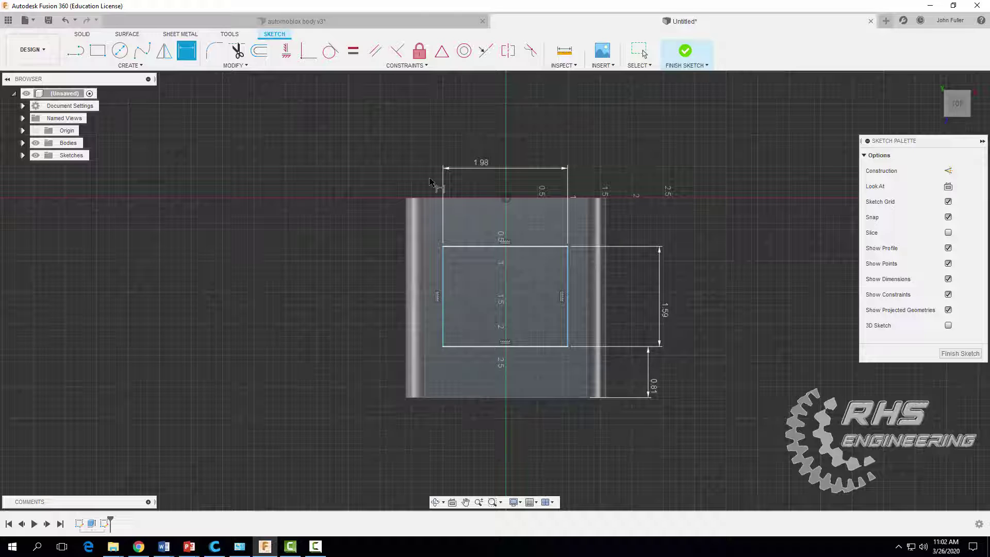
Step: Project the body's outer right side edge into the sketch as a reference line
{"action": "left_click", "coordinate": [567, 277]}
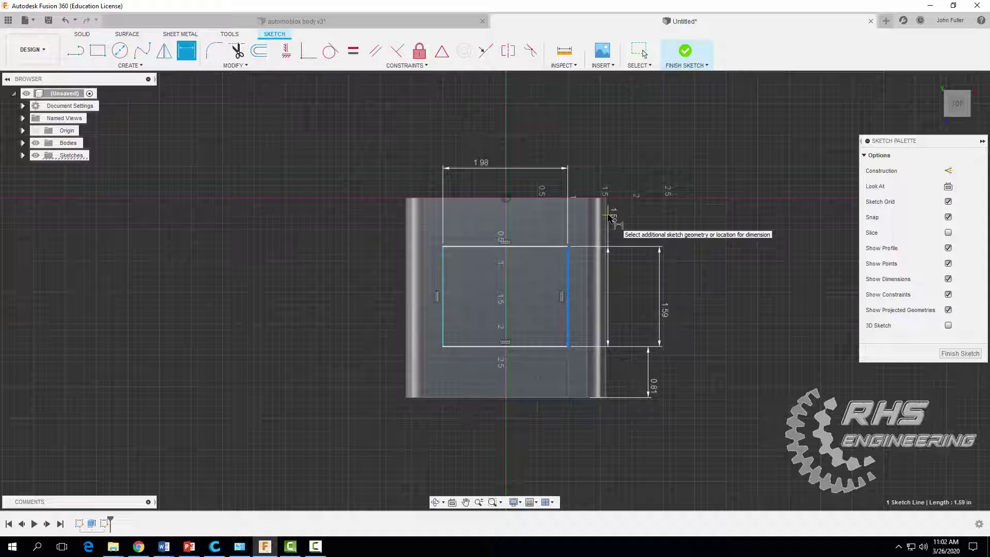
{"action": "key", "text": "Escape"}
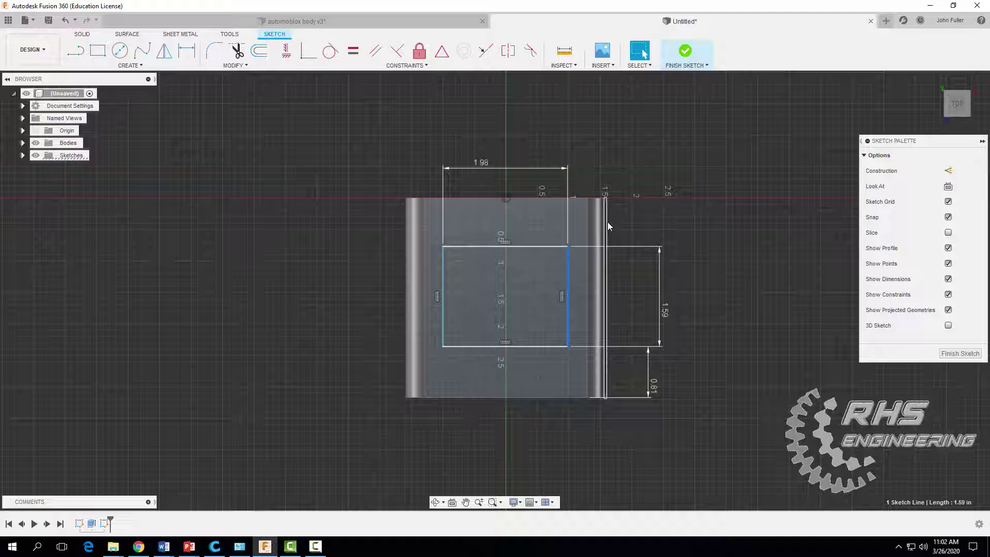
{"action": "left_click", "coordinate": [130, 66]}
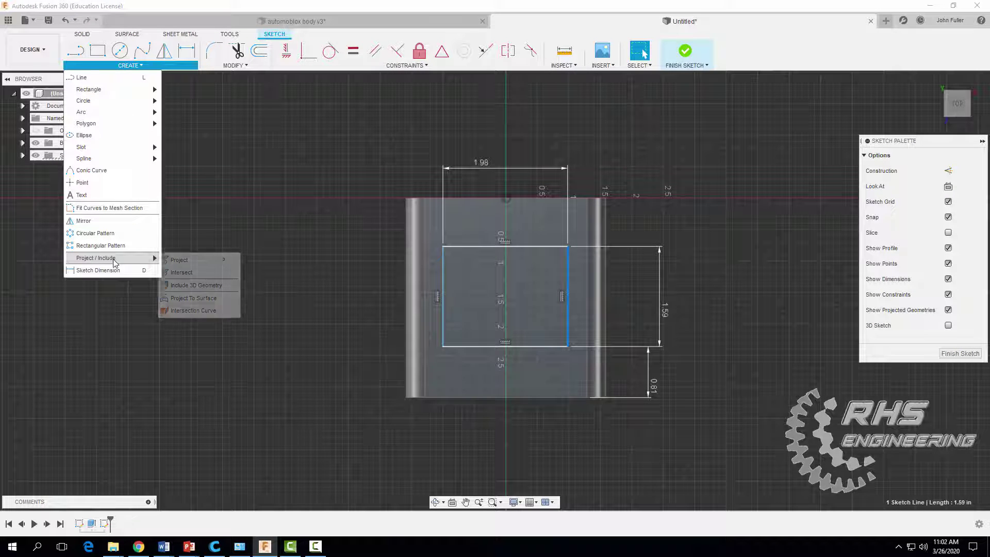
{"action": "left_click", "coordinate": [165, 261]}
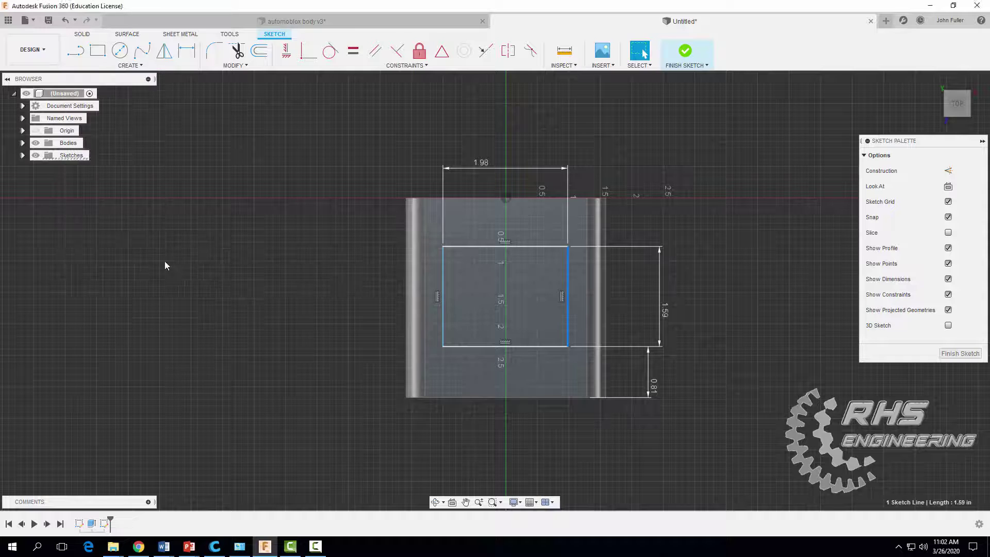
{"action": "left_click", "coordinate": [608, 286]}
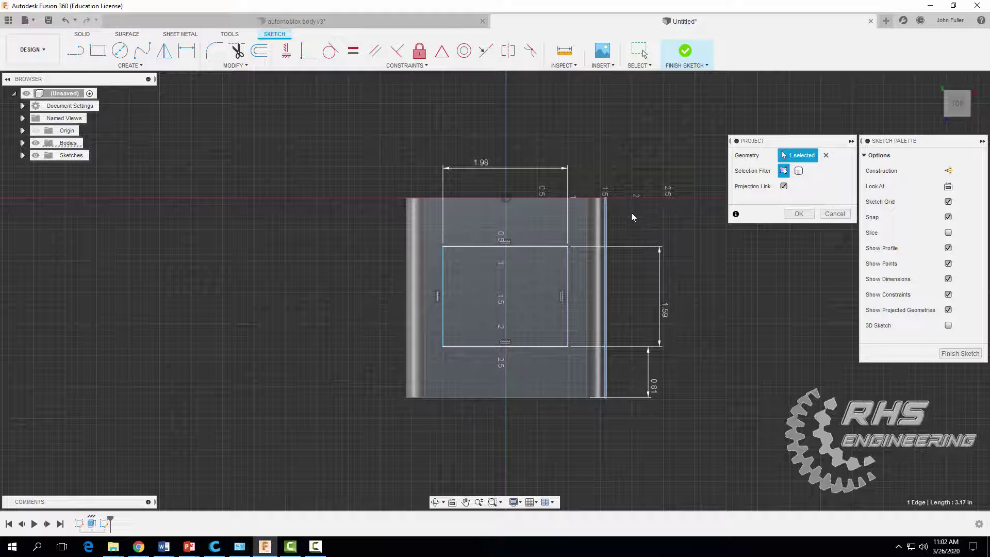
Step: Set the distance between the rectangle's right line and the projected side edge to 0.5 in
{"action": "key", "text": "d"}
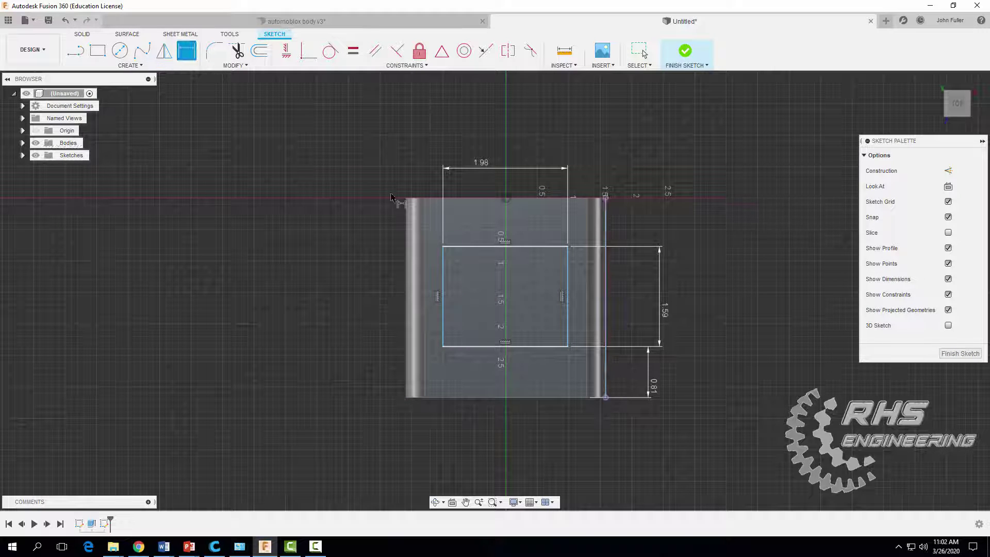
{"action": "left_click", "coordinate": [566, 272]}
{"action": "left_click", "coordinate": [606, 227]}
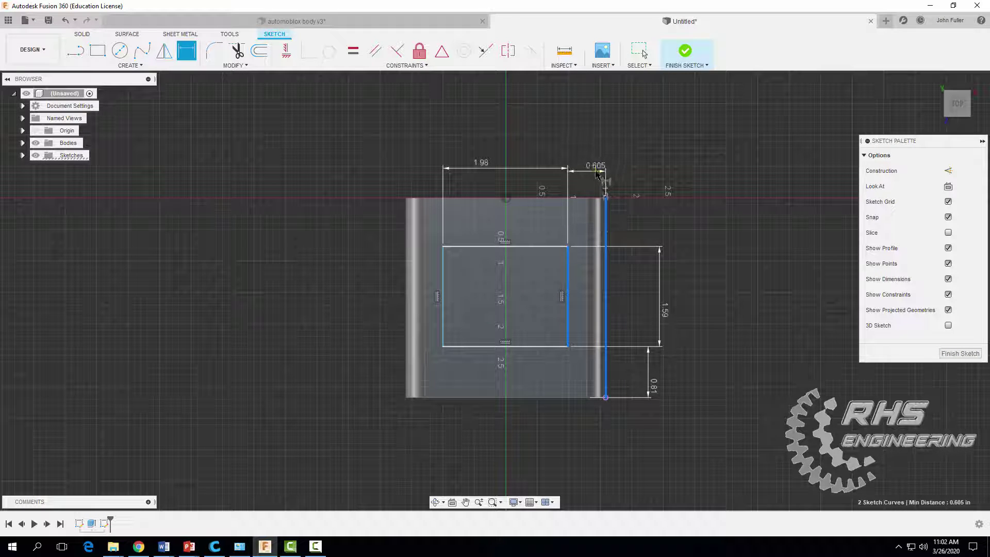
{"action": "left_click", "coordinate": [596, 173]}
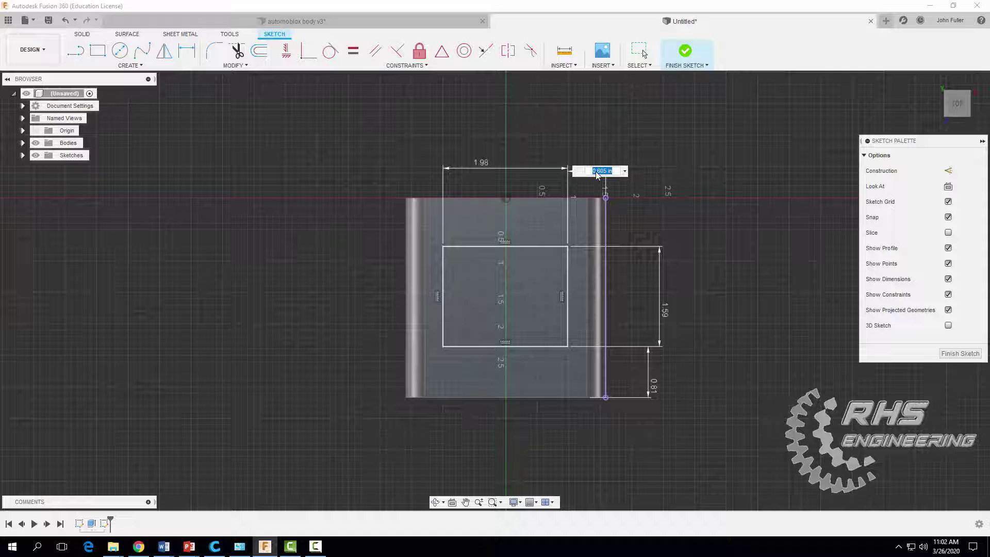
{"action": "type", "text": "5"}
{"action": "key", "text": "Return"}
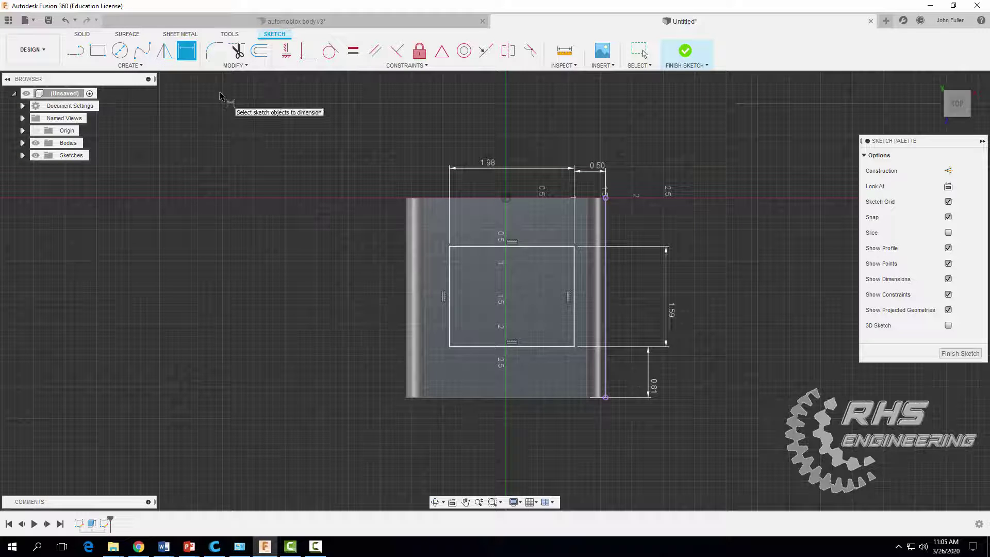
{"action": "key", "text": "Escape"}
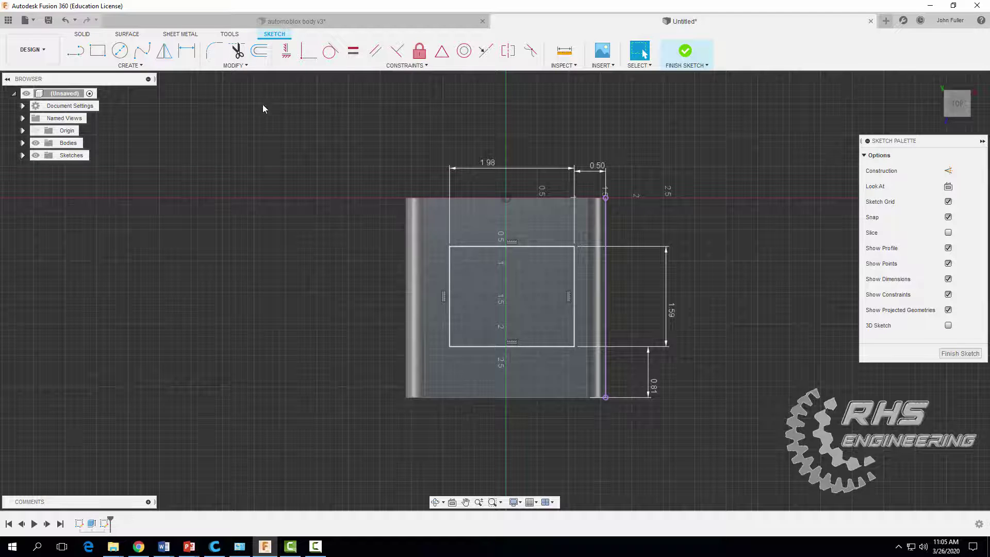
Step: Fillet all four corners of the dimensioned rectangle with a 0.2 in radius and finish the sketch
{"action": "left_click", "coordinate": [214, 60]}
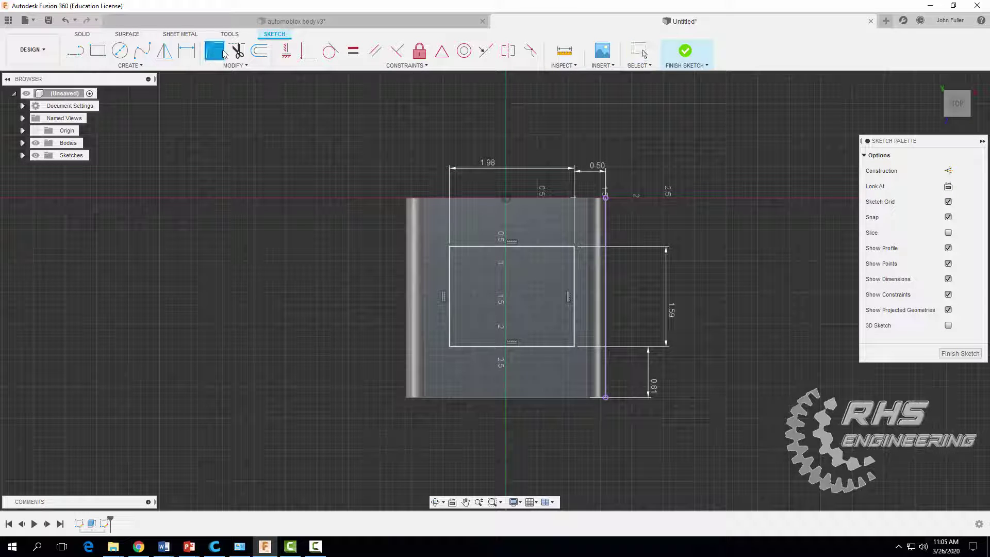
{"action": "left_click", "coordinate": [451, 248]}
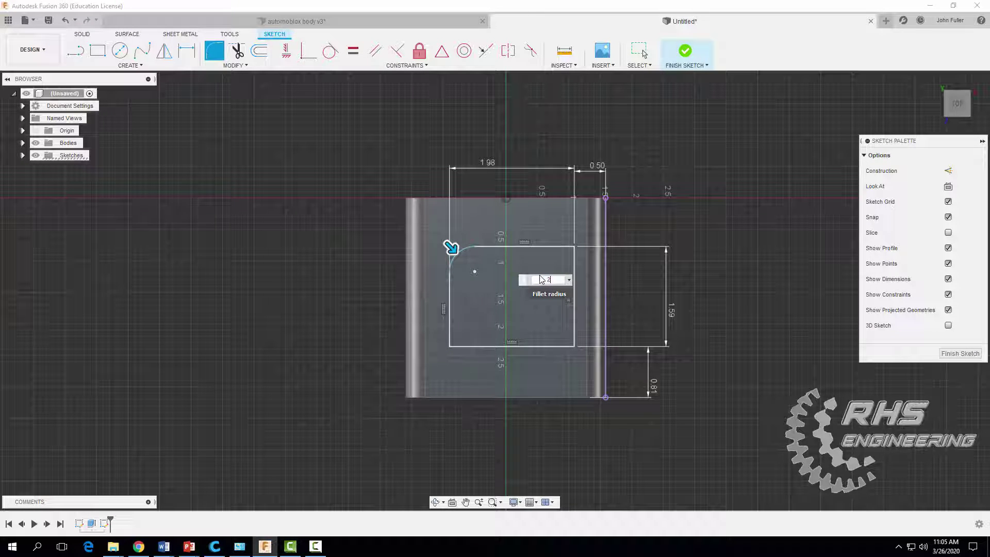
{"action": "type", "text": "0.2"}
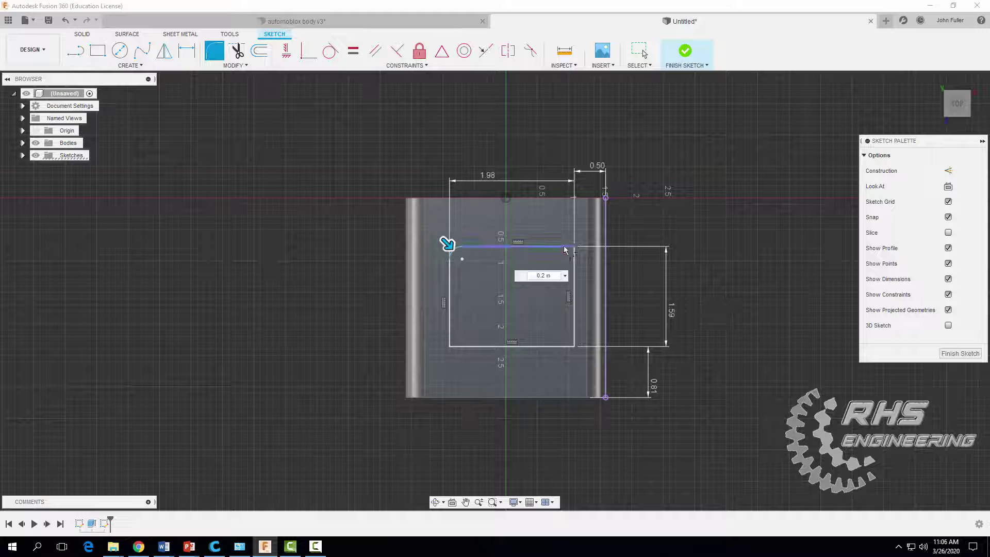
{"action": "left_click", "coordinate": [572, 250]}
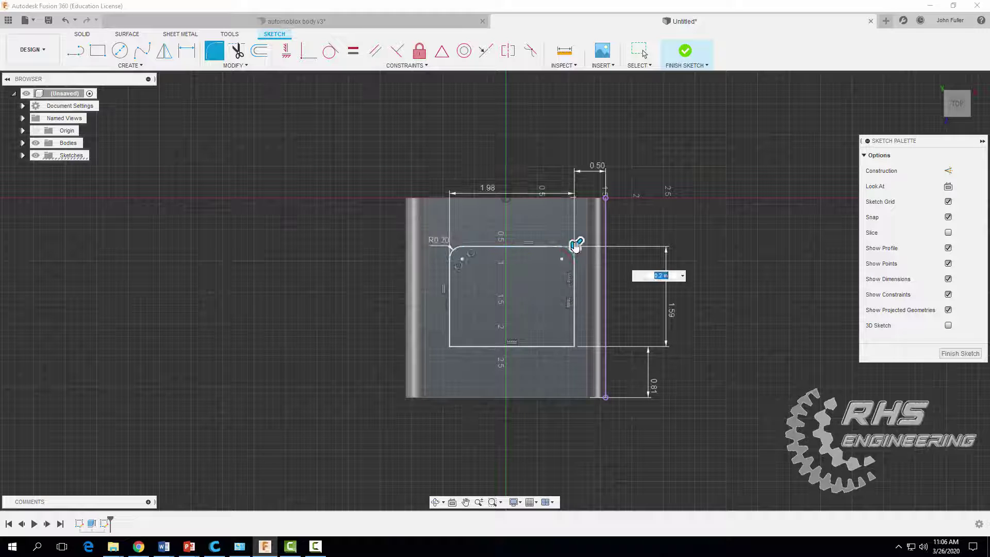
{"action": "left_click", "coordinate": [574, 347]}
{"action": "left_click", "coordinate": [451, 346]}
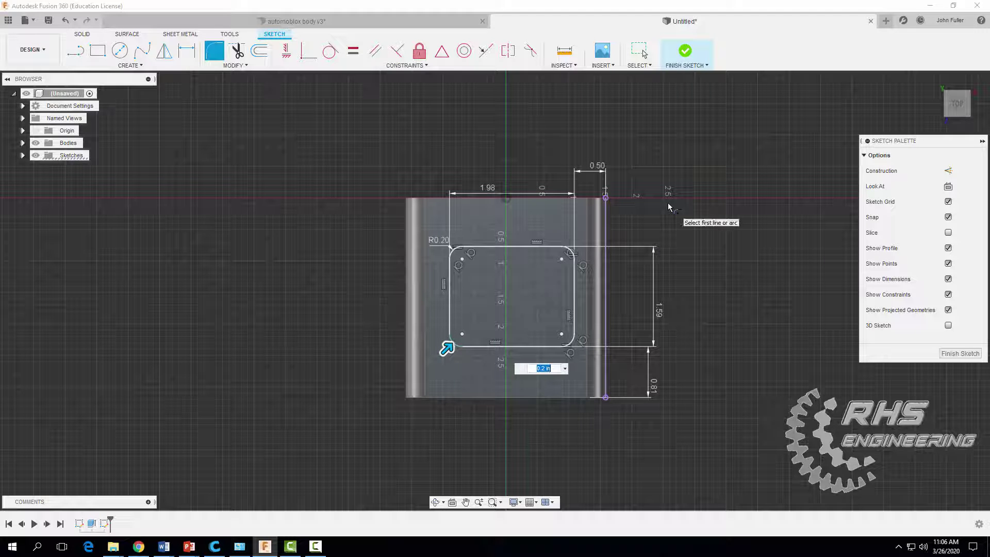
{"action": "key", "text": "Return"}
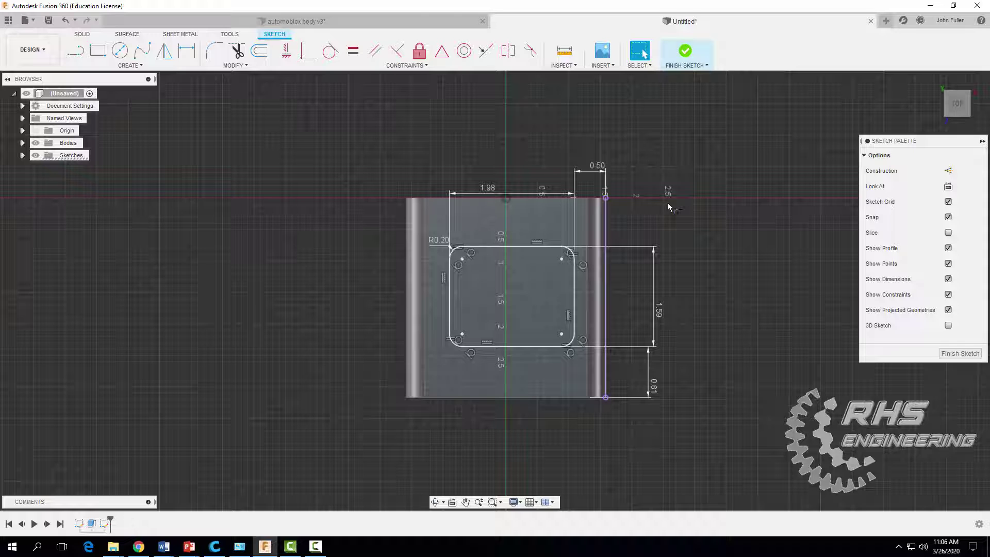
{"action": "left_click", "coordinate": [680, 54]}
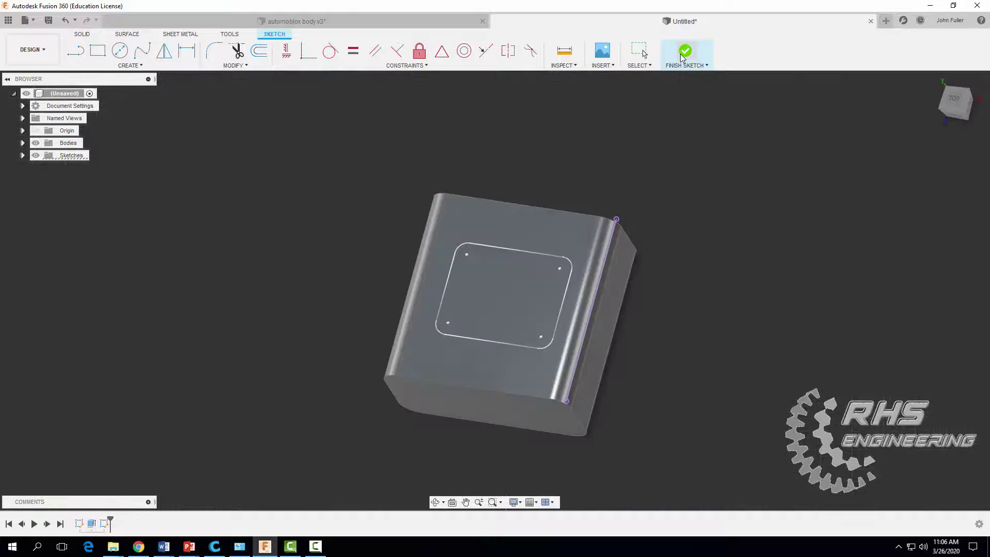
Step: Extrude the rounded rectangle on the top face by -1.07 in as a cut into the body
{"action": "left_click", "coordinate": [96, 51]}
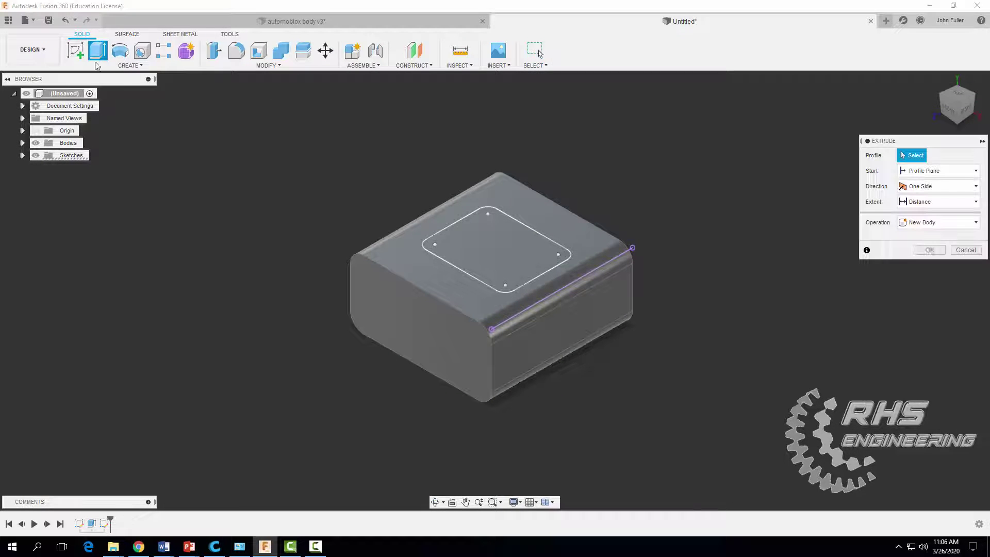
{"action": "left_click", "coordinate": [482, 239]}
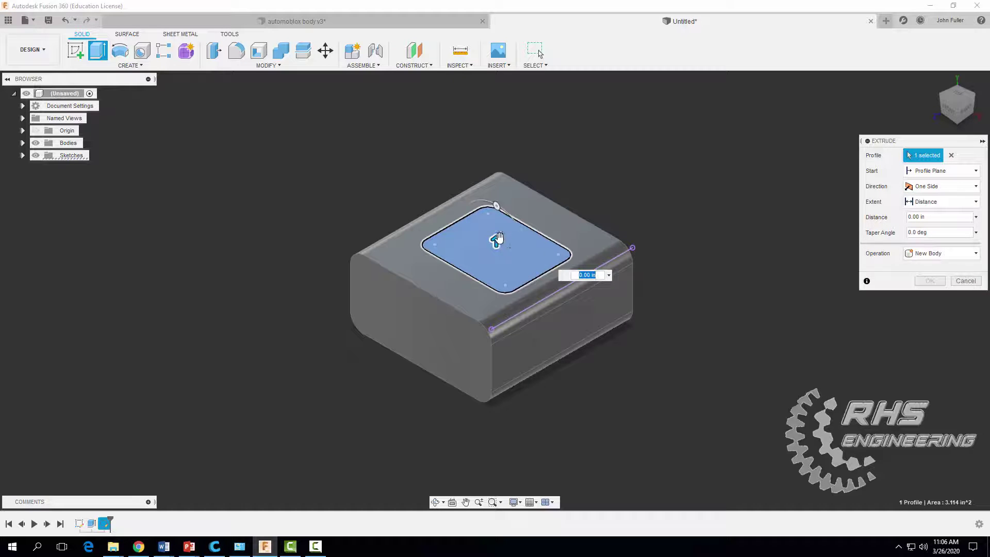
{"action": "left_click_drag", "start_coordinate": [497, 242], "coordinate": [503, 283]}
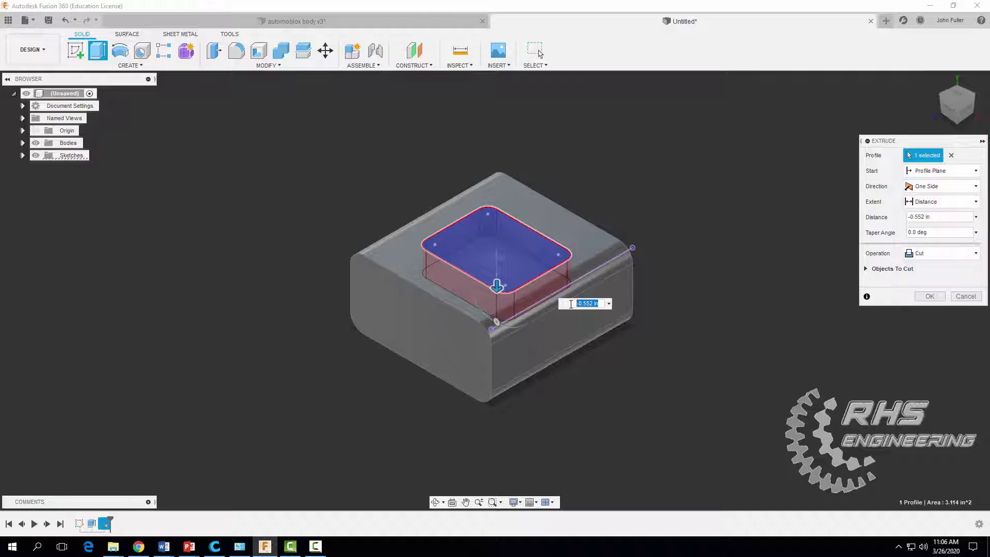
{"action": "type", "text": "-1"}
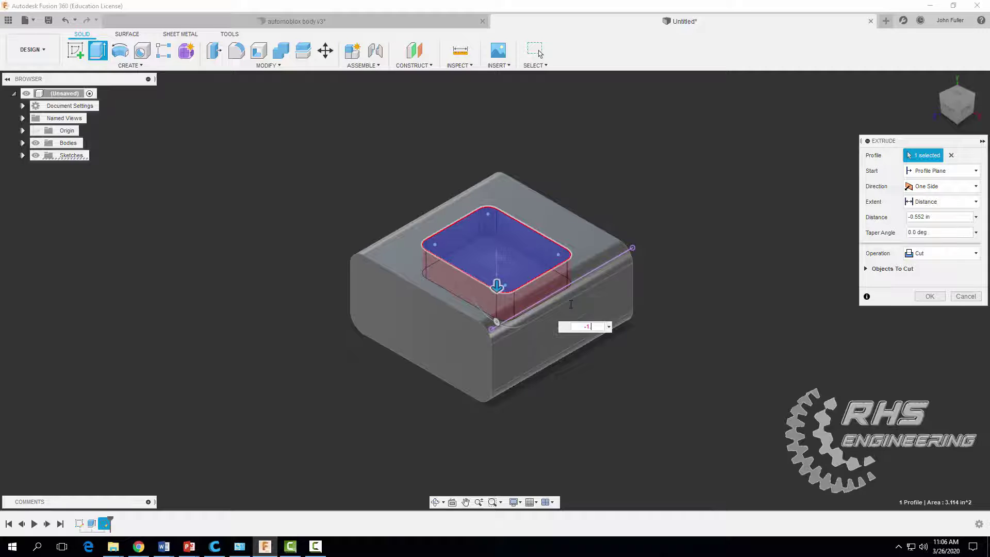
{"action": "type", "text": ".07"}
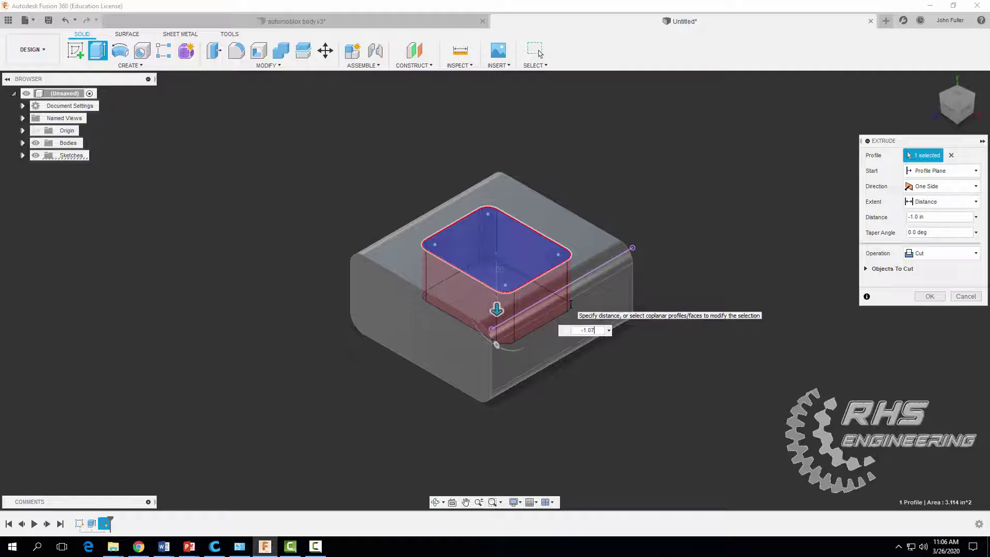
{"action": "key", "text": "Return"}
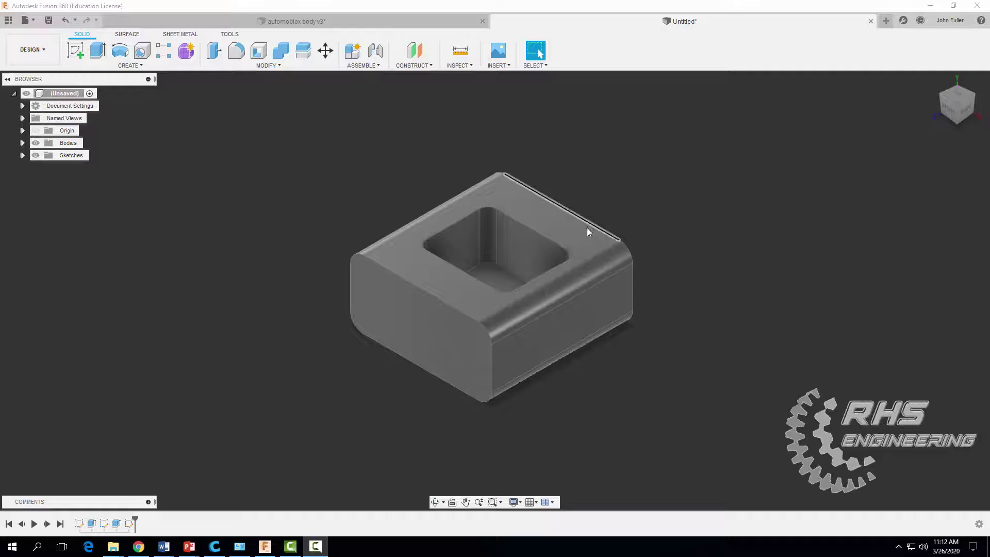
Step: Start a sketch on the block's front face and draw a two-point rectangle about 2.1 in by 0.7 in inside it
{"action": "left_click", "coordinate": [76, 50]}
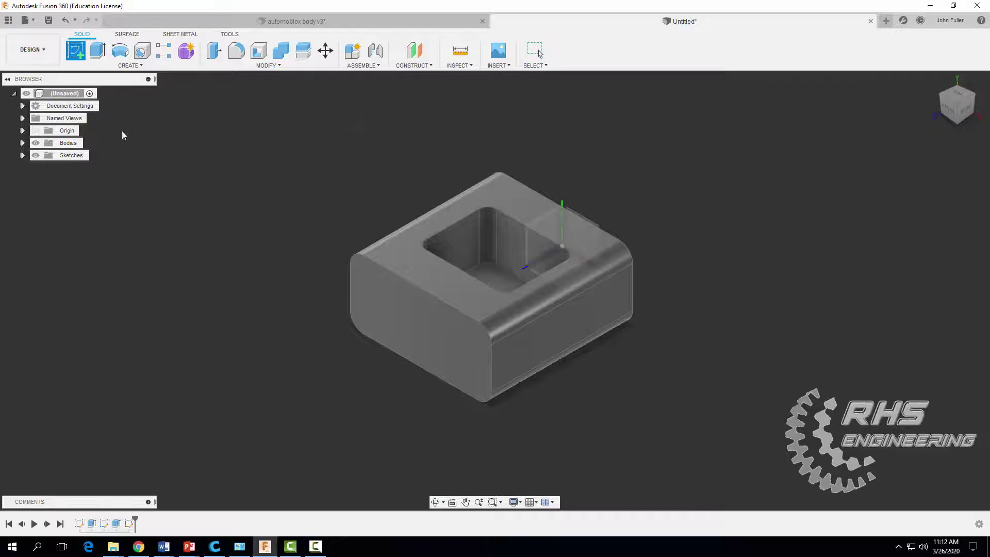
{"action": "left_click", "coordinate": [435, 336]}
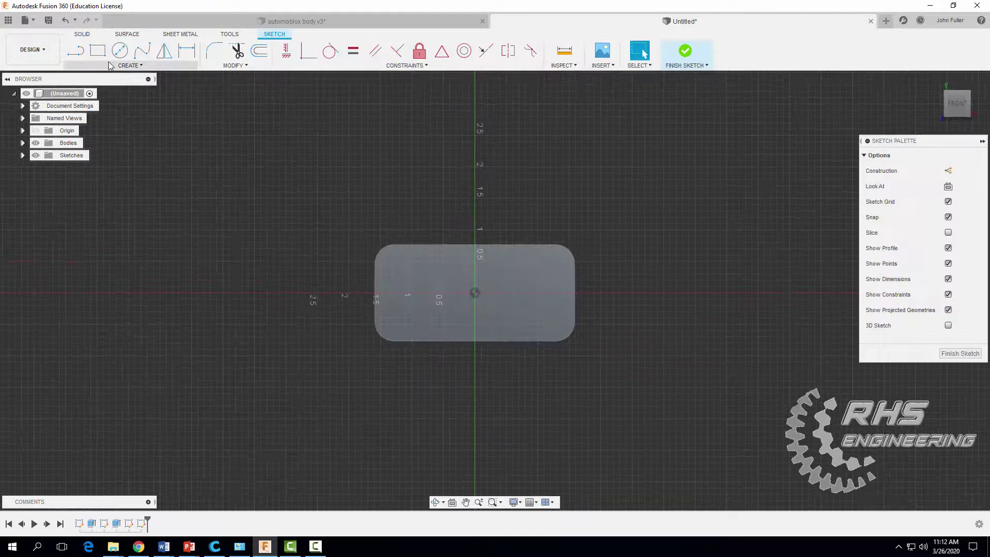
{"action": "left_click", "coordinate": [111, 66]}
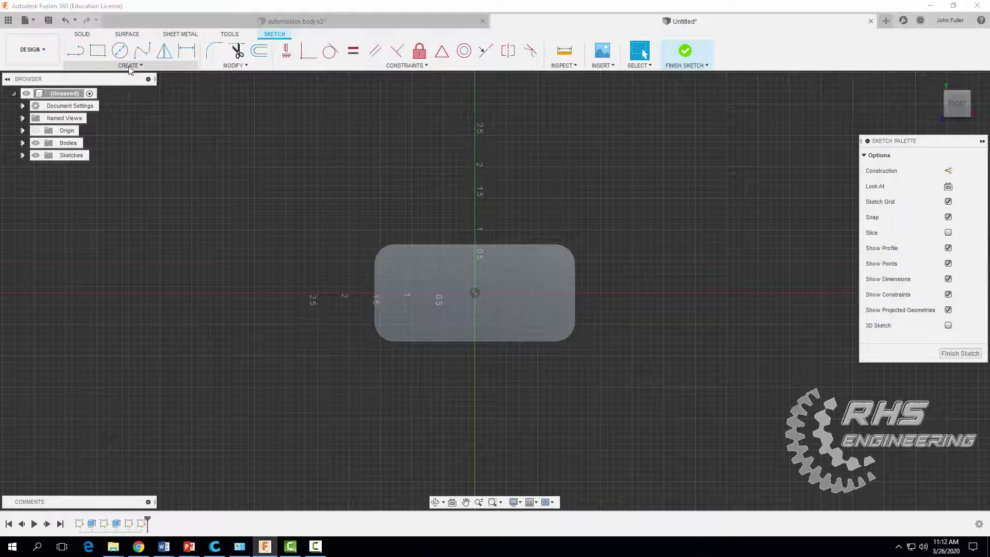
{"action": "mouse_move", "coordinate": [115, 89]}
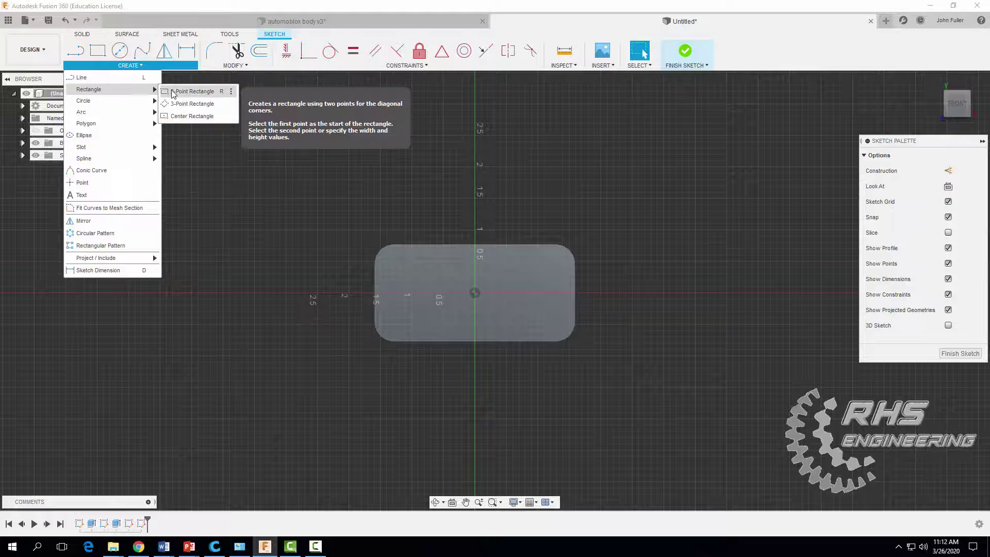
{"action": "left_click", "coordinate": [187, 96]}
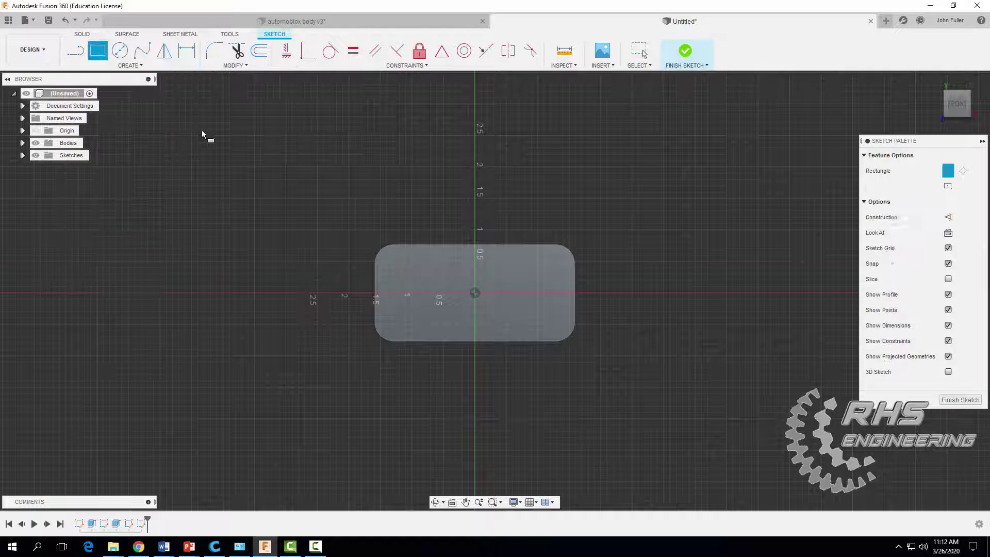
{"action": "left_click", "coordinate": [406, 274]}
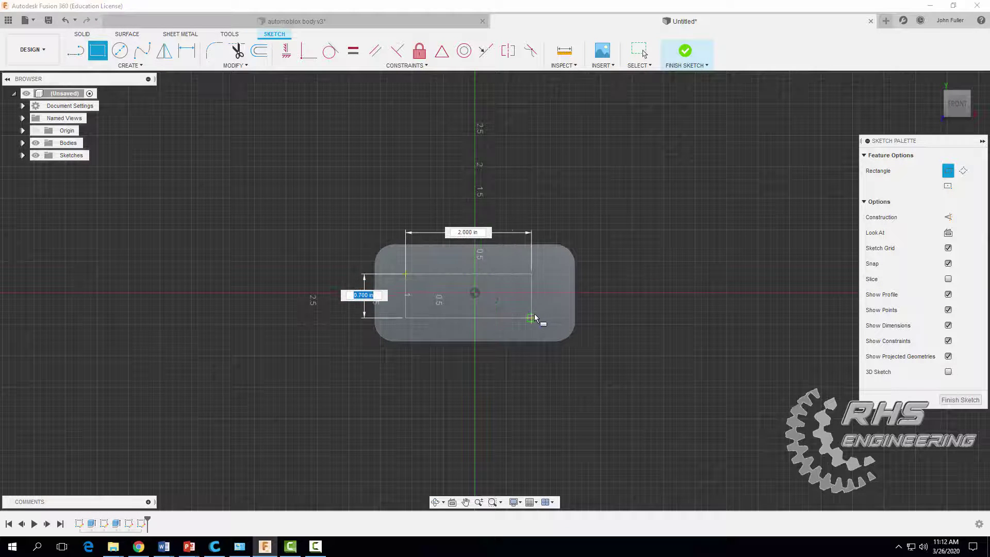
{"action": "left_click", "coordinate": [538, 318]}
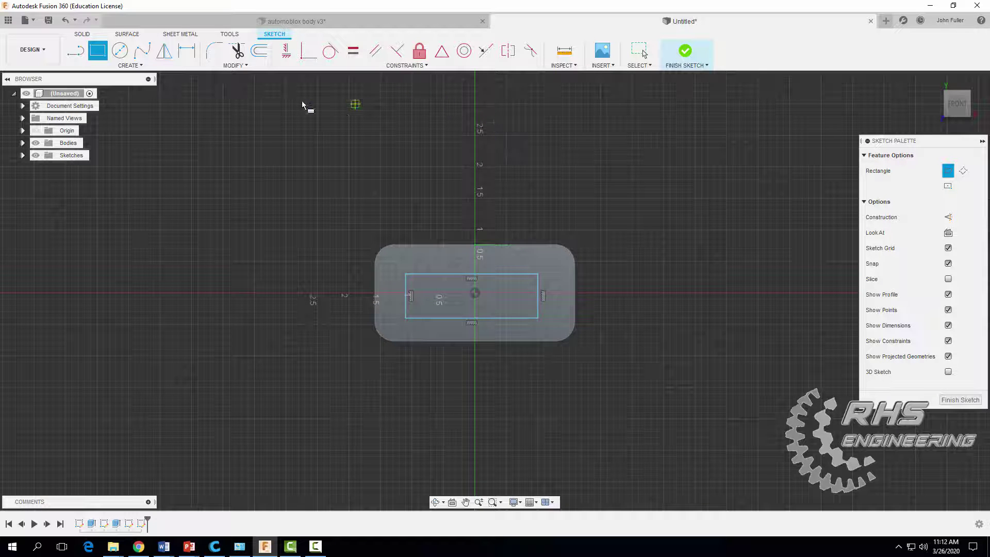
Step: Dimension the front-face rectangle to 2.4 in wide and 0.93 in high
{"action": "left_click", "coordinate": [186, 55]}
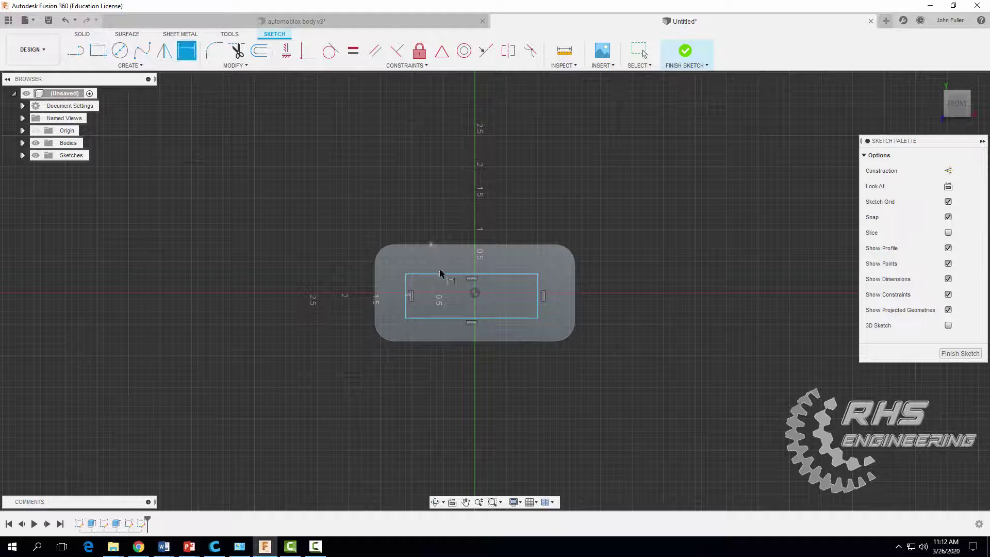
{"action": "left_click", "coordinate": [439, 319]}
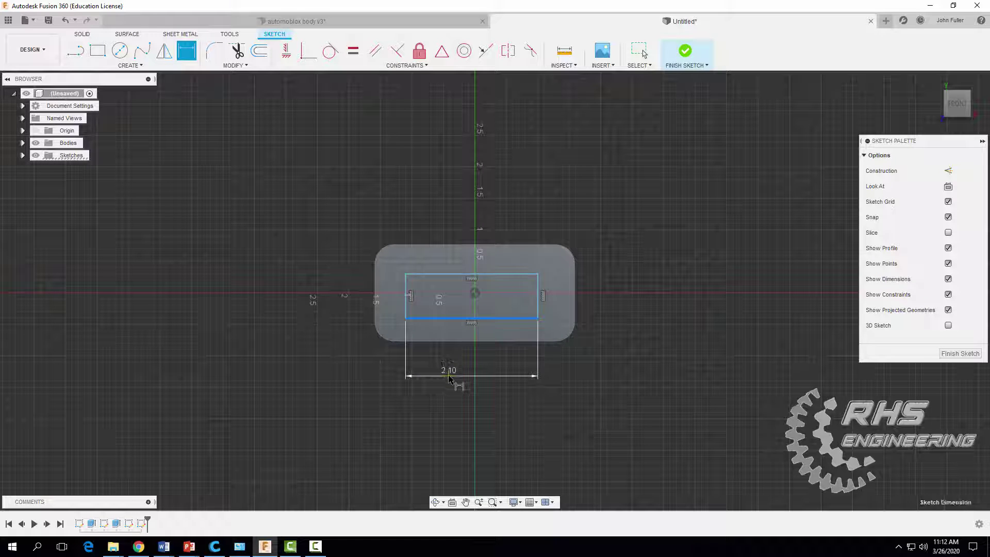
{"action": "left_click", "coordinate": [449, 379]}
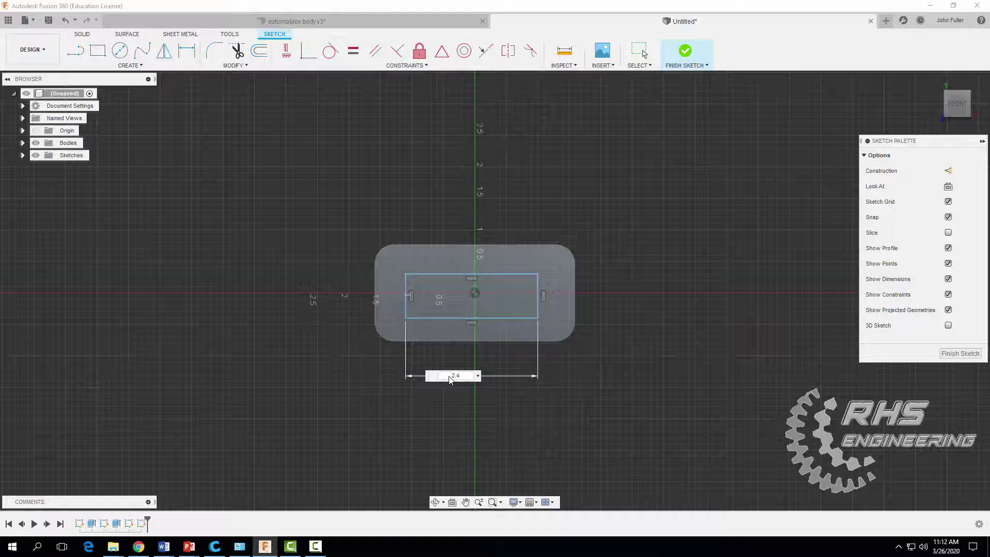
{"action": "key", "text": "Return"}
{"action": "left_click", "coordinate": [491, 274]}
{"action": "left_click", "coordinate": [497, 318]}
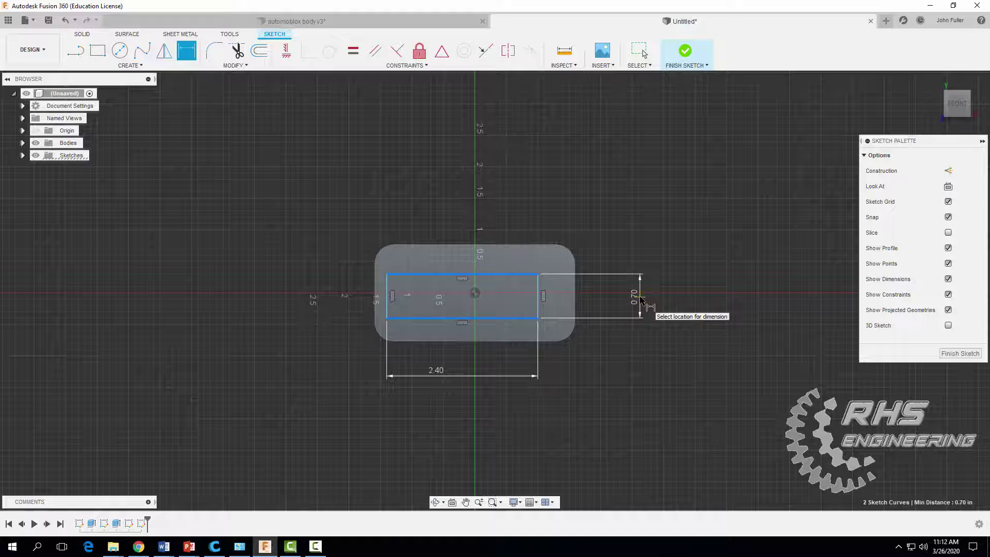
{"action": "left_click", "coordinate": [641, 300]}
{"action": "type", "text": "9"}
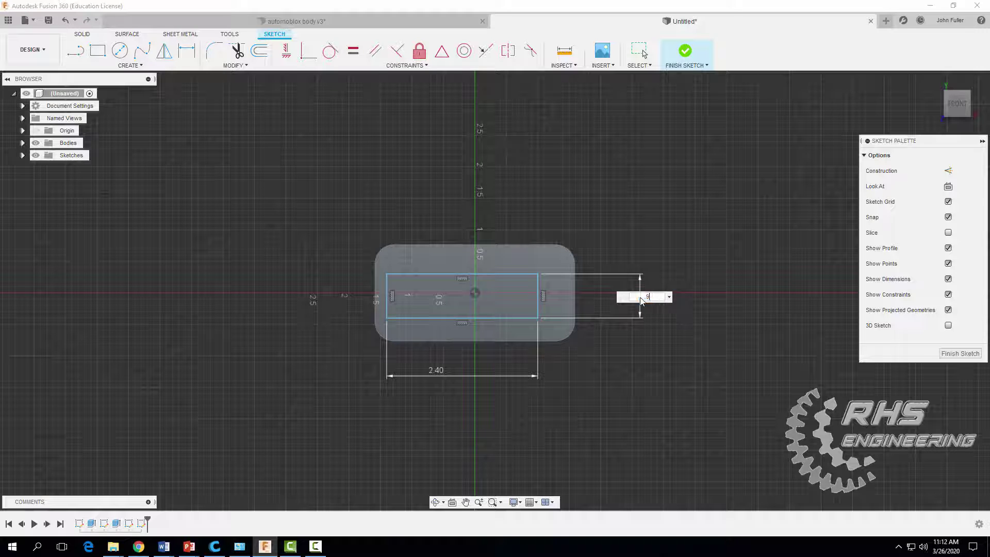
{"action": "type", "text": "3"}
{"action": "key", "text": "Return"}
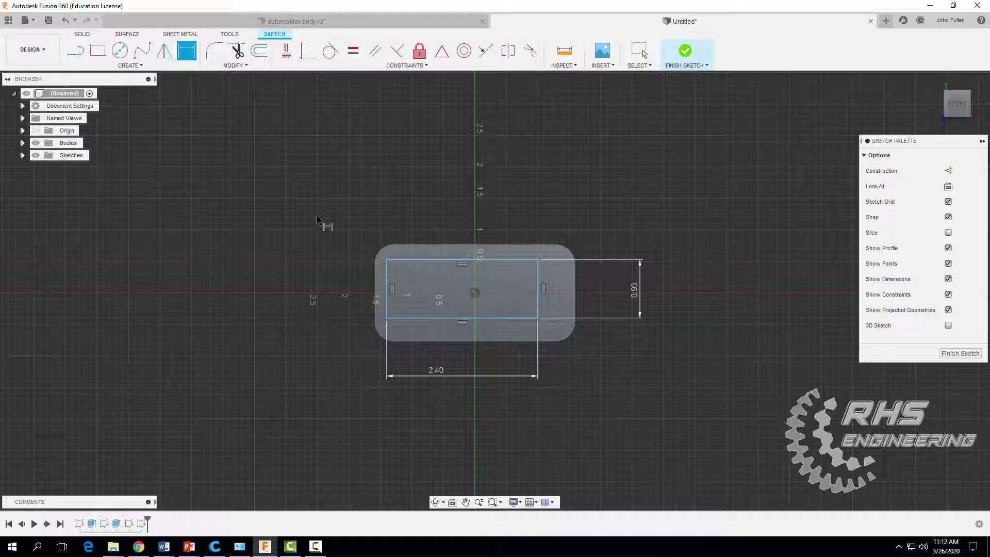
Step: Set the distance between the rectangle's right line and the right edge of the front face to 0.39 in
{"action": "left_click", "coordinate": [539, 312]}
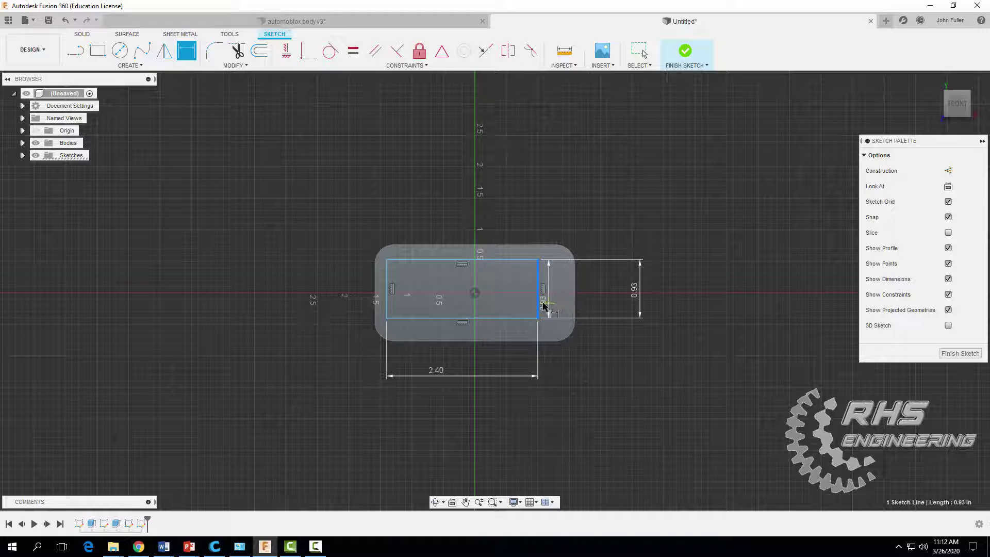
{"action": "left_click", "coordinate": [575, 306]}
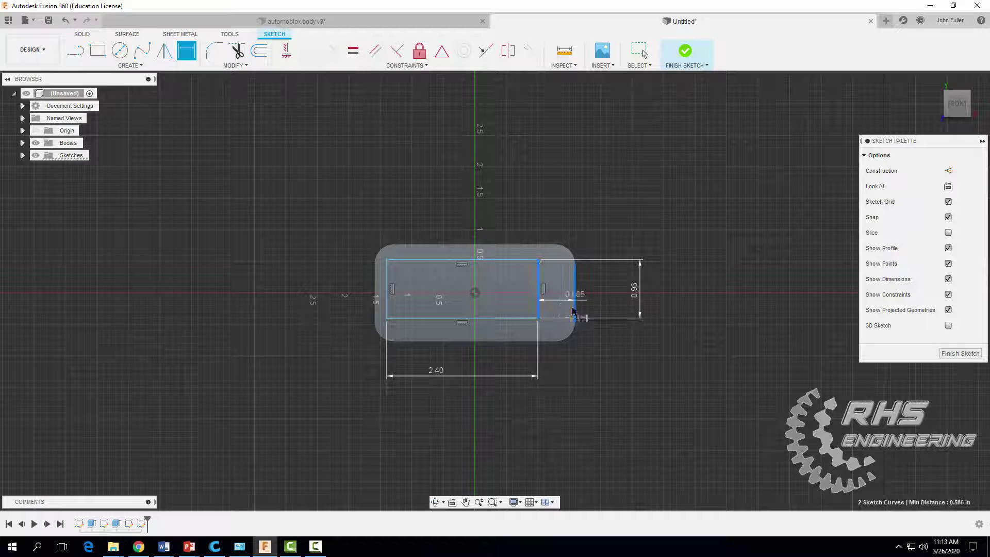
{"action": "left_click", "coordinate": [576, 378]}
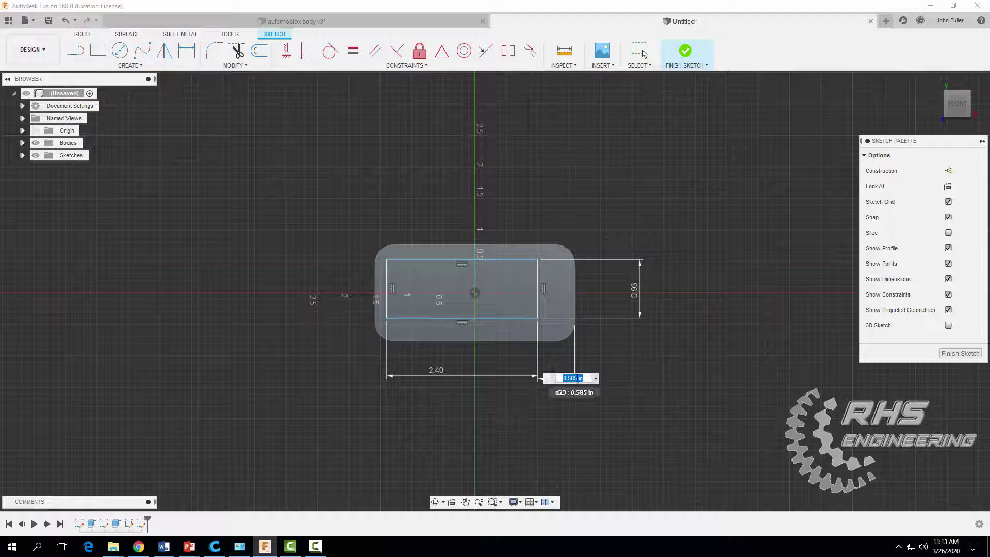
{"action": "key", "text": "BackSpace"}
{"action": "type", "text": ".39"}
{"action": "key", "text": "Return"}
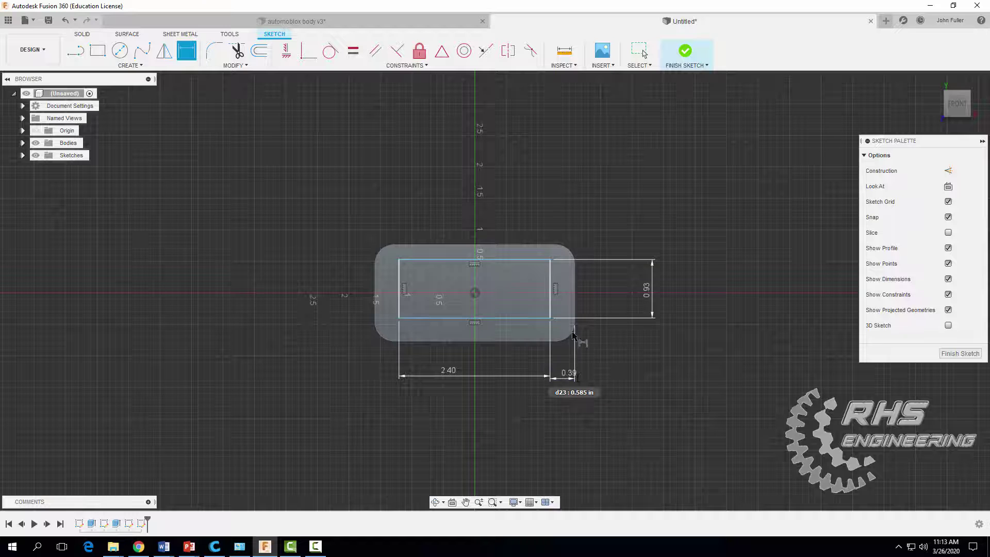
Step: Set the distance between the rectangle's top line and the top edge of the front face to 0.3 in
{"action": "left_click", "coordinate": [531, 258]}
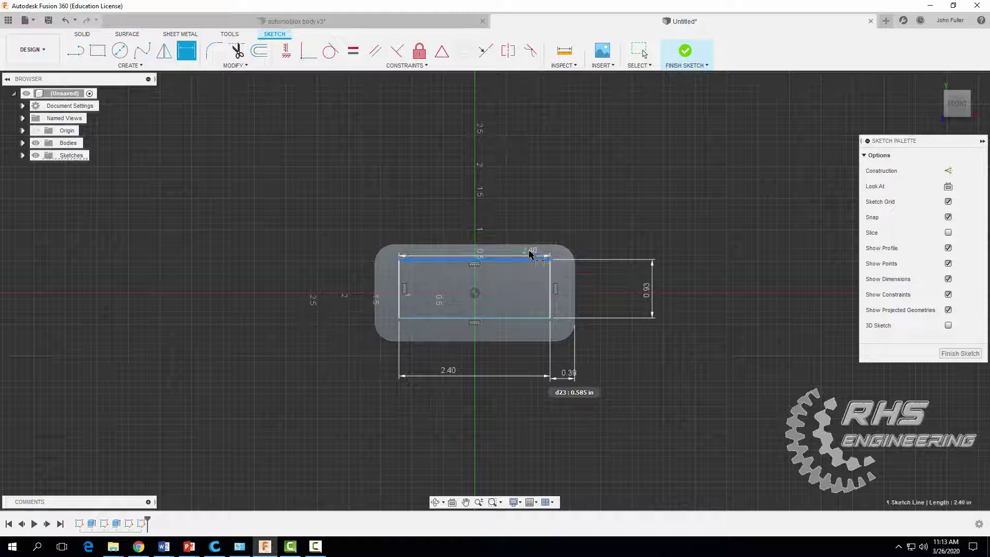
{"action": "left_click", "coordinate": [532, 244]}
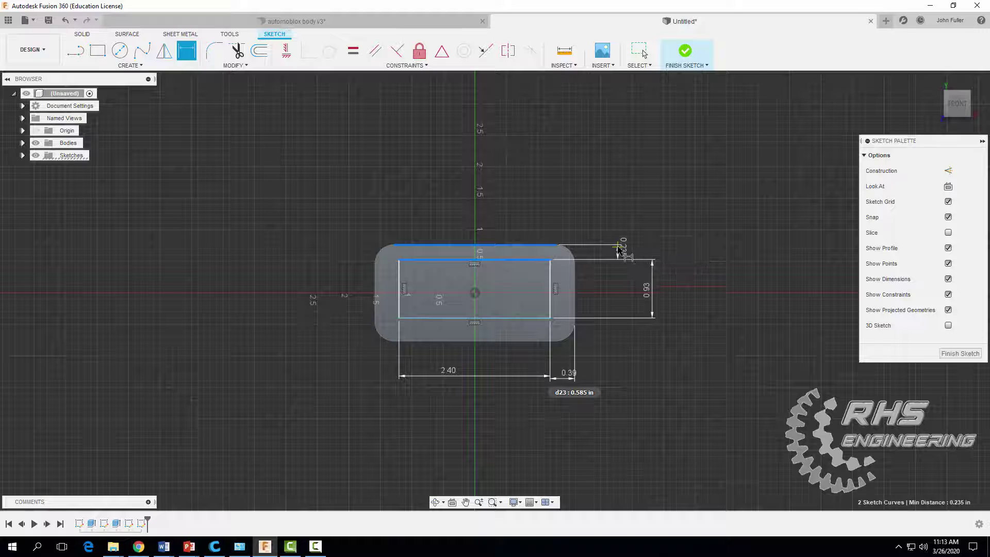
{"action": "left_click", "coordinate": [619, 249]}
{"action": "type", "text": "3"}
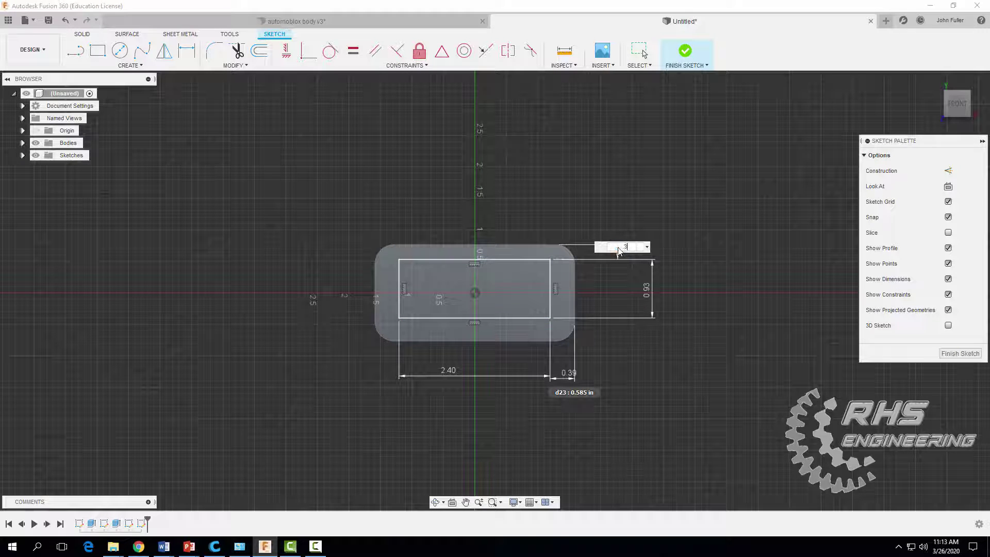
{"action": "key", "text": "Return"}
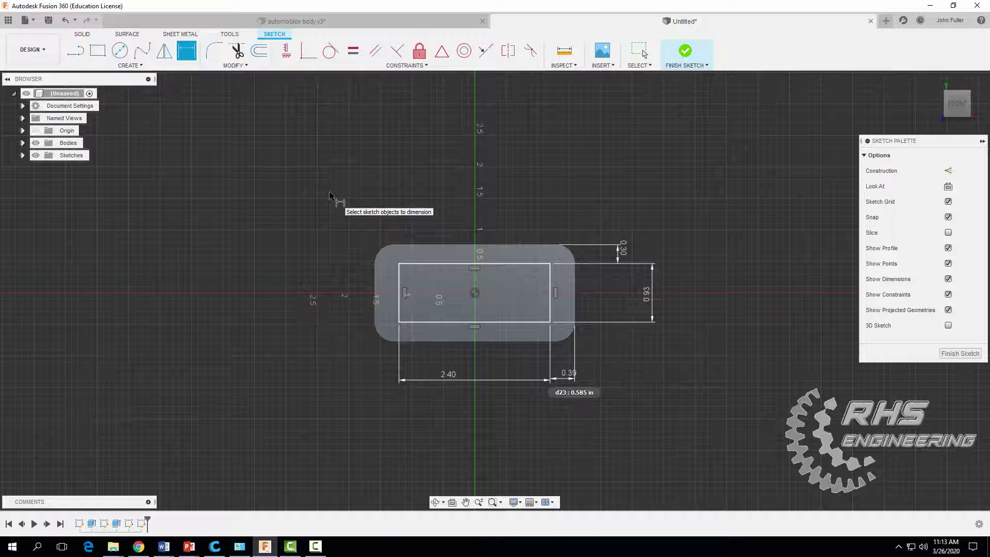
Step: Fillet all four corners of the front-face rectangle with a 0.2 in radius and finish the sketch
{"action": "left_click", "coordinate": [211, 55]}
{"action": "left_click", "coordinate": [399, 264]}
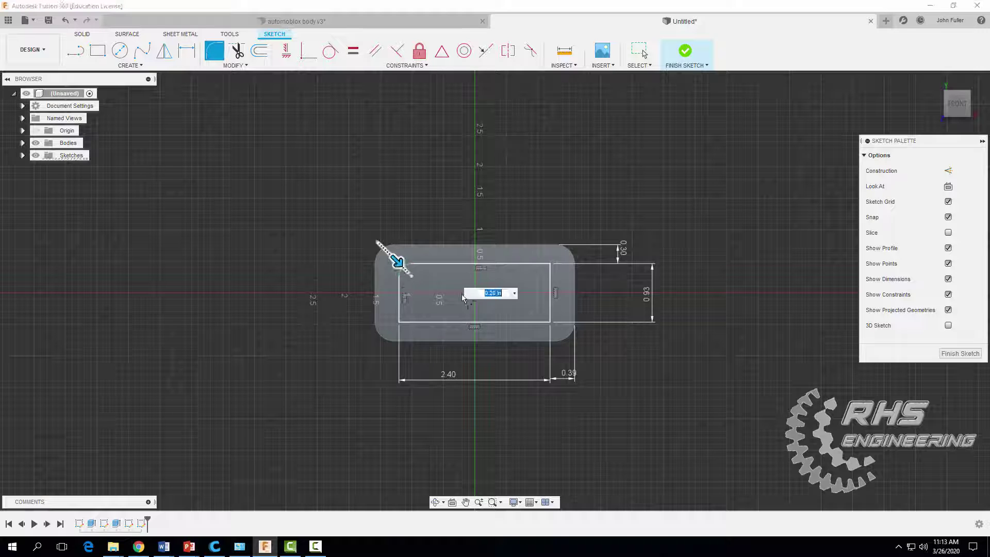
{"action": "left_click", "coordinate": [551, 264]}
{"action": "left_click", "coordinate": [551, 321]}
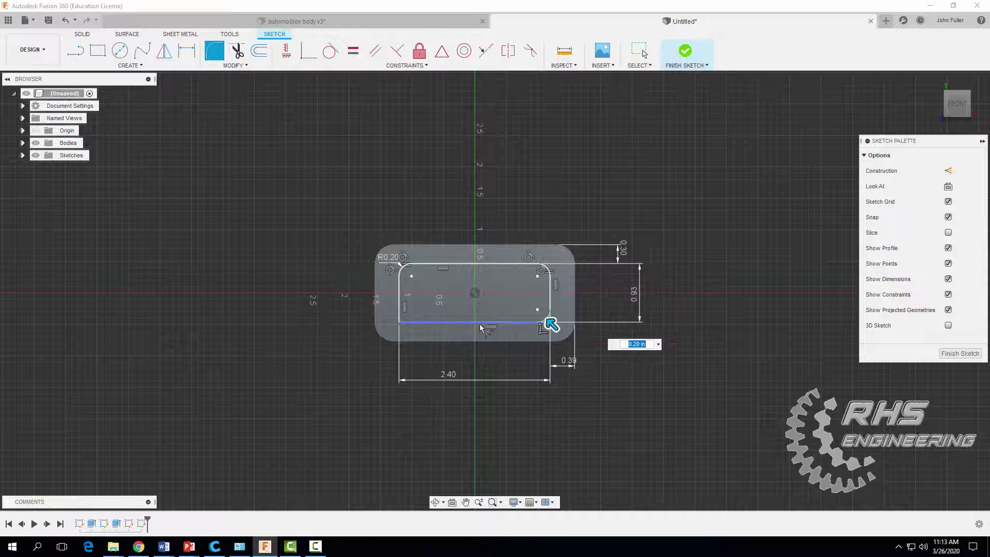
{"action": "left_click", "coordinate": [400, 322]}
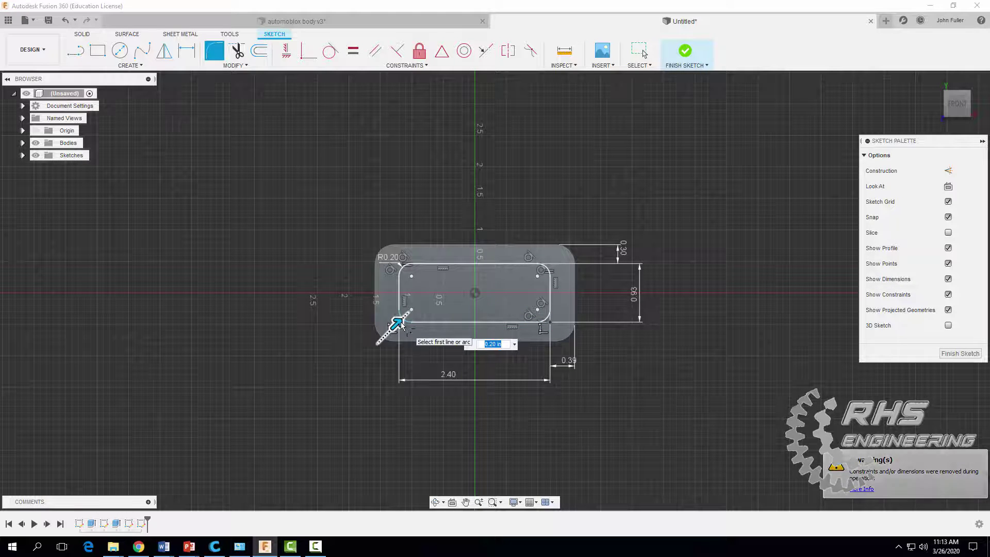
{"action": "key", "text": "Return"}
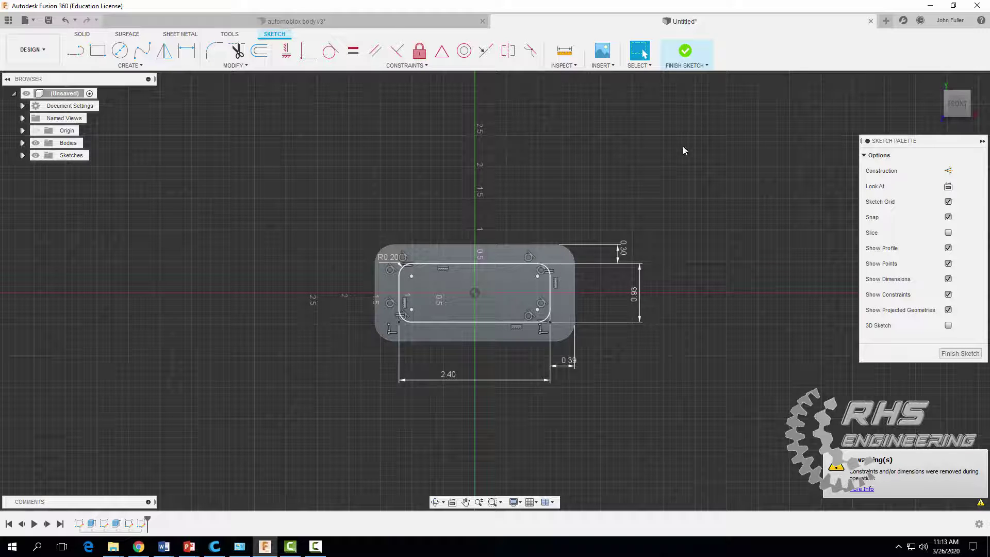
{"action": "left_click", "coordinate": [685, 56]}
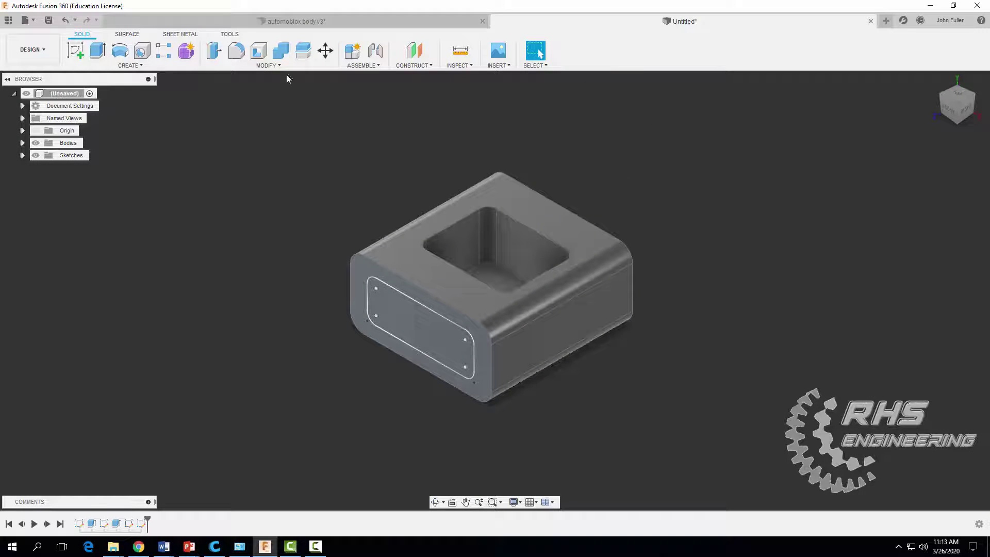
Step: Extrude the rounded rectangle on the front face by -0.57 in as a cut into the body
{"action": "left_click", "coordinate": [97, 50]}
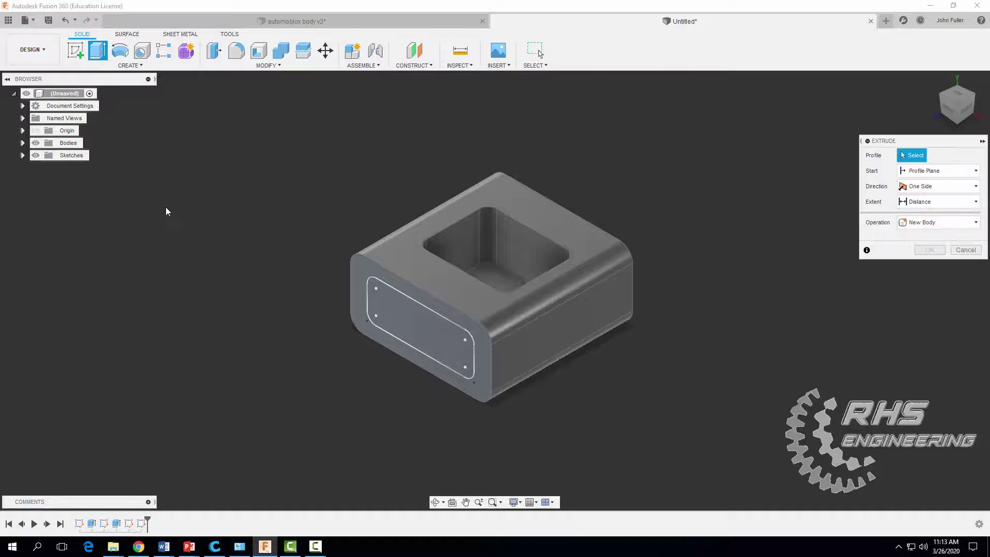
{"action": "left_click", "coordinate": [395, 319]}
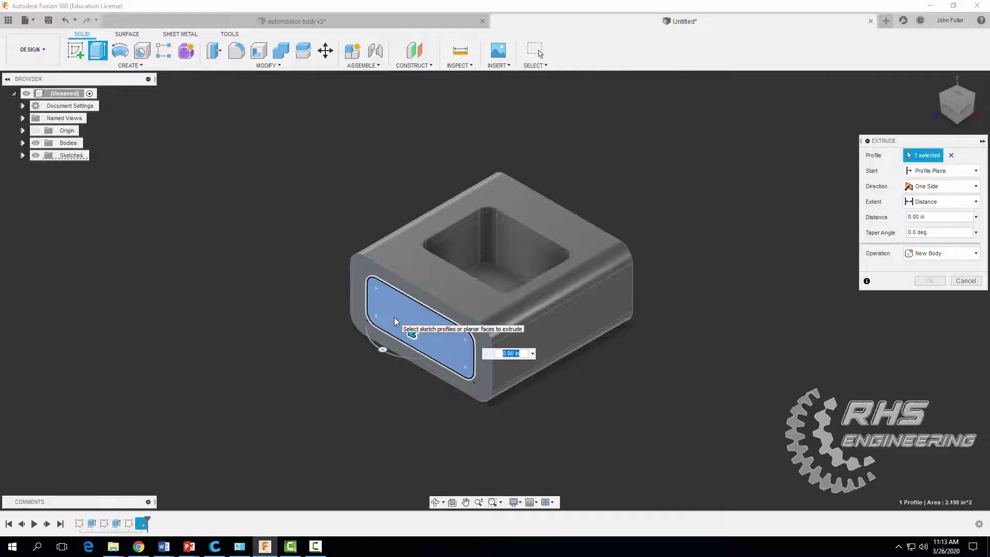
{"action": "left_click_drag", "start_coordinate": [412, 334], "coordinate": [504, 344]}
{"action": "double_click", "coordinate": [514, 343]}
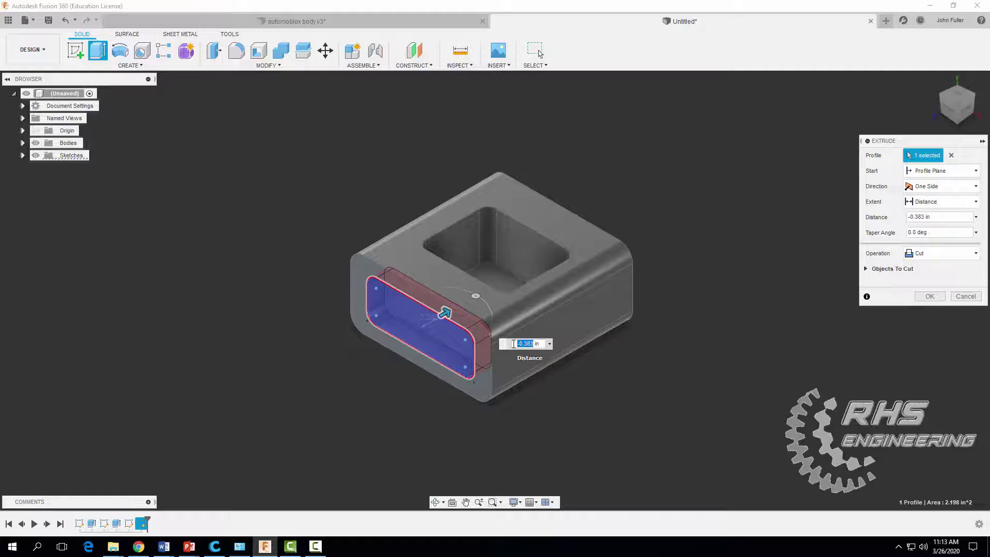
{"action": "type", "text": "-.57"}
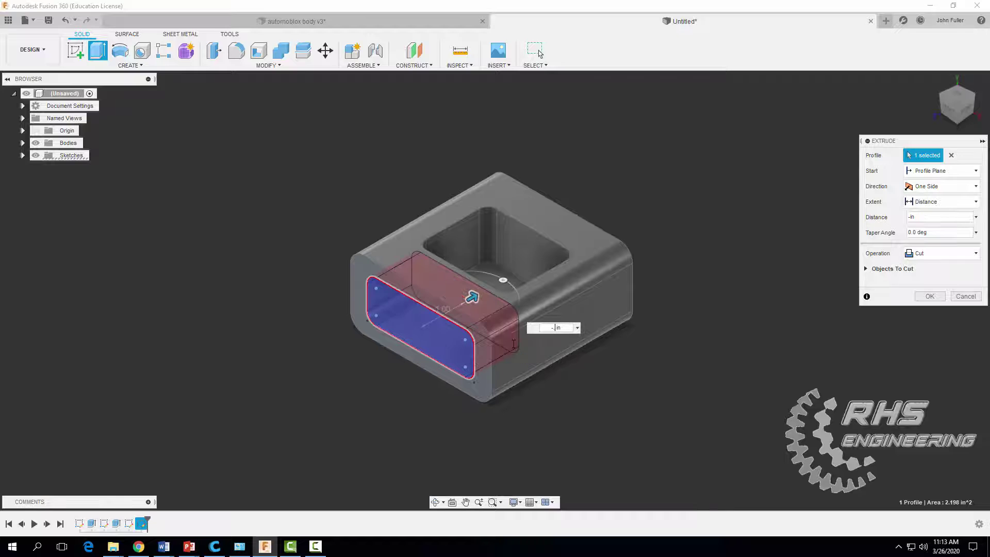
{"action": "key", "text": "Return"}
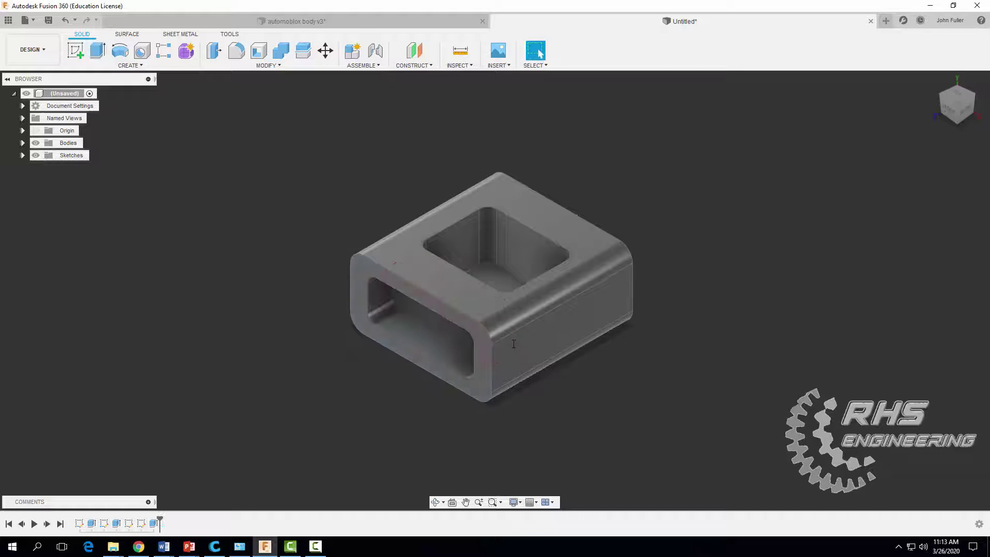
Step: Roll the design history back to its beginning and forward to its end to review how the part was built
{"action": "key", "text": "F10"}
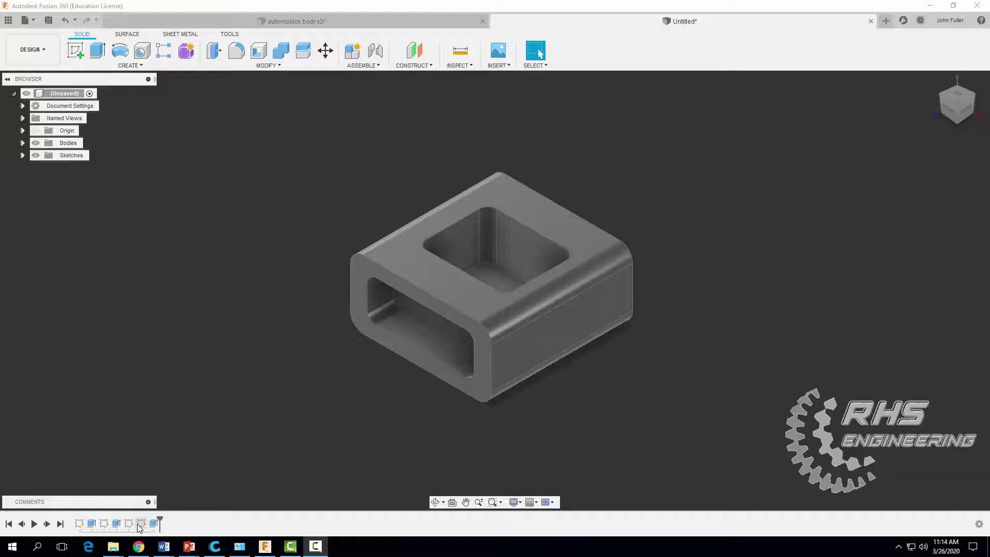
{"action": "left_click", "coordinate": [117, 524]}
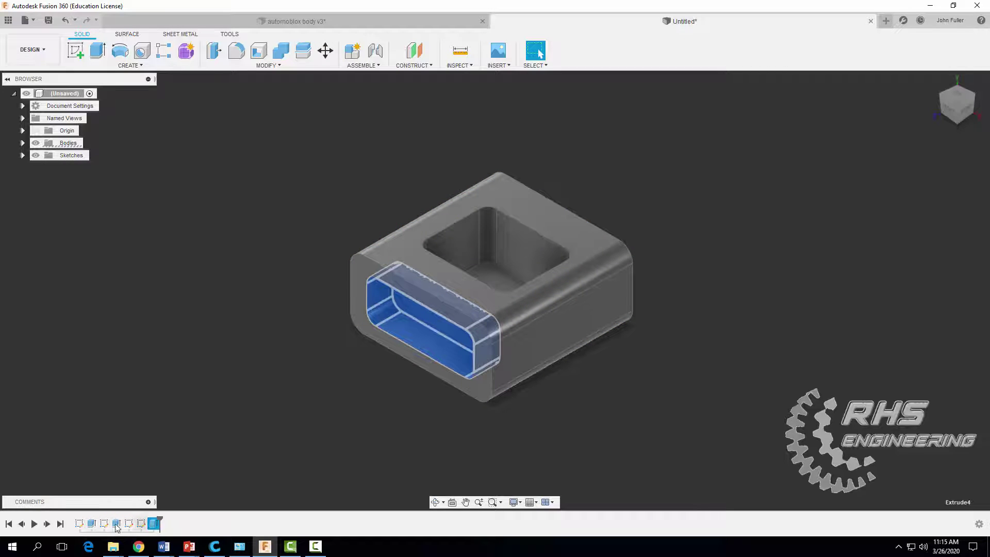
{"action": "left_click_drag", "start_coordinate": [158, 520], "coordinate": [66, 521]}
{"action": "left_click", "coordinate": [34, 524]}
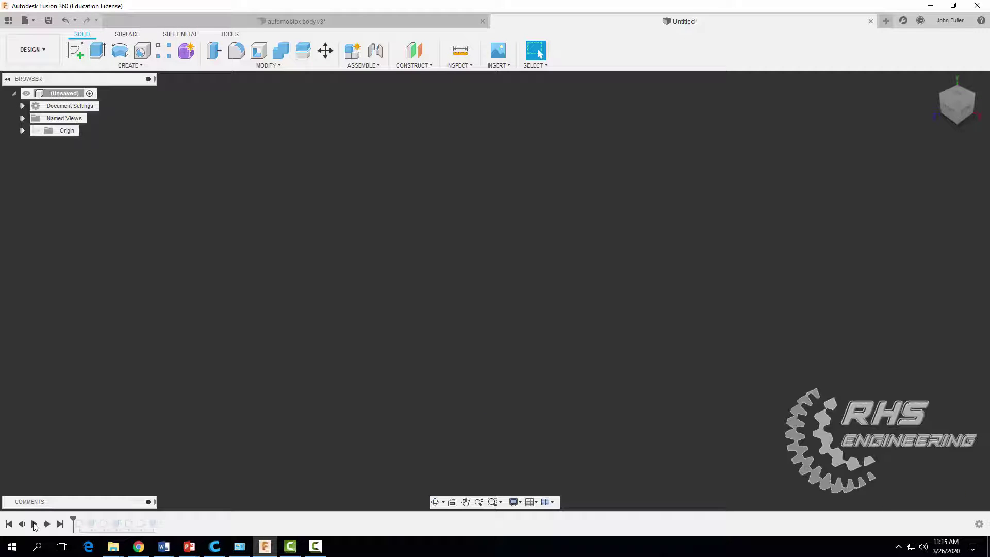
{"action": "left_click_drag", "start_coordinate": [73, 521], "coordinate": [160, 522]}
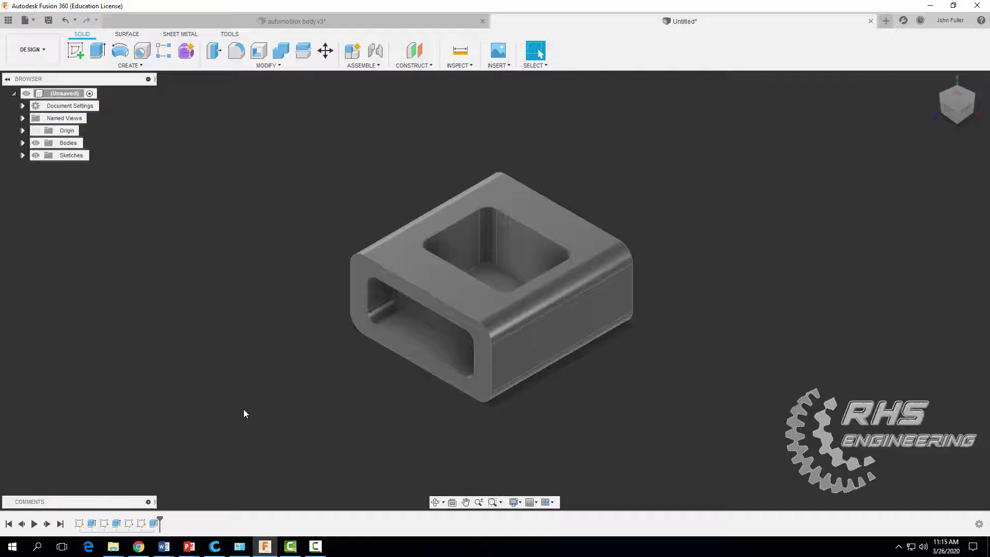
Step: Turn the model to an isometric view of the block's uncut back face, opposite the front-face pocket
{"action": "key", "text": "F10"}
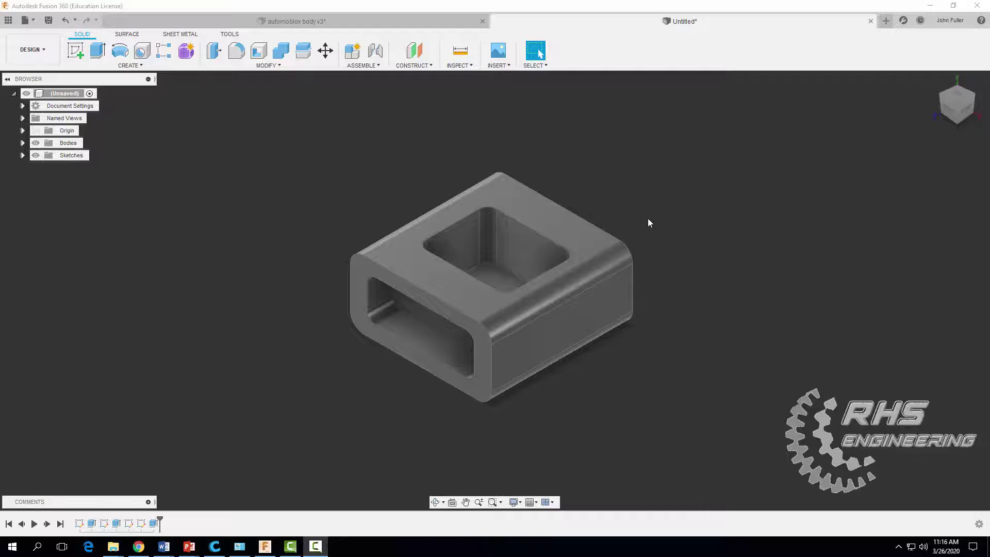
{"action": "left_click", "coordinate": [434, 504]}
{"action": "left_click_drag", "start_coordinate": [537, 277], "coordinate": [433, 249]}
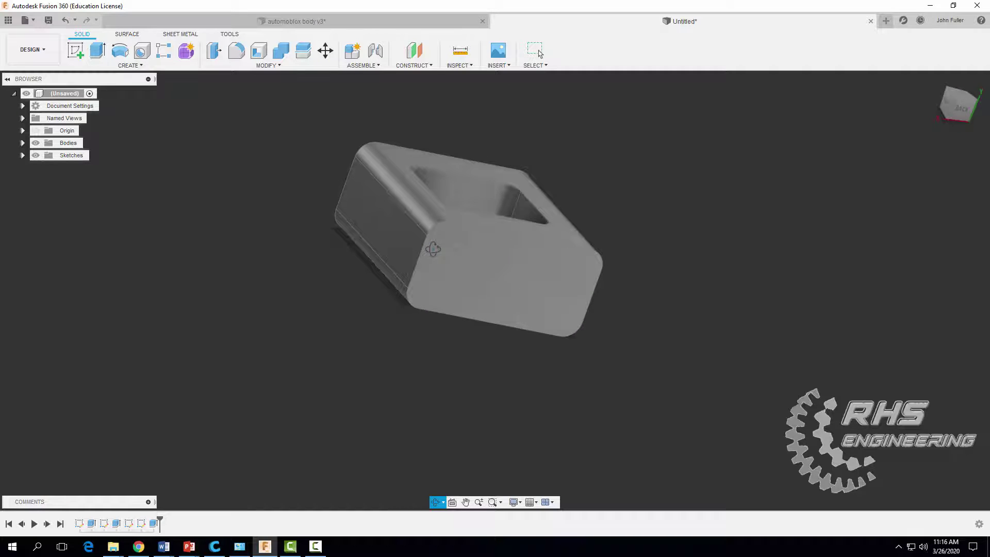
{"action": "key", "text": "Escape"}
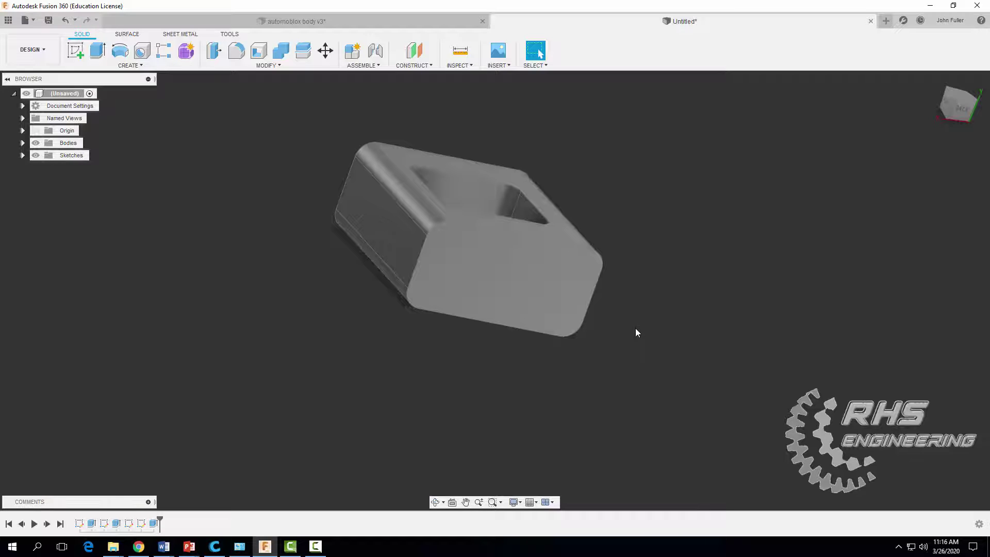
{"action": "middle_click_drag", "start_coordinate": [638, 332], "coordinate": [587, 375], "text": "shift"}
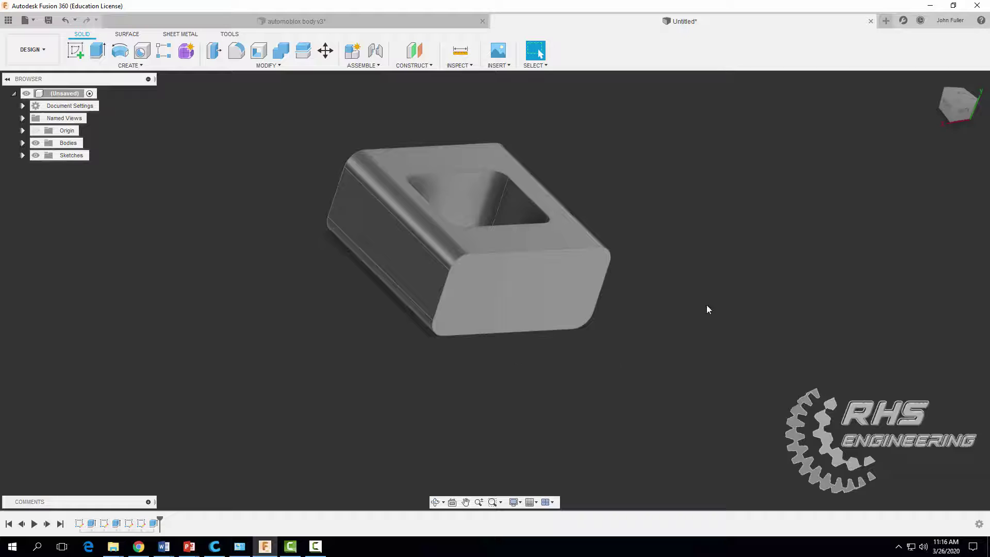
{"action": "left_click", "coordinate": [957, 101]}
{"action": "middle_click_drag", "start_coordinate": [688, 309], "coordinate": [727, 314]}
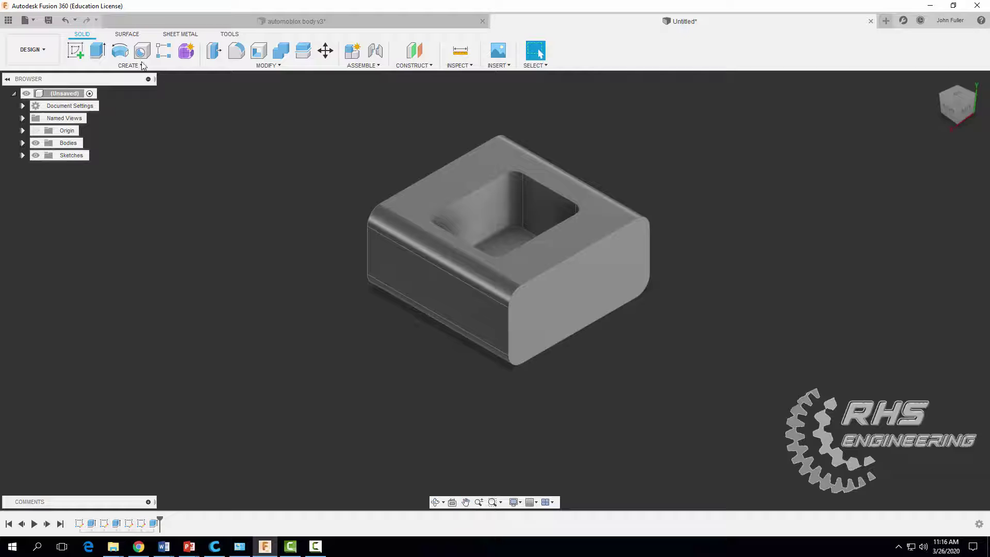
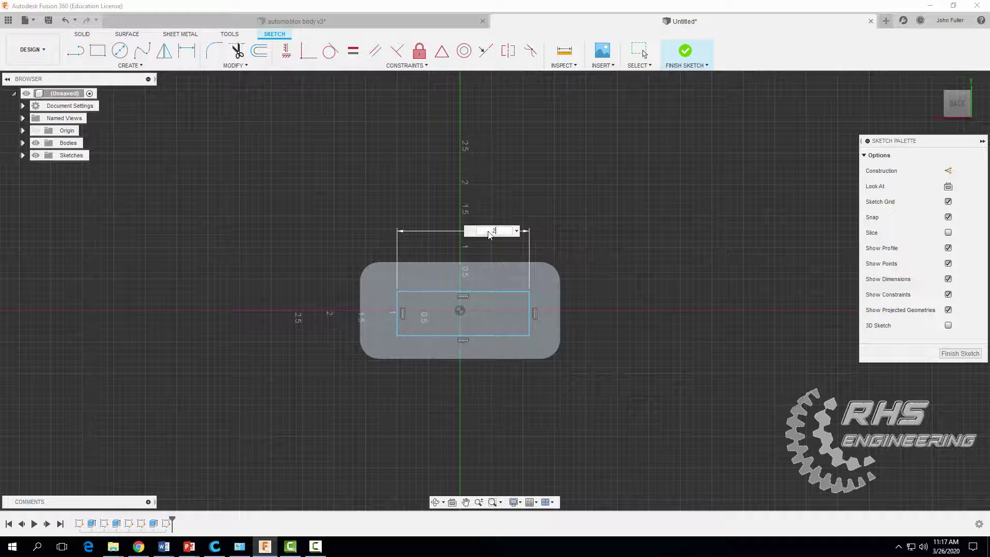
Step: Dimension the rectangle on the back face to 2.5 in wide and 1 in high
{"action": "type", "text": "2"}
{"action": "key", "text": "Return"}
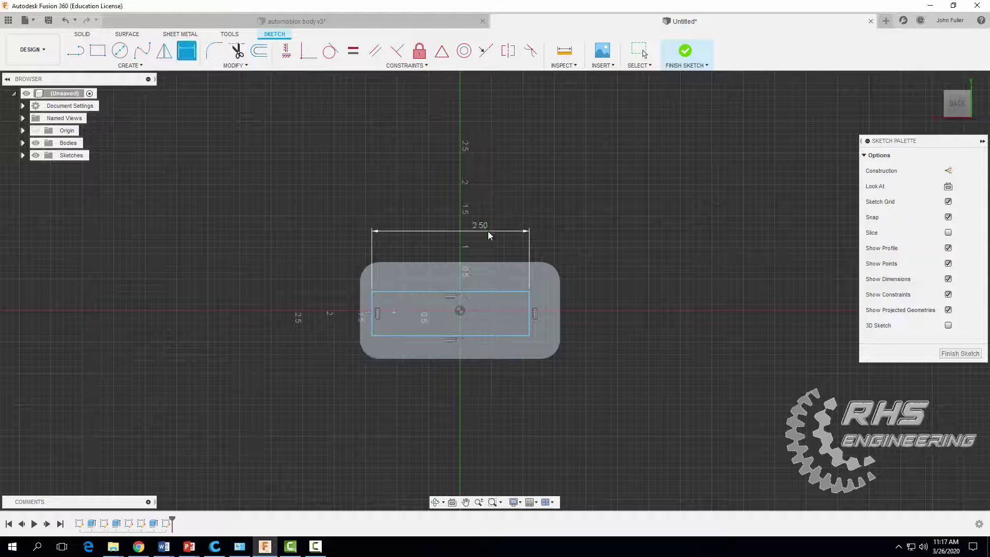
{"action": "left_click", "coordinate": [486, 294]}
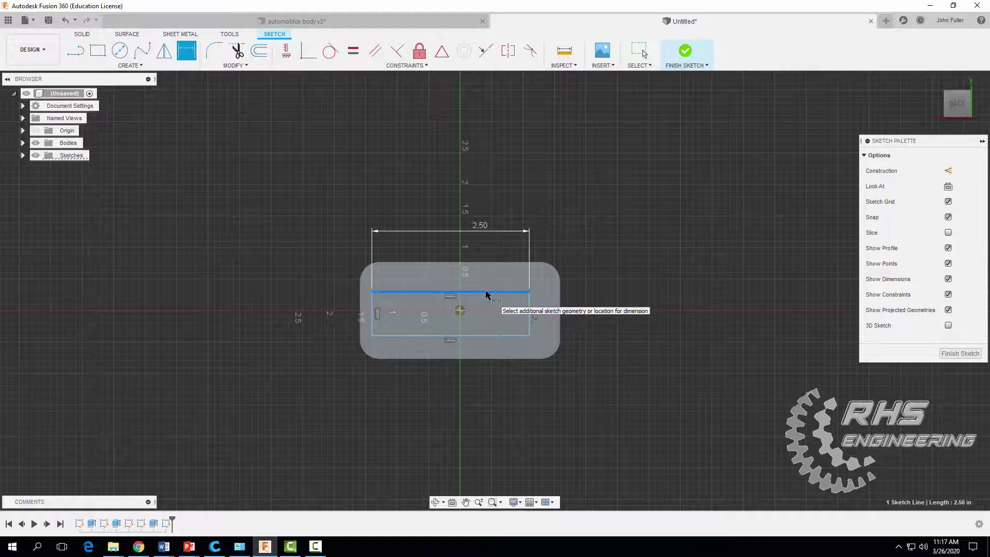
{"action": "left_click", "coordinate": [497, 333]}
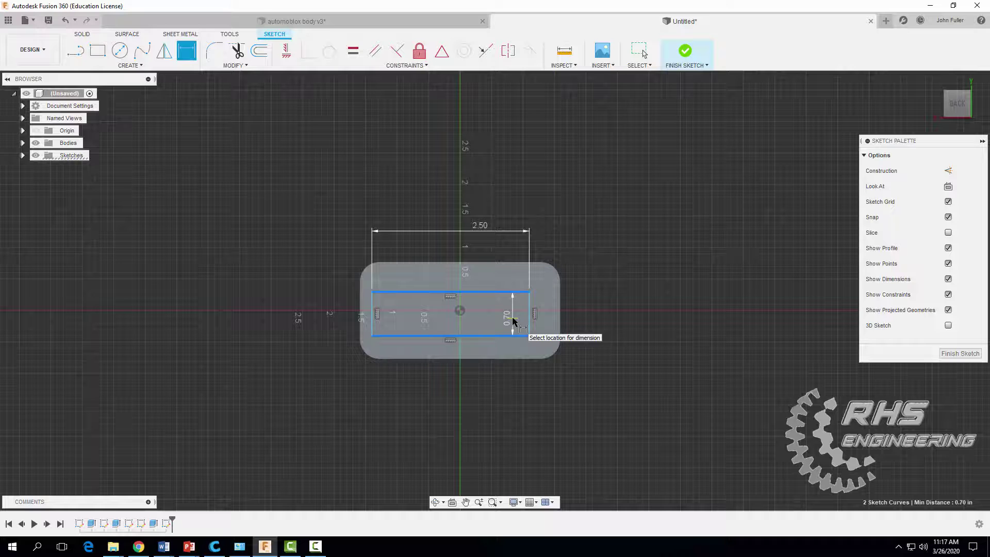
{"action": "left_click", "coordinate": [587, 316]}
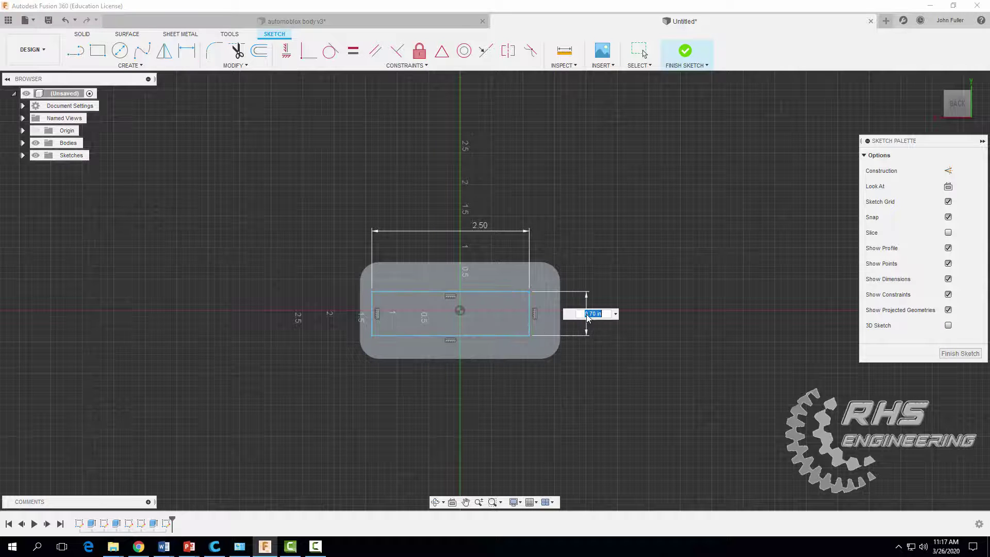
{"action": "type", "text": "1"}
{"action": "key", "text": "Return"}
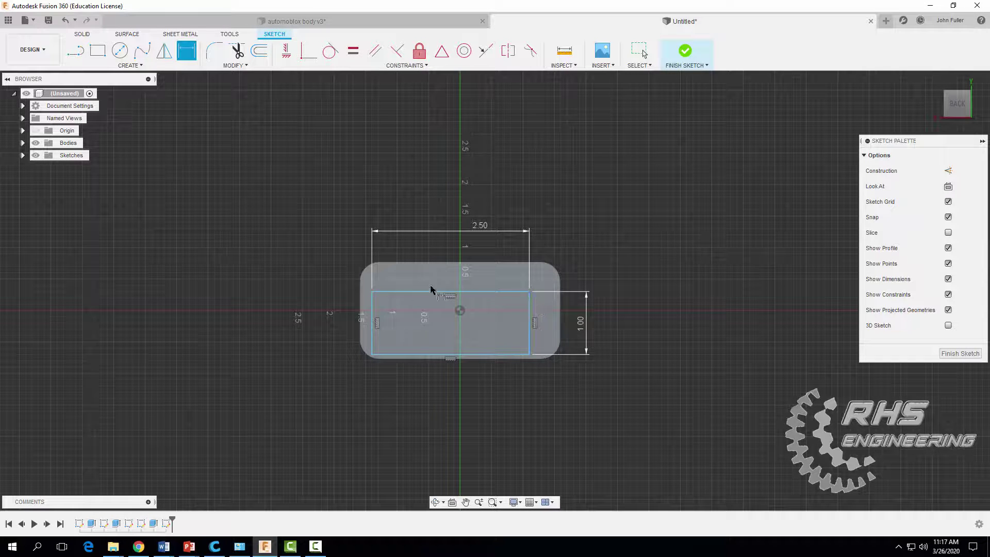
Step: Set the distance between the rectangle's side line and the nearest side edge of the back face to 0.34 in
{"action": "left_click", "coordinate": [530, 314]}
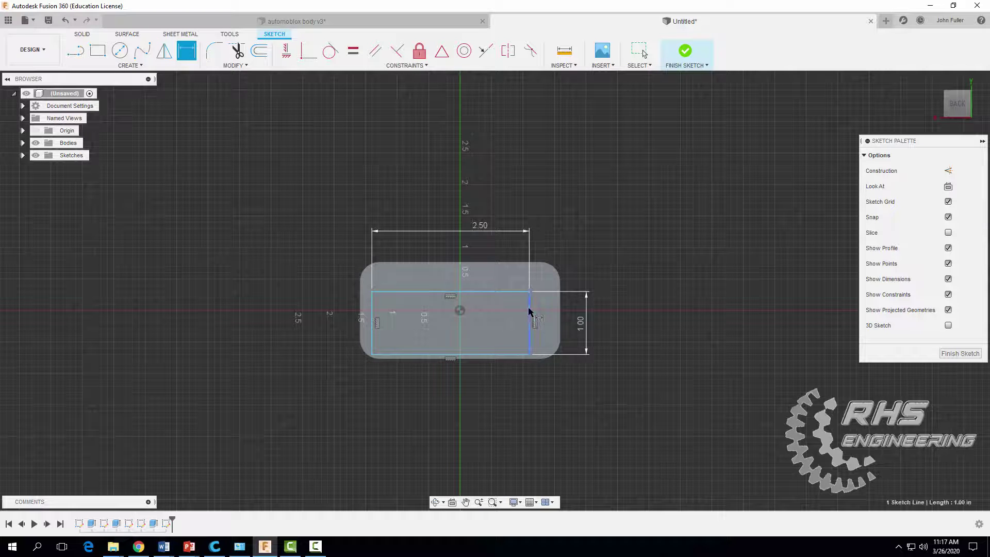
{"action": "left_click", "coordinate": [561, 316]}
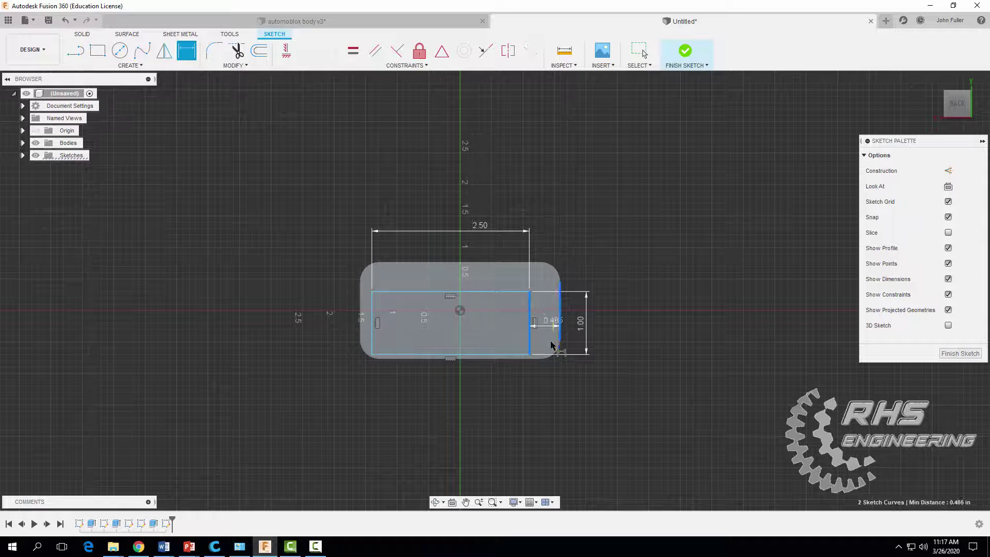
{"action": "left_click", "coordinate": [548, 389]}
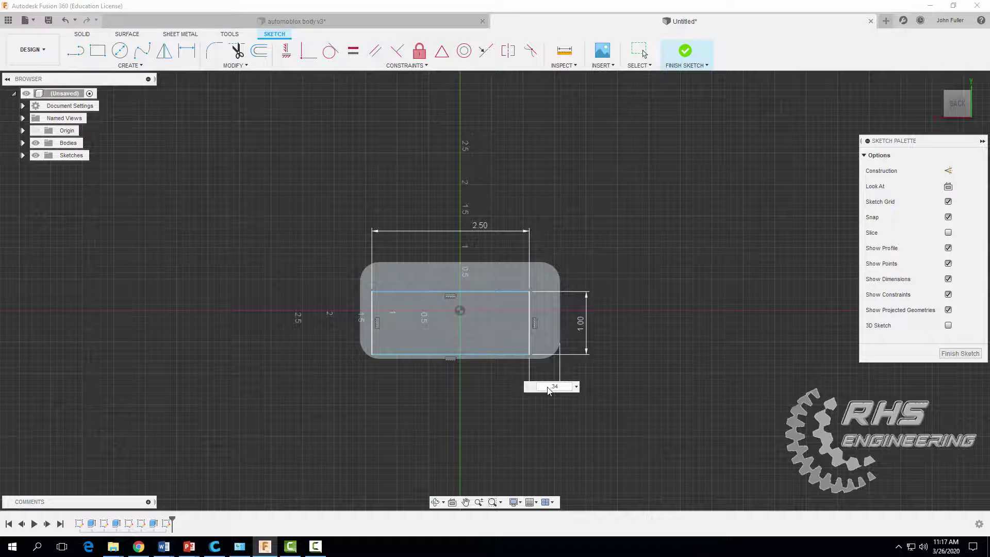
{"action": "type", "text": ".34"}
{"action": "key", "text": "Return"}
Step: Set the distance between the rectangle's top line and the top edge of the back face to 0.27 in
{"action": "left_click", "coordinate": [481, 263]}
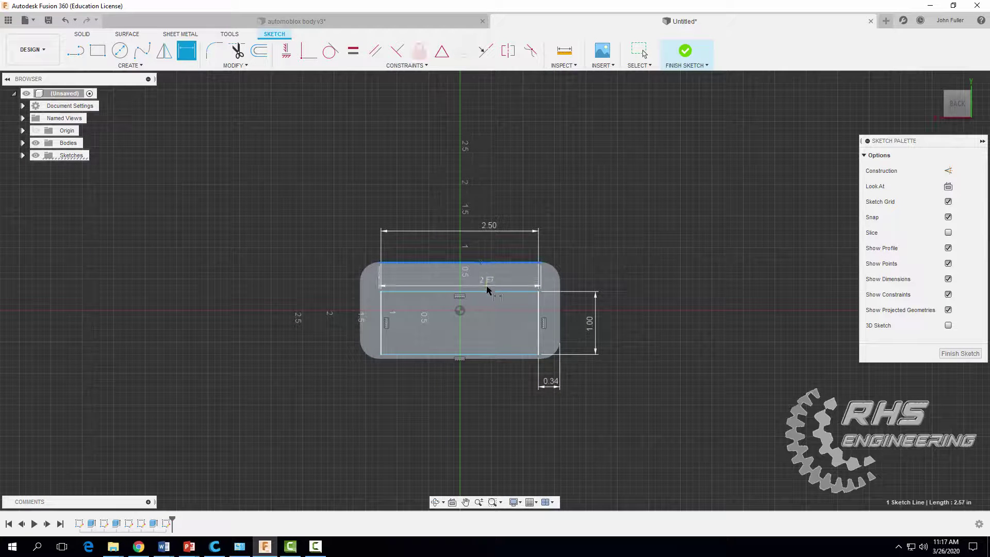
{"action": "left_click", "coordinate": [487, 292]}
{"action": "left_click", "coordinate": [581, 285]}
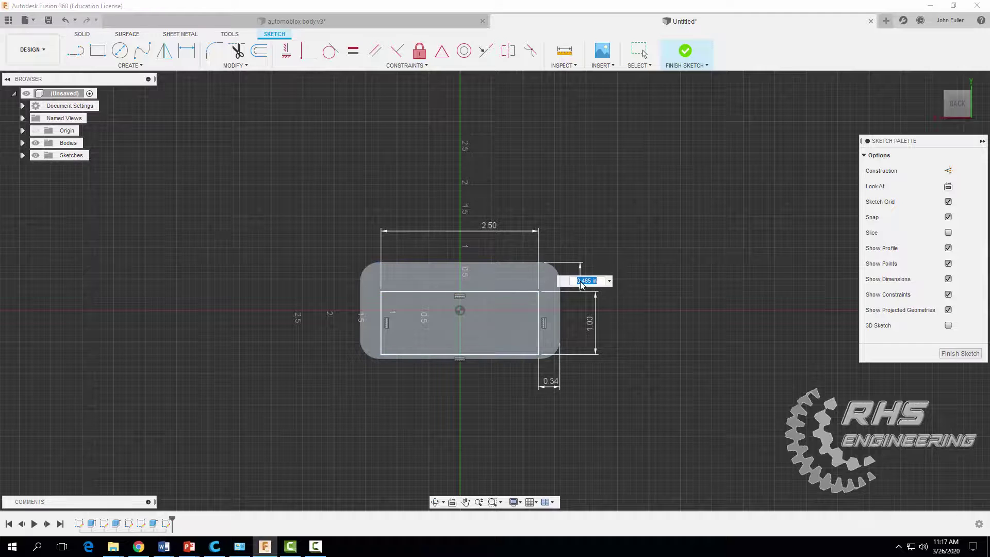
{"action": "key", "text": "BackSpace"}
{"action": "type", "text": ".27"}
{"action": "key", "text": "Return"}
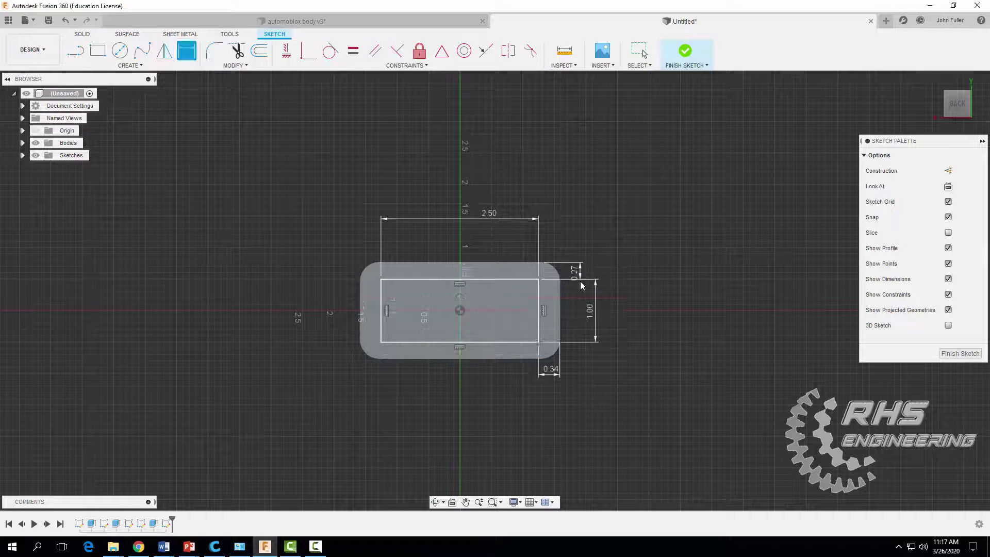
Step: Fillet all four corners of the back-face rectangle with a 0.2 in radius and finish the sketch
{"action": "left_click", "coordinate": [214, 52]}
{"action": "left_click", "coordinate": [381, 279]}
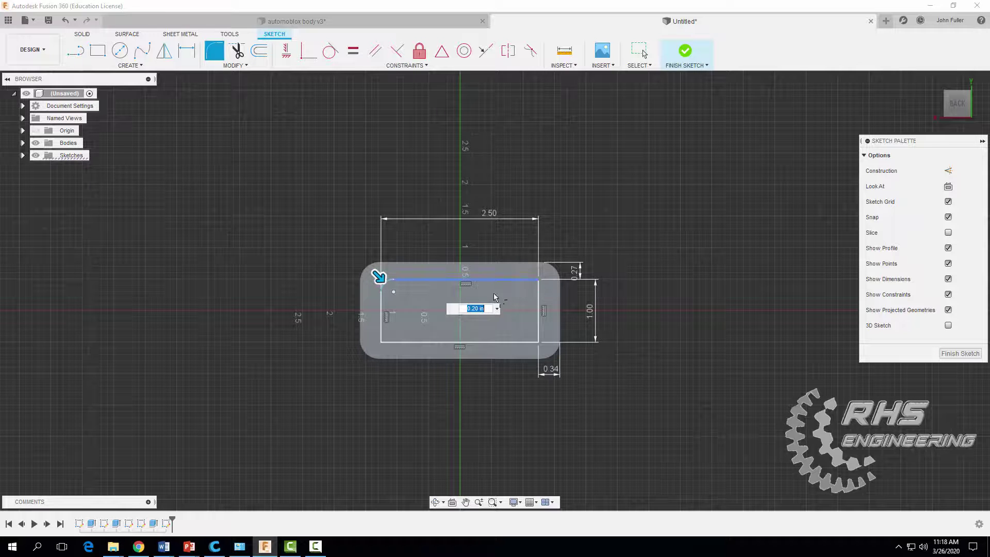
{"action": "left_click", "coordinate": [539, 280]}
{"action": "left_click", "coordinate": [537, 343]}
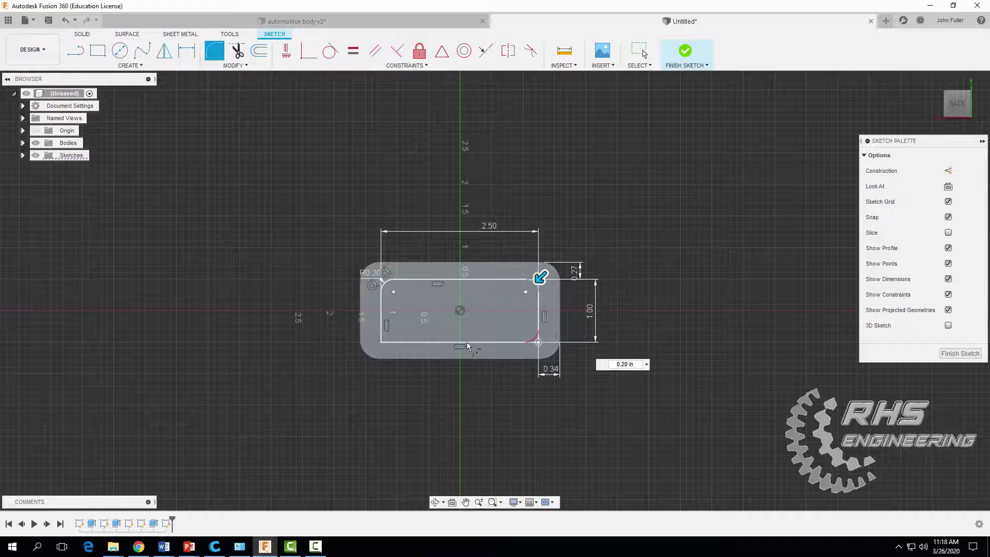
{"action": "left_click", "coordinate": [383, 342]}
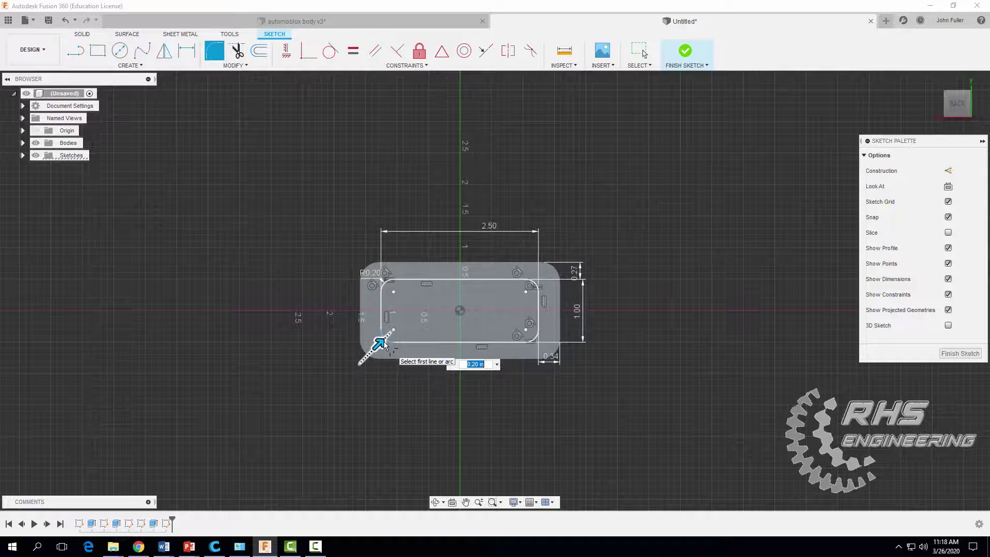
{"action": "key", "text": "Return"}
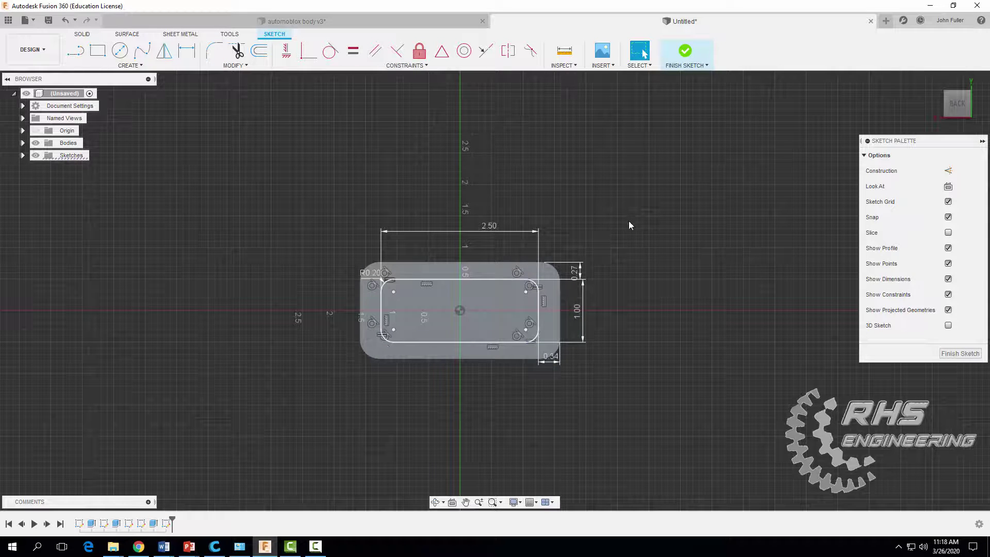
{"action": "left_click", "coordinate": [684, 53]}
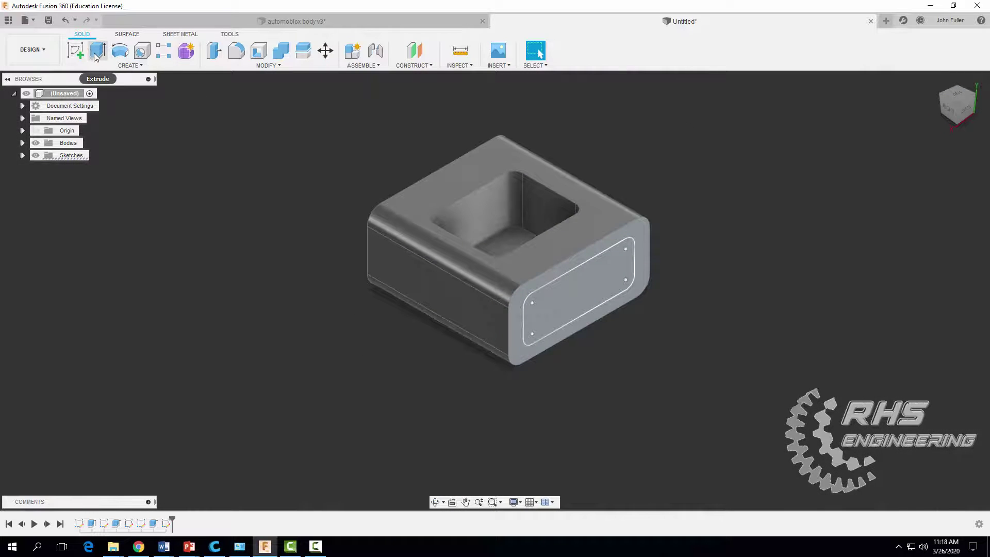
Step: Extrude the rounded rectangle on the back face by -0.57 in as a cut into the body
{"action": "left_click", "coordinate": [94, 52]}
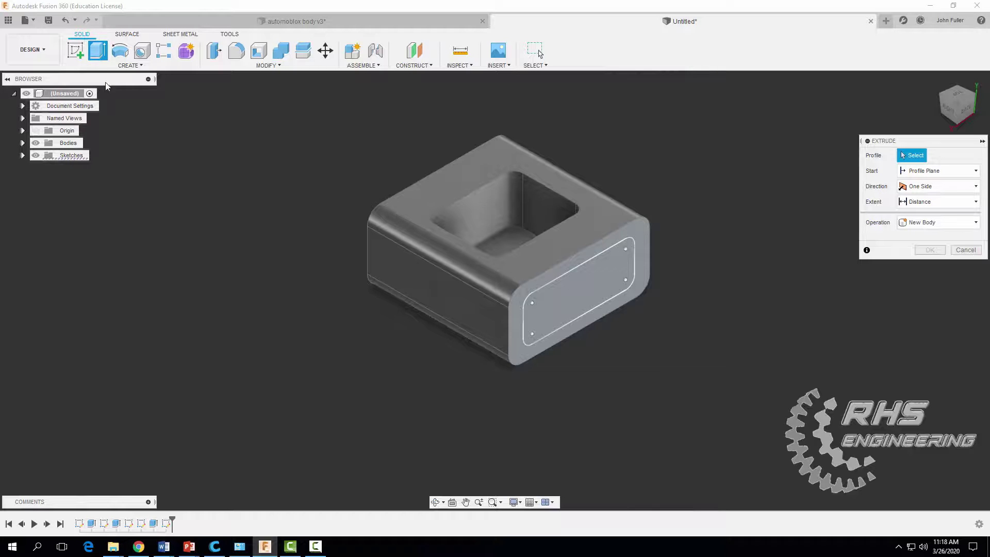
{"action": "left_click", "coordinate": [580, 285]}
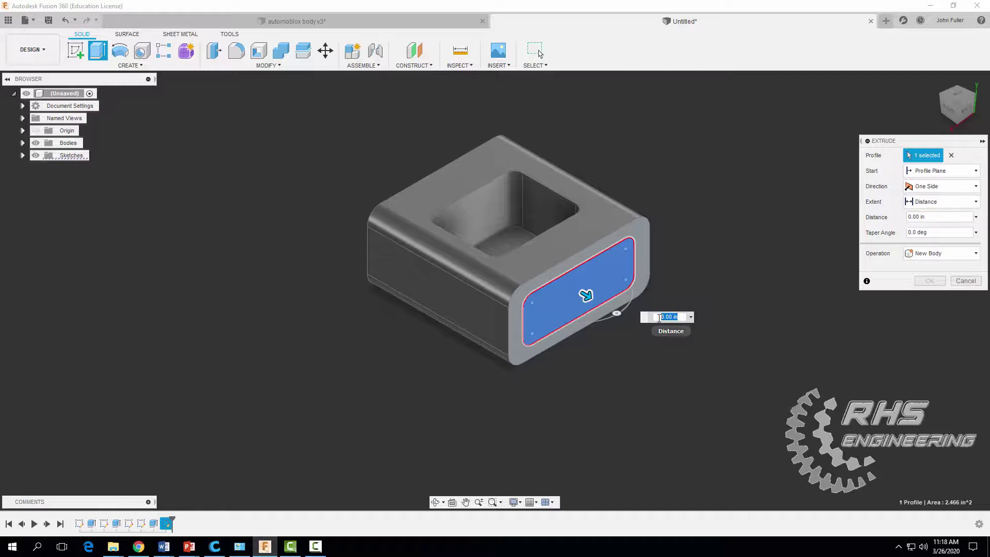
{"action": "type", "text": "-.57"}
{"action": "key", "text": "Return"}
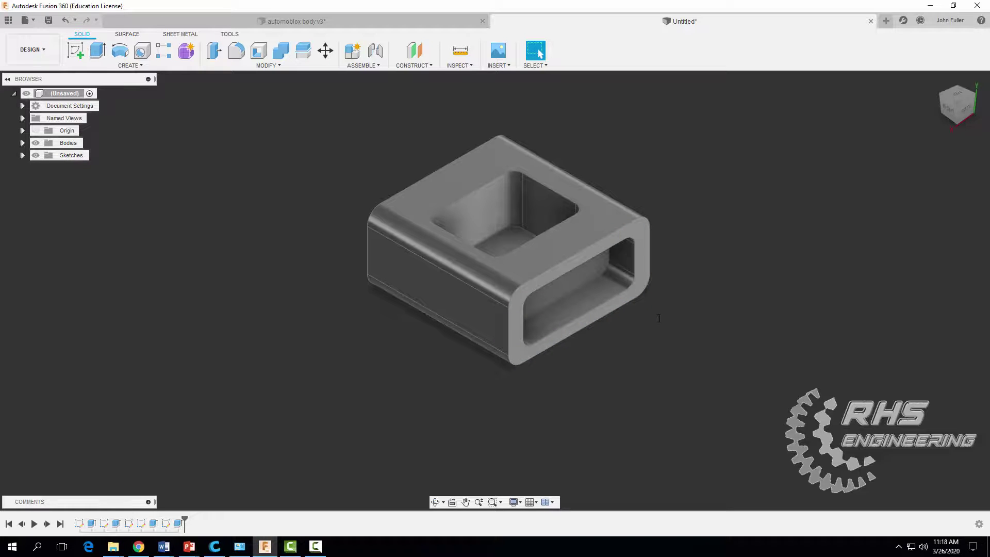
{"action": "key", "text": "F10"}
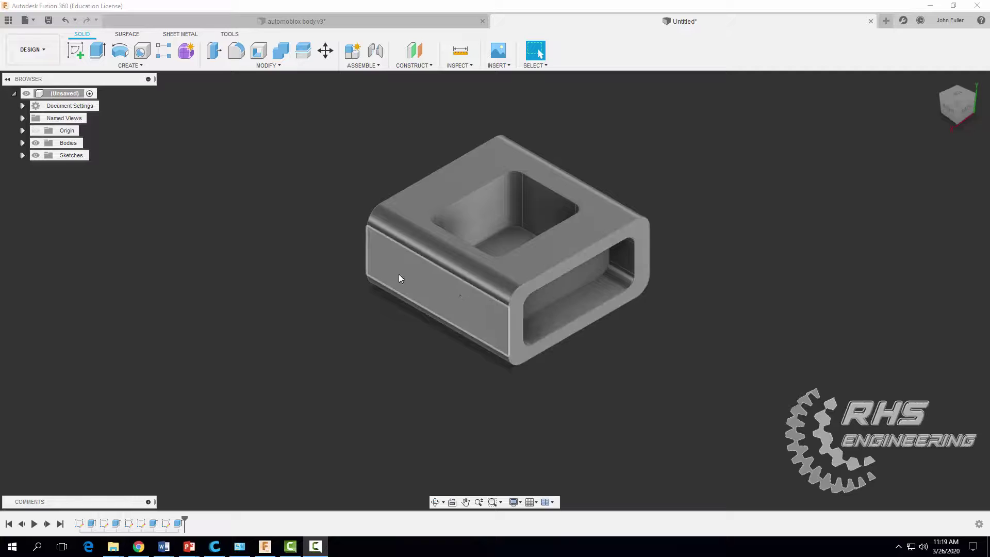
Step: Create a new sketch on the back face's rim around the rounded rectangular pocket
{"action": "left_click", "coordinate": [76, 50]}
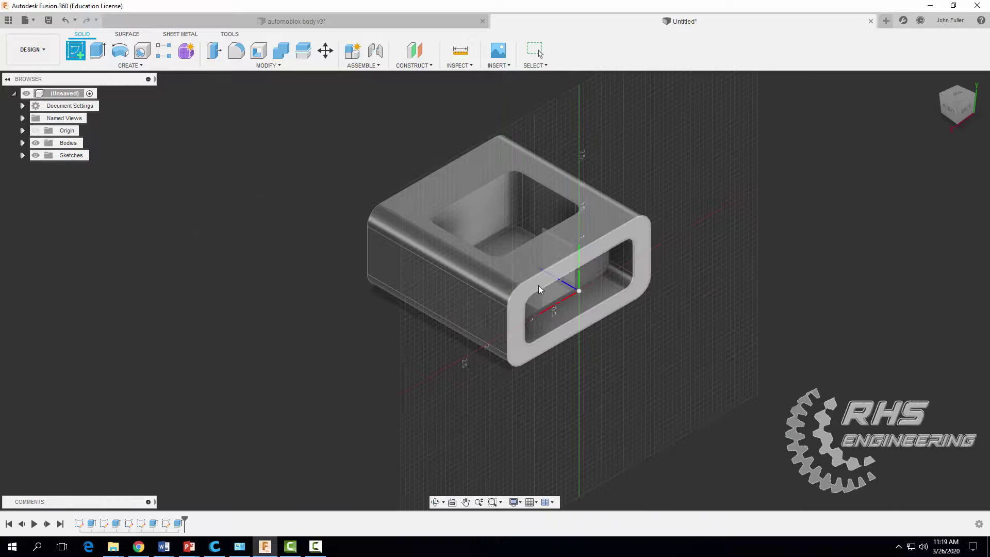
{"action": "left_click", "coordinate": [538, 286]}
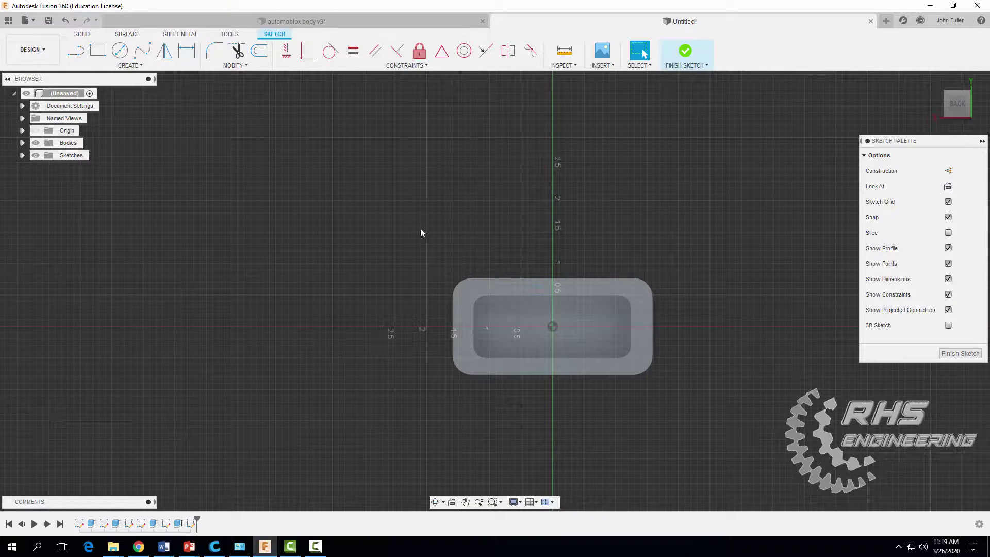
{"action": "scroll", "coordinate": [422, 230], "scroll_direction": "up", "scroll_amount": 3}
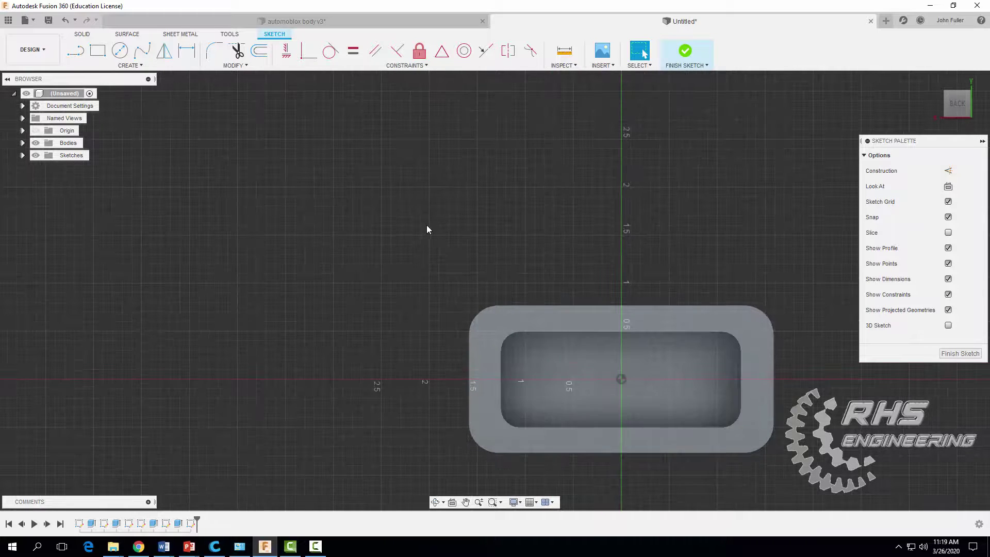
{"action": "scroll", "coordinate": [427, 230], "scroll_direction": "up", "scroll_amount": 1}
{"action": "mouse_move", "coordinate": [561, 279]}
{"action": "middle_mouse_down"}
{"action": "mouse_move", "coordinate": [383, 177]}
{"action": "mouse_move", "coordinate": [465, 160]}
{"action": "mouse_move", "coordinate": [351, 116]}
{"action": "middle_mouse_up"}
{"action": "scroll", "coordinate": [385, 179], "scroll_direction": "up", "scroll_amount": 2}
{"action": "scroll", "coordinate": [467, 133], "scroll_direction": "up", "scroll_amount": 2}
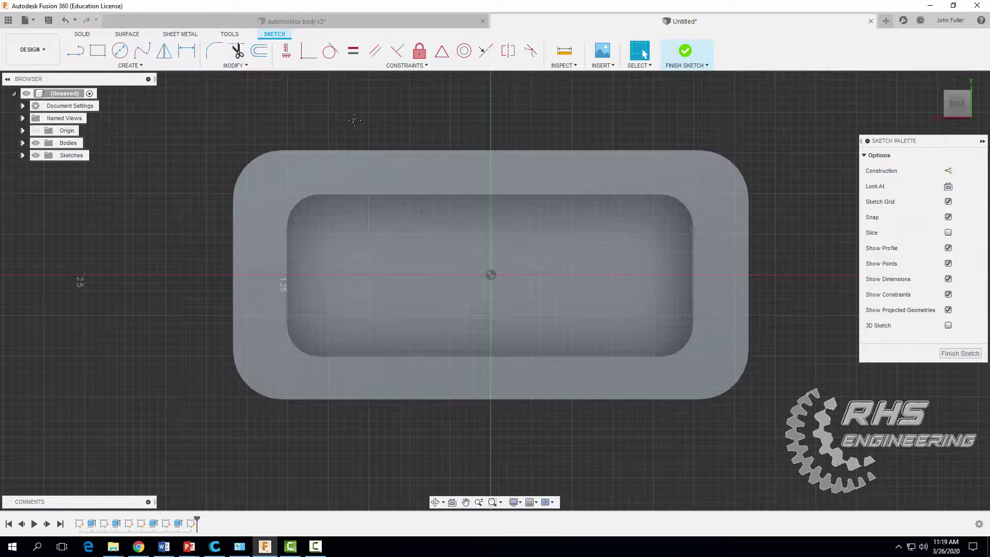
{"action": "left_click", "coordinate": [97, 52]}
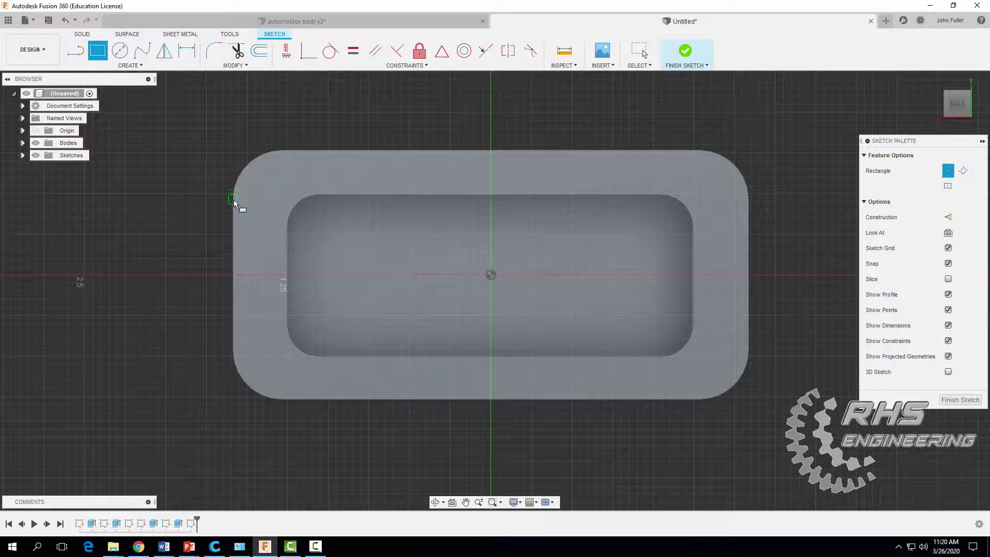
{"action": "left_click", "coordinate": [233, 199]}
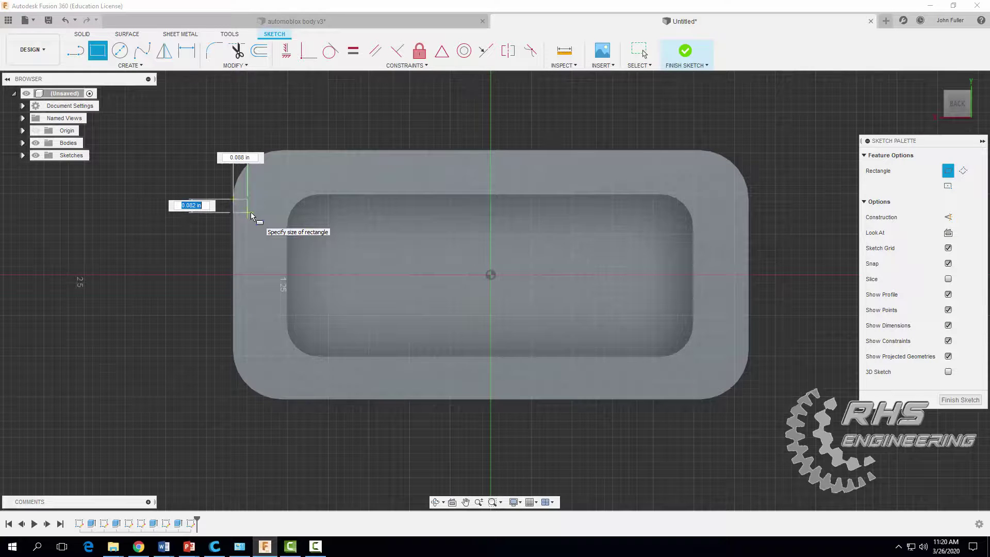
{"action": "key", "text": "Escape"}
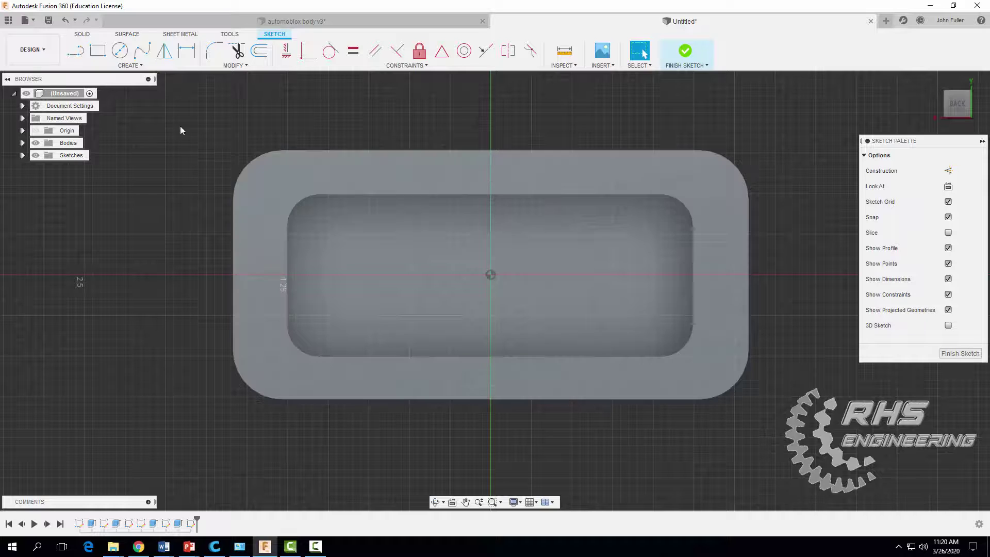
Step: Sketch a 0.06 by 0.06 in square with its outer corner on the back face's left edge, just below the upper rounded corner
{"action": "left_click", "coordinate": [103, 53]}
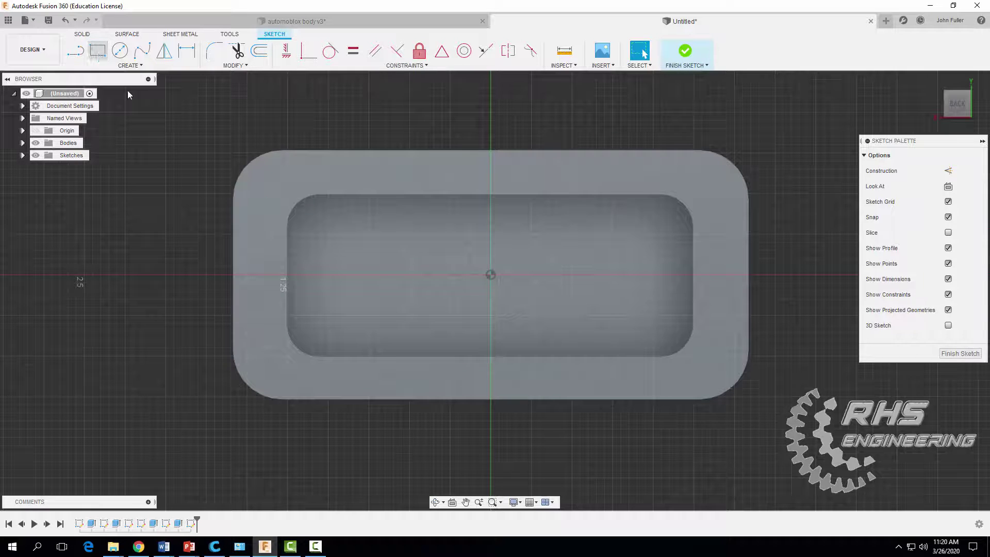
{"action": "left_click", "coordinate": [238, 222]}
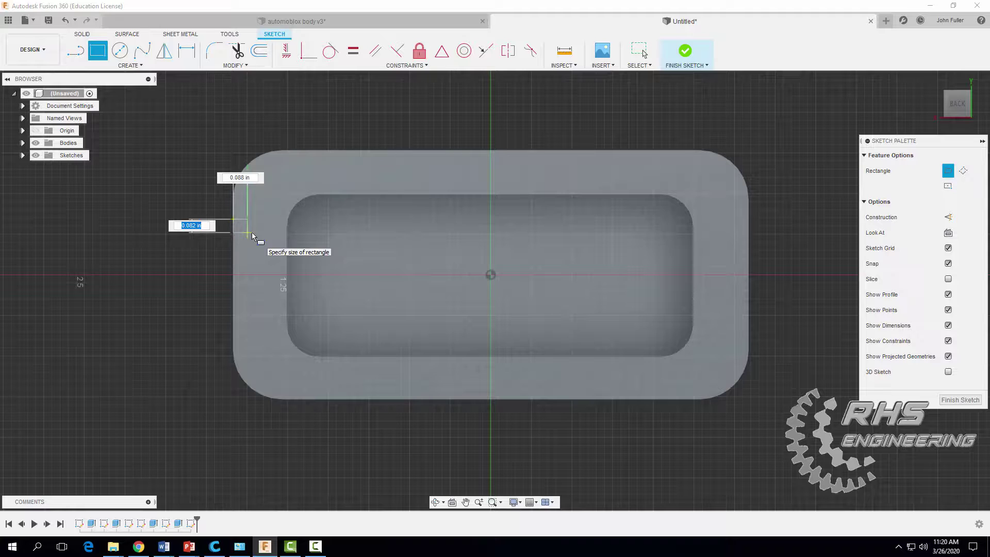
{"action": "key", "text": "BackSpace"}
{"action": "key", "text": "Tab"}
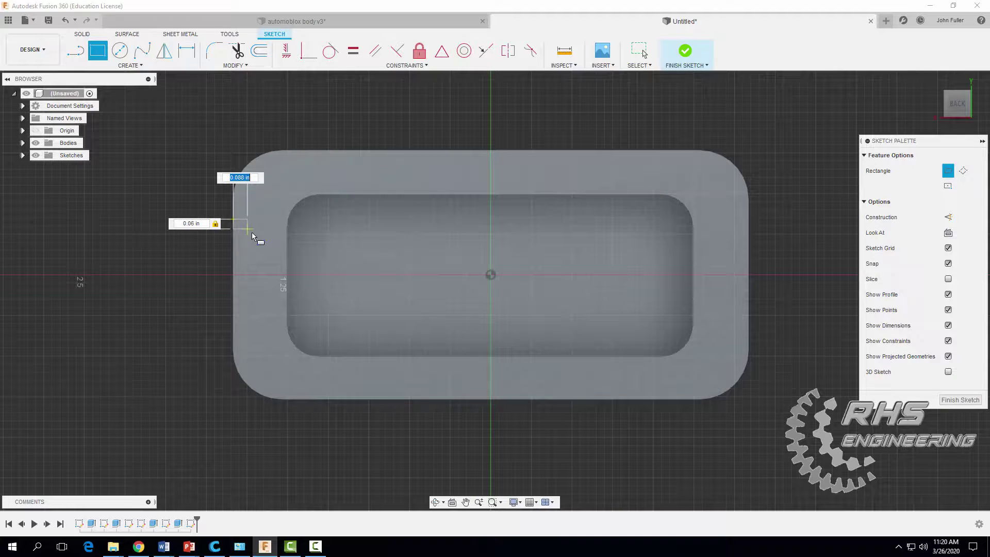
{"action": "key", "text": "BackSpace"}
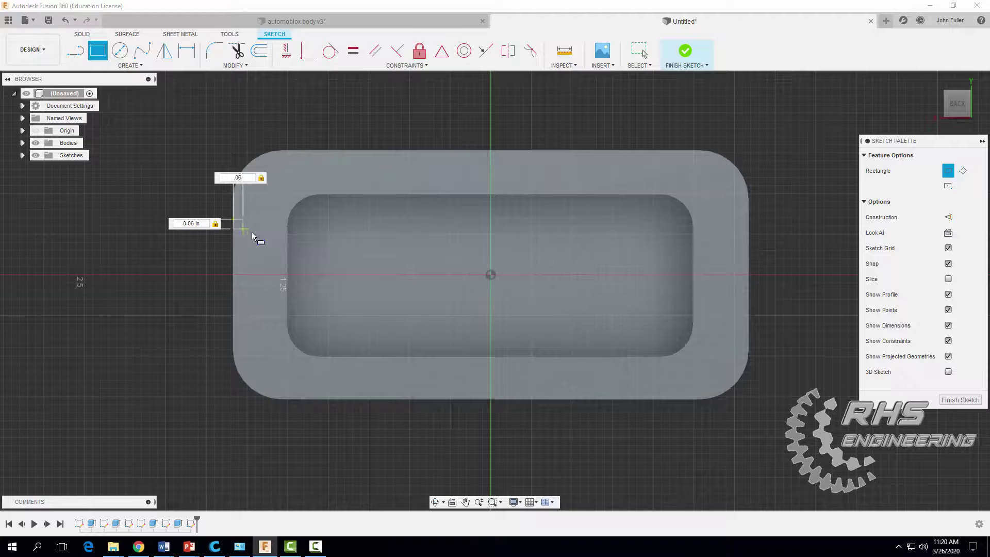
{"action": "key", "text": "Return"}
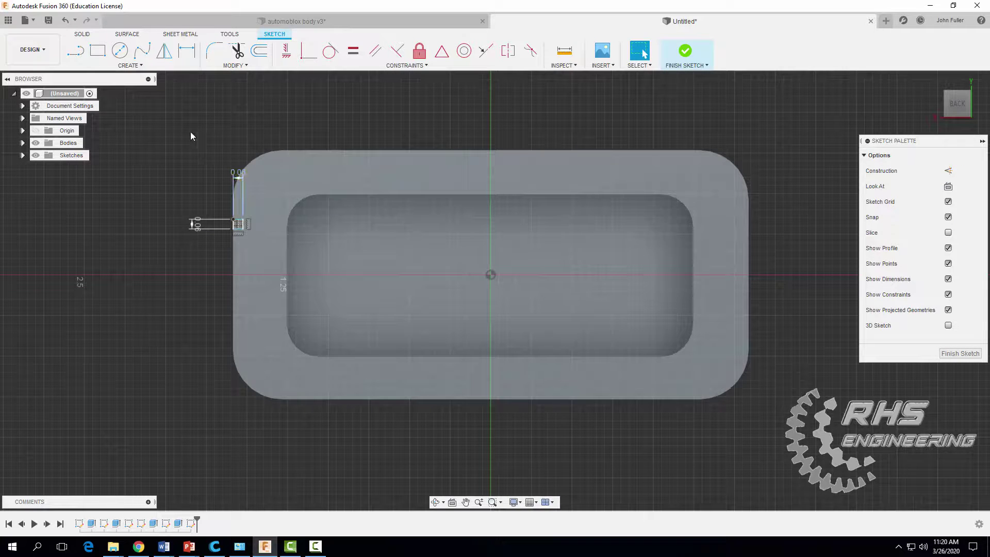
Step: Set the distance from the back face's top edge to the left square's upper corner to 0.30 in
{"action": "left_click", "coordinate": [187, 52]}
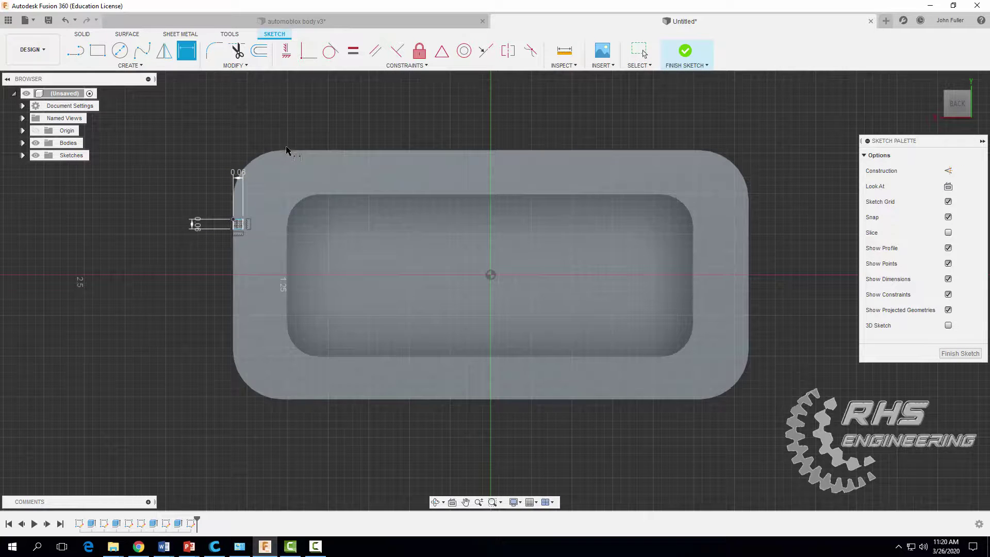
{"action": "left_click", "coordinate": [306, 151]}
{"action": "scroll", "coordinate": [234, 225], "scroll_direction": "up", "scroll_amount": 4}
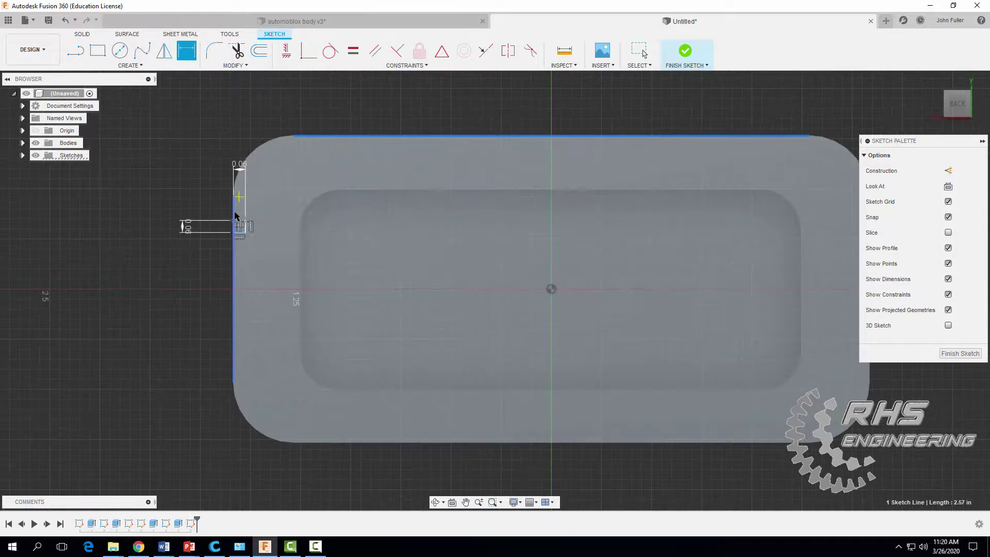
{"action": "left_click", "coordinate": [233, 225]}
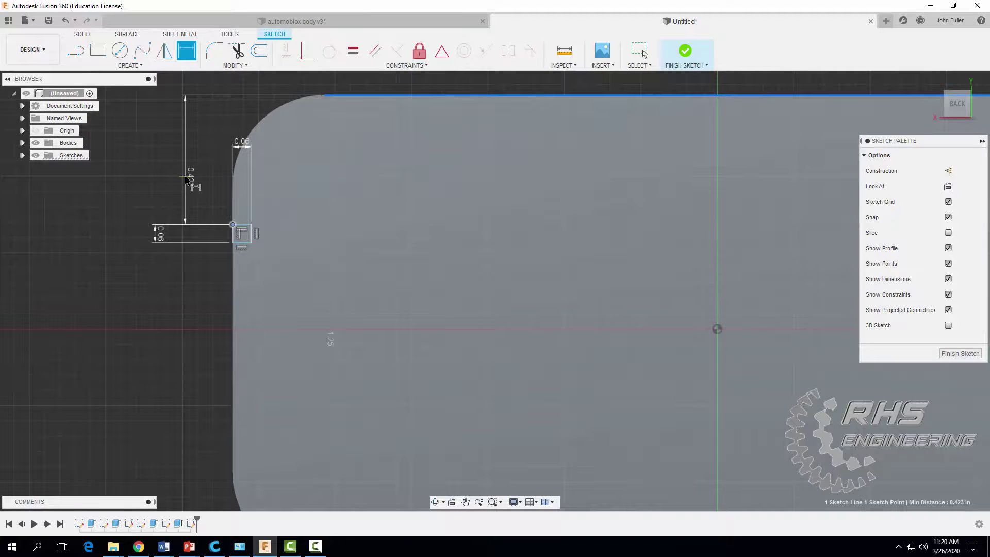
{"action": "left_click", "coordinate": [187, 178]}
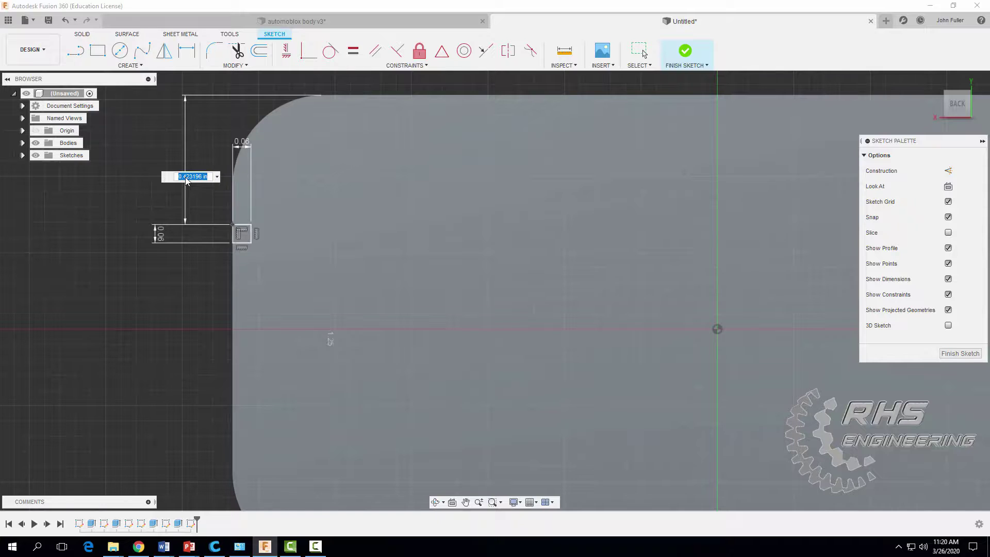
{"action": "key", "text": "Return"}
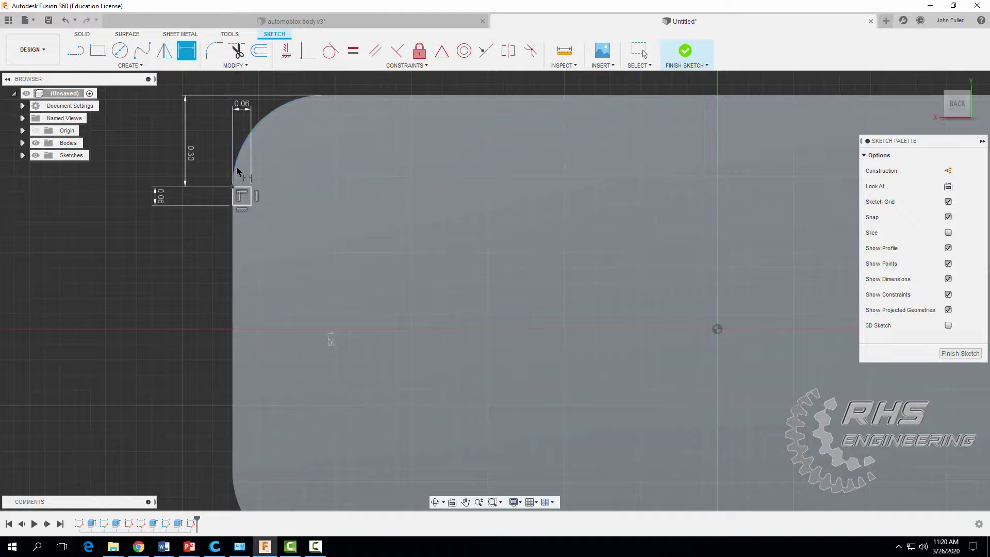
Step: Sketch a matching 0.06 by 0.06 in square inward from the back face's right edge, just below the upper rounded corner
{"action": "scroll", "coordinate": [391, 247], "scroll_direction": "down", "scroll_amount": 1}
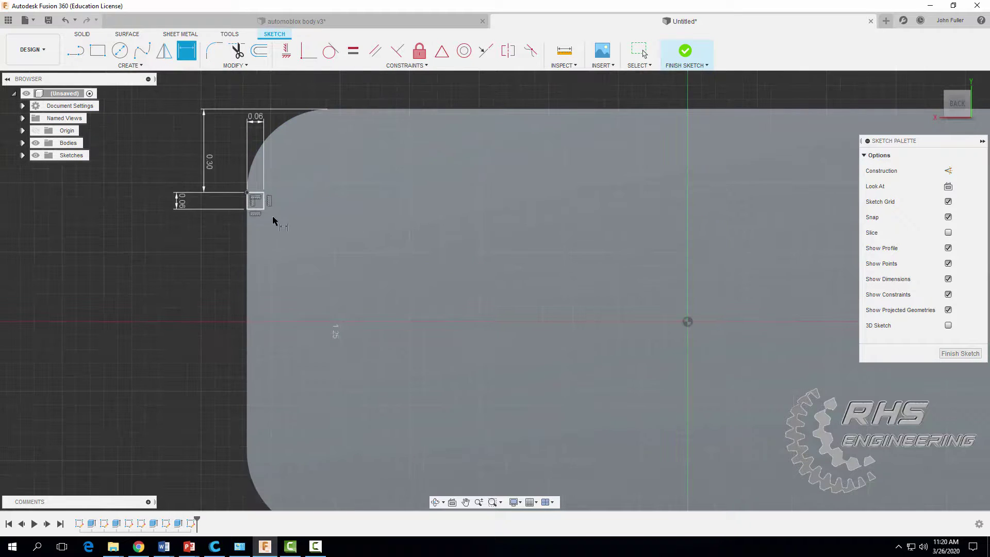
{"action": "mouse_move", "coordinate": [738, 250]}
{"action": "middle_mouse_down"}
{"action": "mouse_move", "coordinate": [590, 262]}
{"action": "mouse_move", "coordinate": [379, 250]}
{"action": "mouse_move", "coordinate": [366, 259]}
{"action": "middle_mouse_up"}
{"action": "scroll", "coordinate": [560, 237], "scroll_direction": "down", "scroll_amount": 1}
{"action": "left_click", "coordinate": [97, 50]}
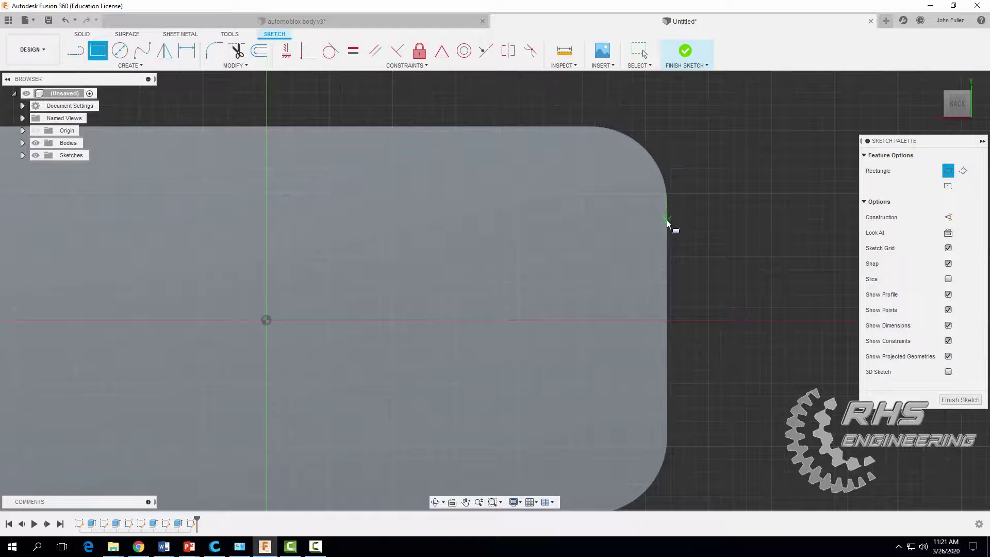
{"action": "left_click", "coordinate": [666, 221]}
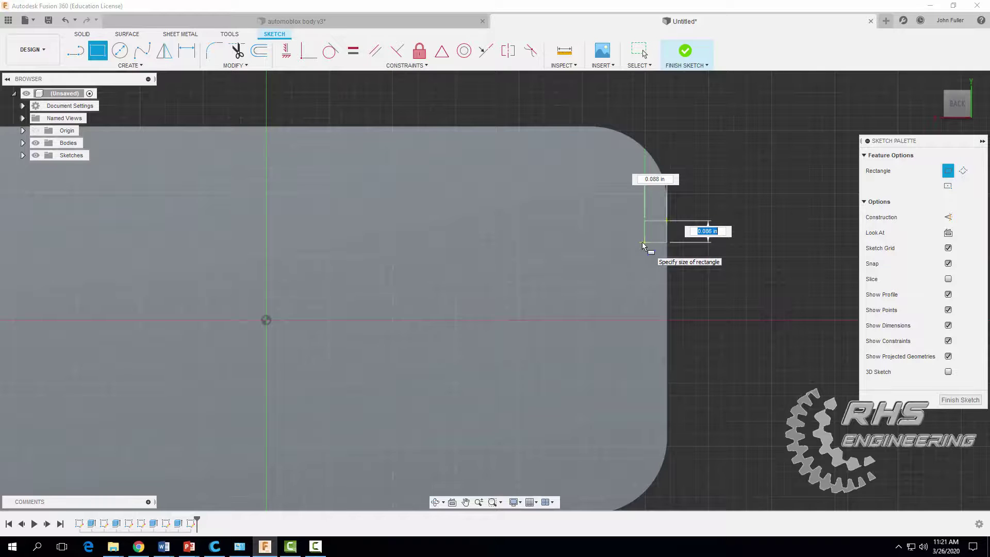
{"action": "key", "text": "BackSpace"}
{"action": "key", "text": "Tab"}
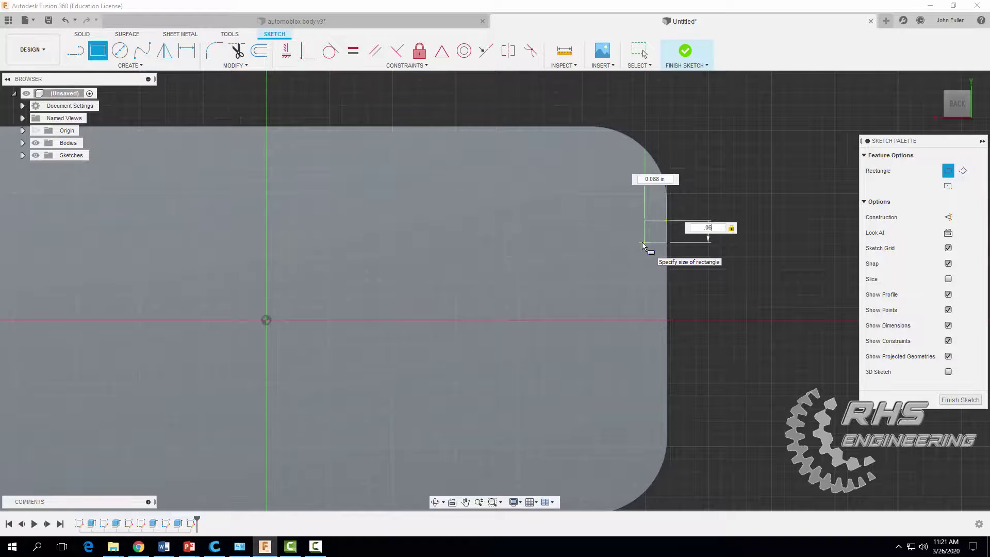
{"action": "key", "text": "Tab"}
{"action": "key", "text": "BackSpace"}
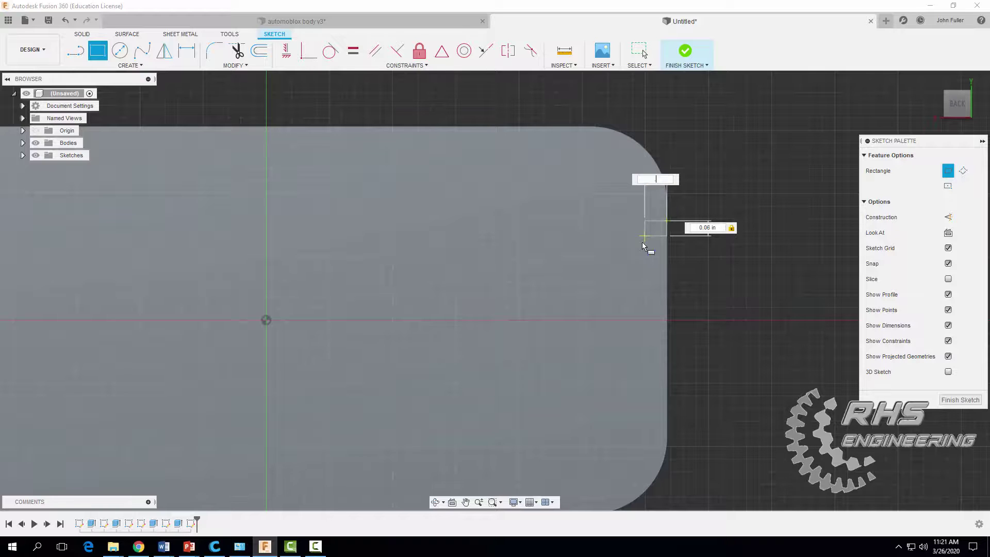
{"action": "type", "text": ".06"}
{"action": "key", "text": "Return"}
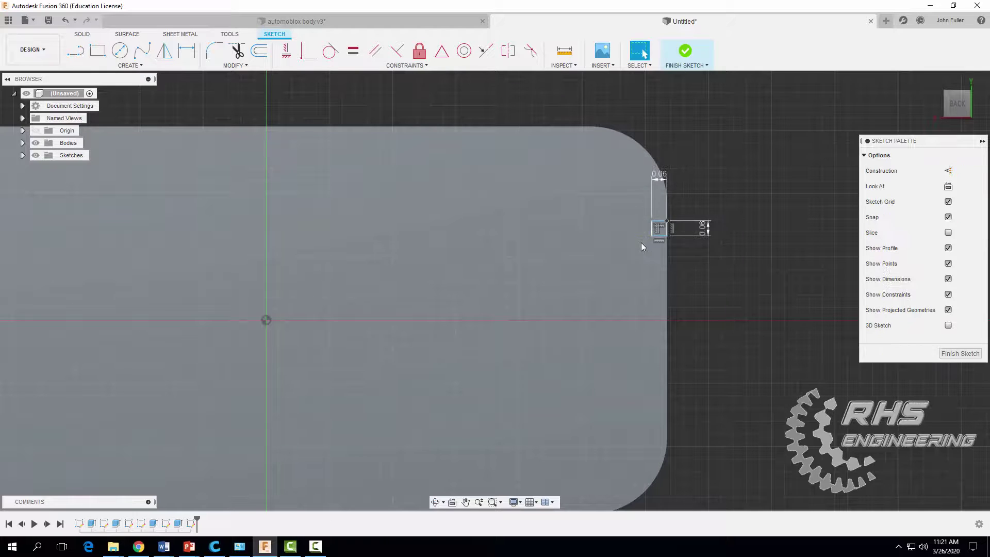
Step: Set the distance from the back face's top edge to the right square's upper corner to 0.3 in and finish the sketch
{"action": "left_click", "coordinate": [187, 50]}
{"action": "left_click", "coordinate": [667, 220]}
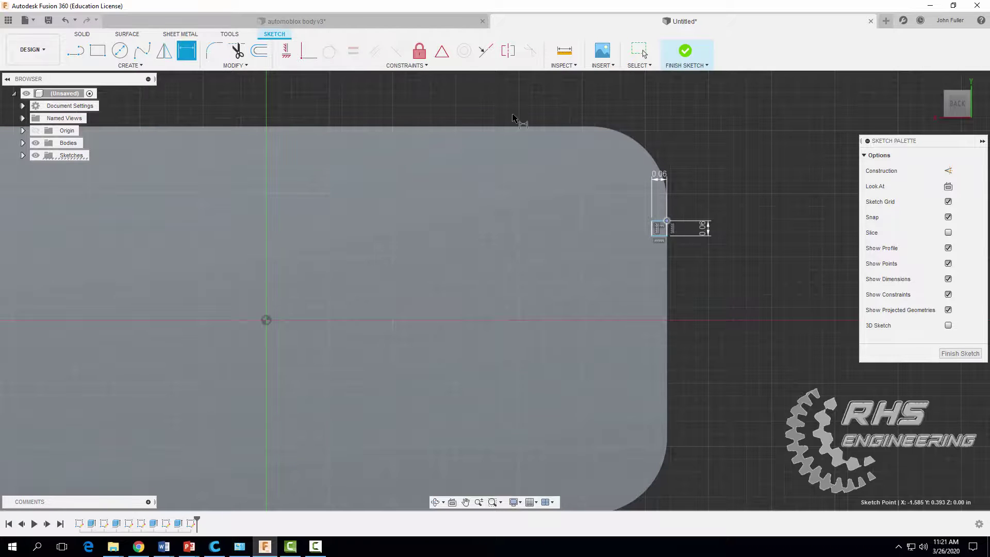
{"action": "left_click", "coordinate": [520, 126]}
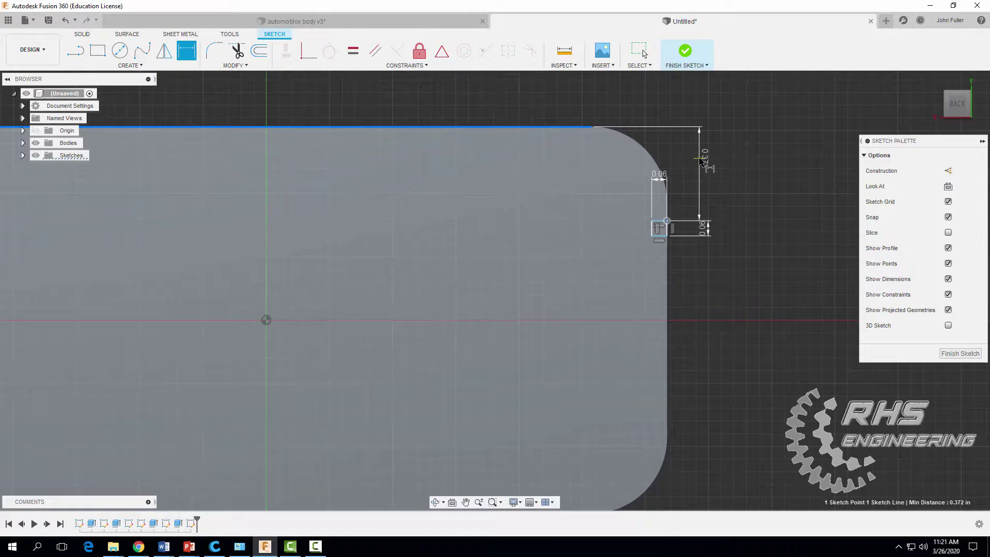
{"action": "left_click", "coordinate": [699, 159]}
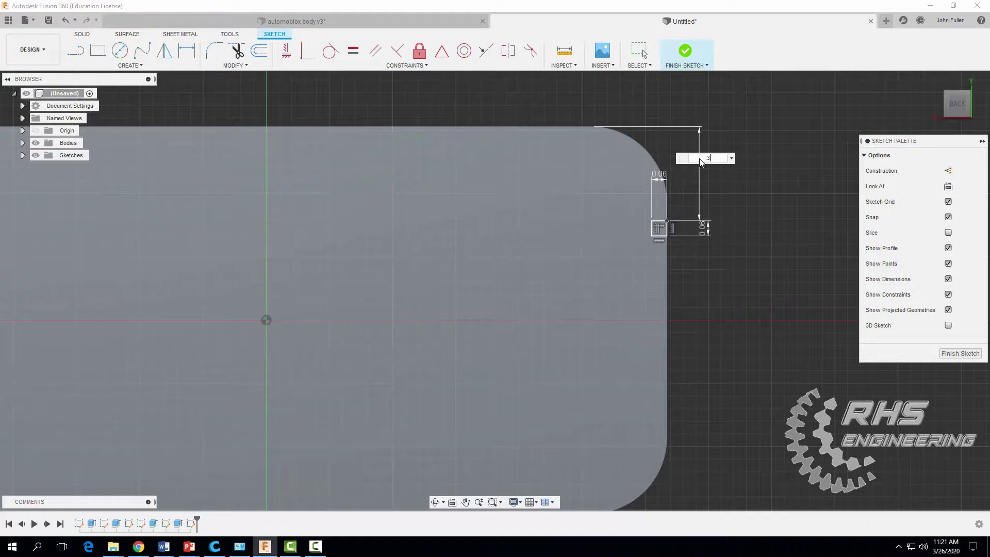
{"action": "type", "text": ".3"}
{"action": "key", "text": "Return"}
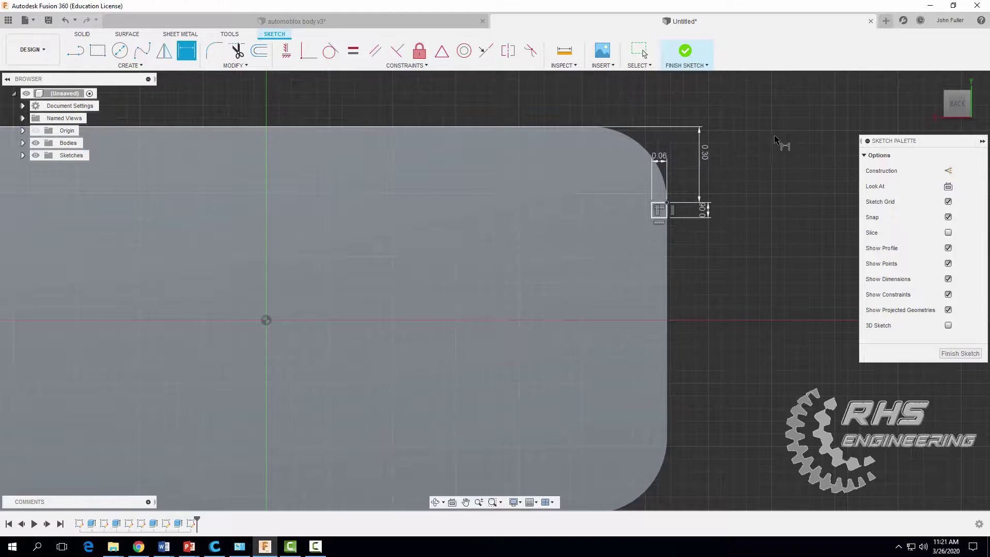
{"action": "scroll", "coordinate": [763, 235], "scroll_direction": "down", "scroll_amount": 2}
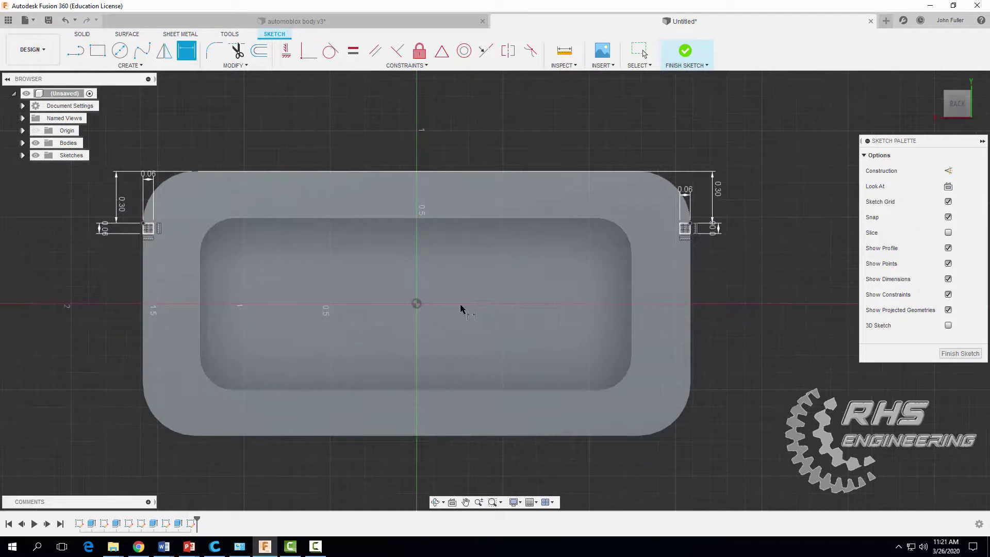
{"action": "middle_click_drag", "start_coordinate": [366, 108], "coordinate": [449, 107]}
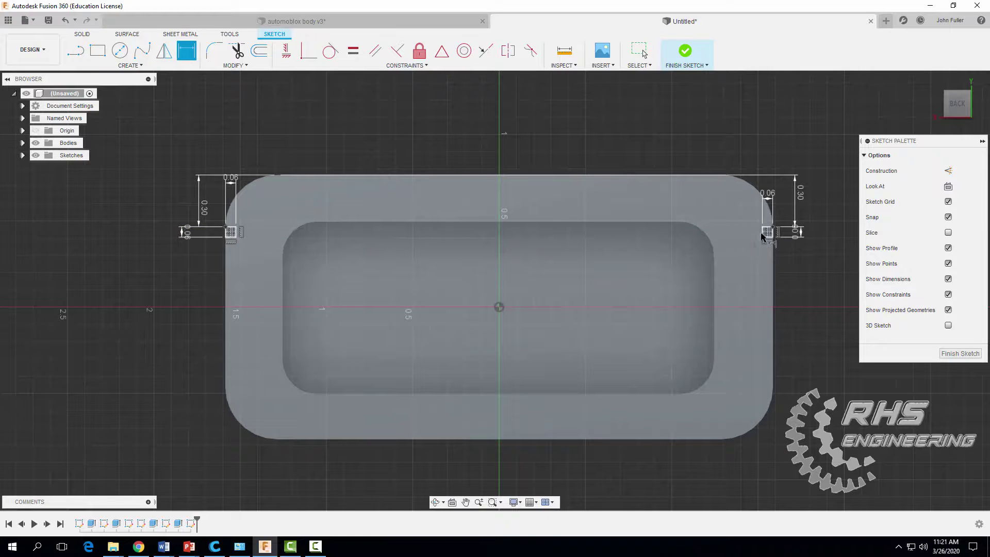
{"action": "left_click", "coordinate": [685, 53]}
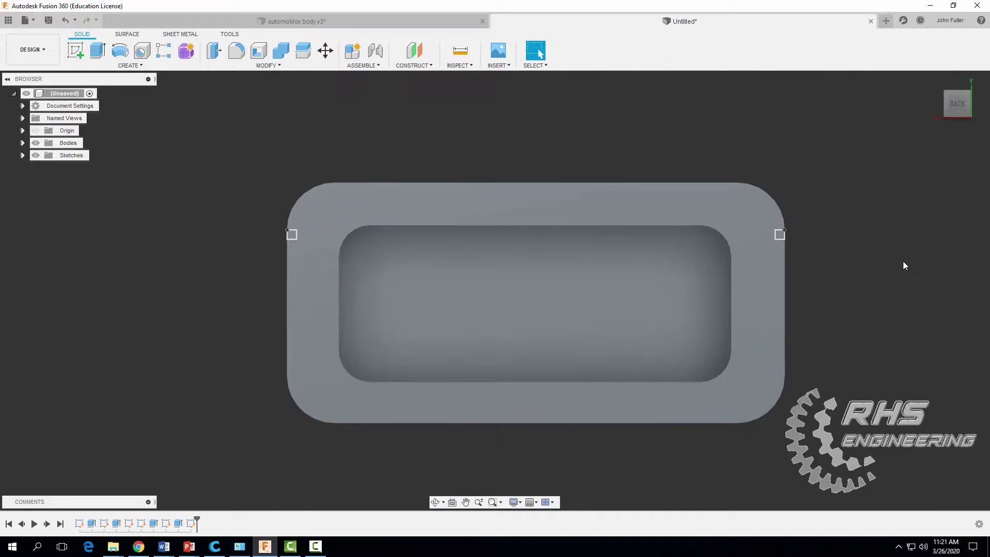
Step: Extrude both small squares as a cut with extent All, flipped to run through the body as side grooves
{"action": "left_click", "coordinate": [945, 114]}
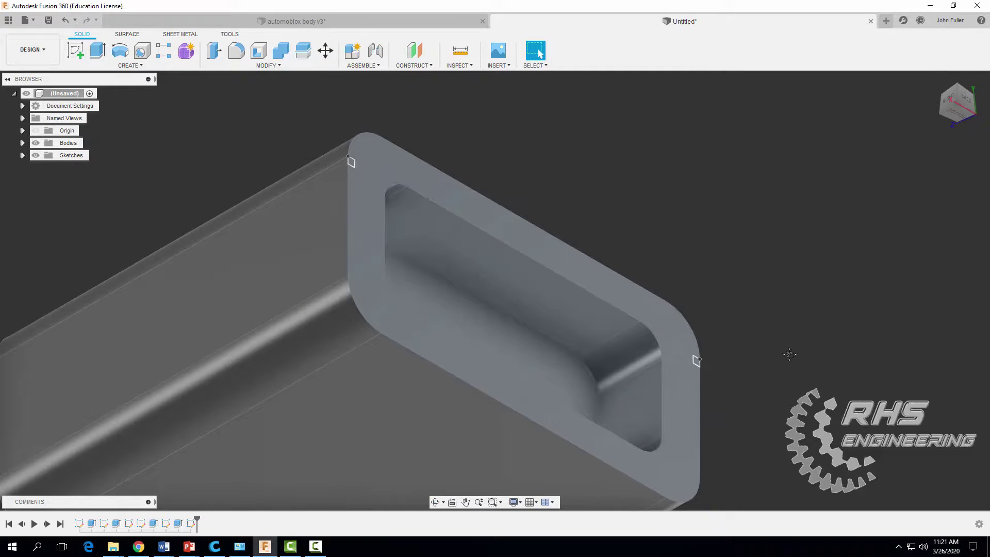
{"action": "scroll", "coordinate": [838, 292], "scroll_direction": "down", "scroll_amount": 4}
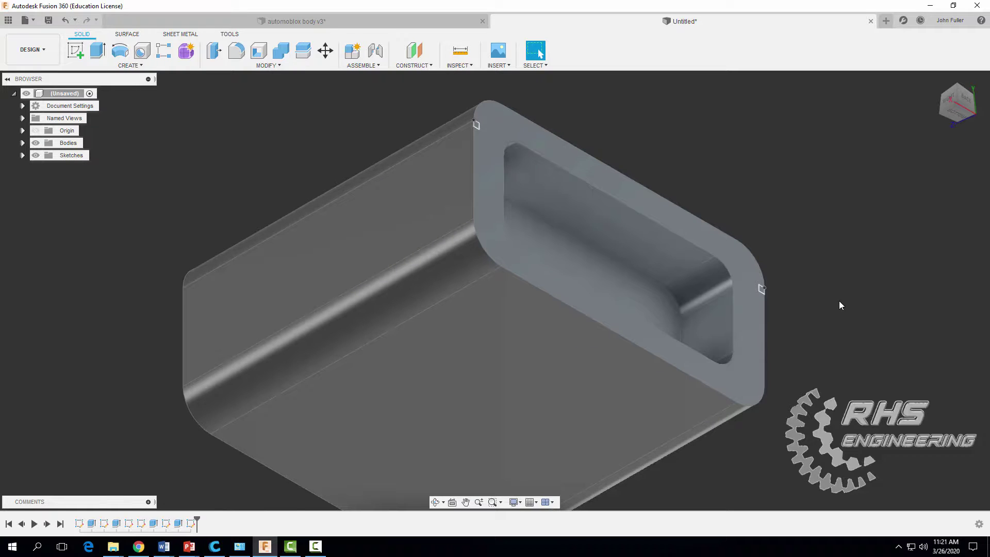
{"action": "key", "text": "F9"}
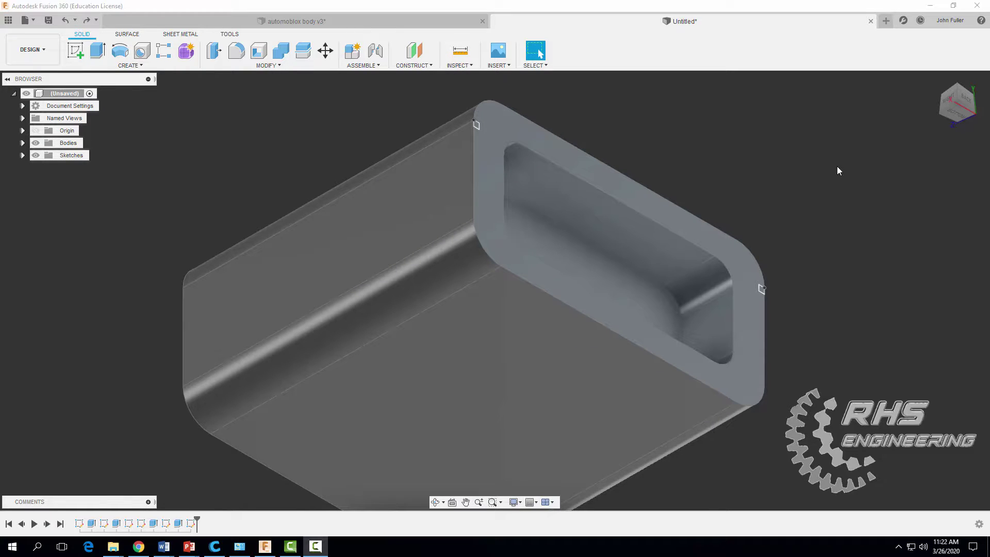
{"action": "left_click", "coordinate": [103, 54]}
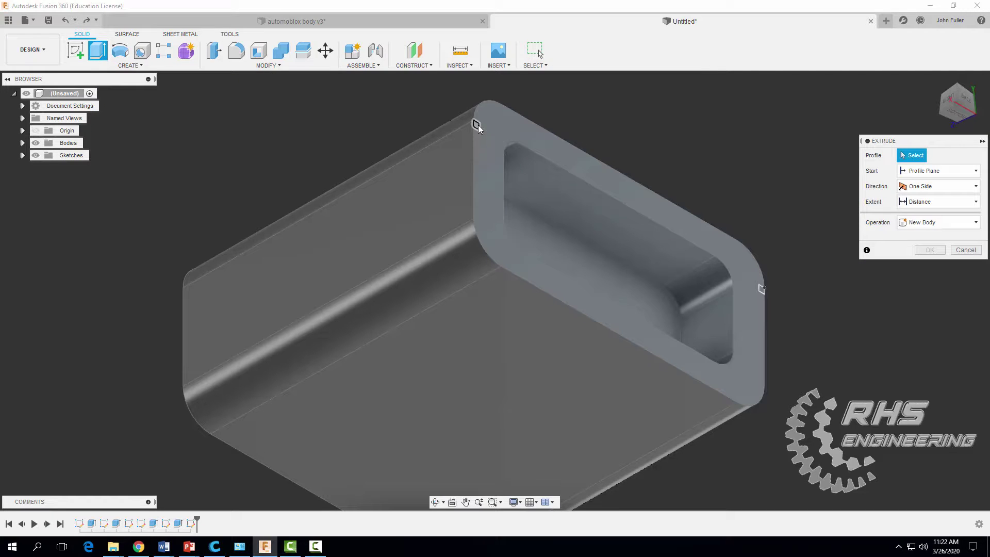
{"action": "left_click", "coordinate": [478, 125]}
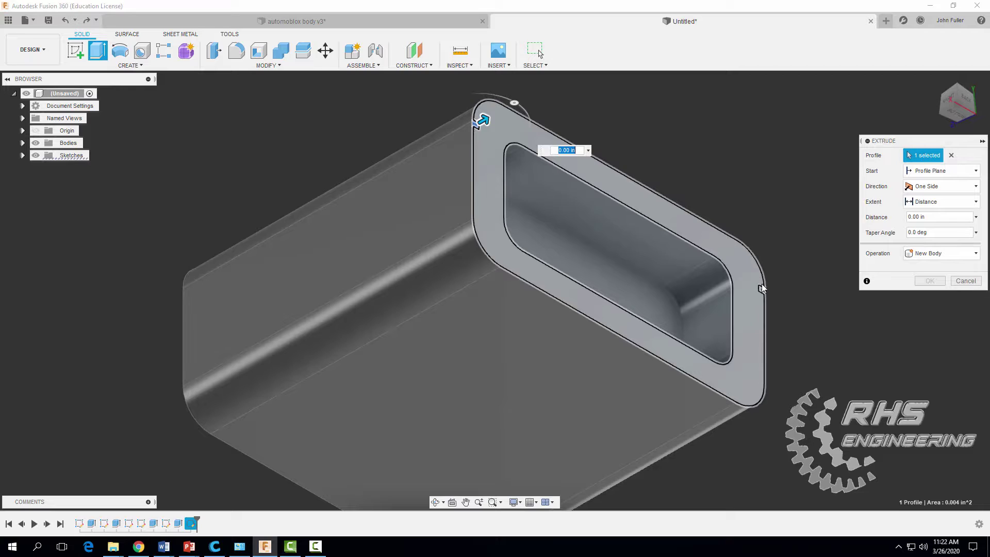
{"action": "left_click", "coordinate": [762, 290]}
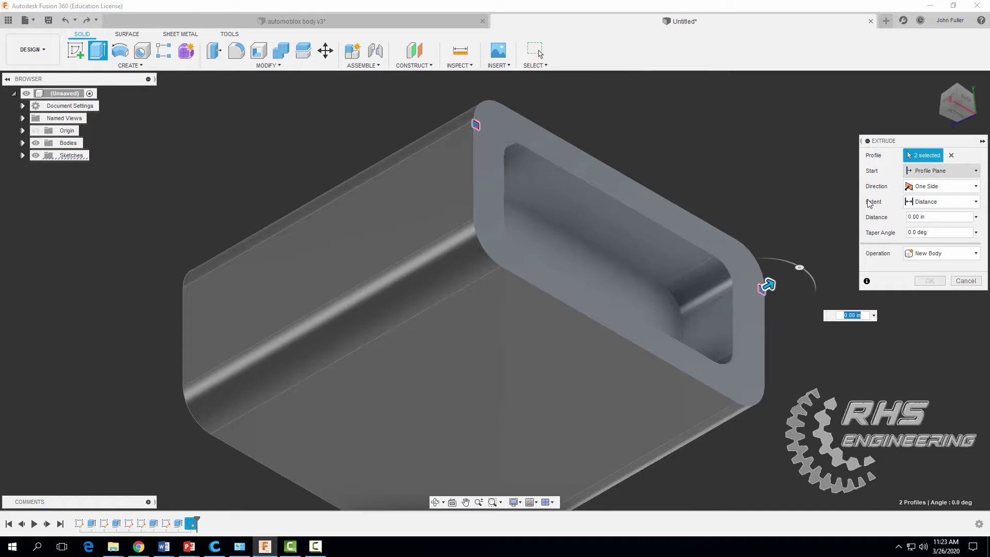
{"action": "left_click", "coordinate": [923, 205]}
{"action": "left_click", "coordinate": [920, 241]}
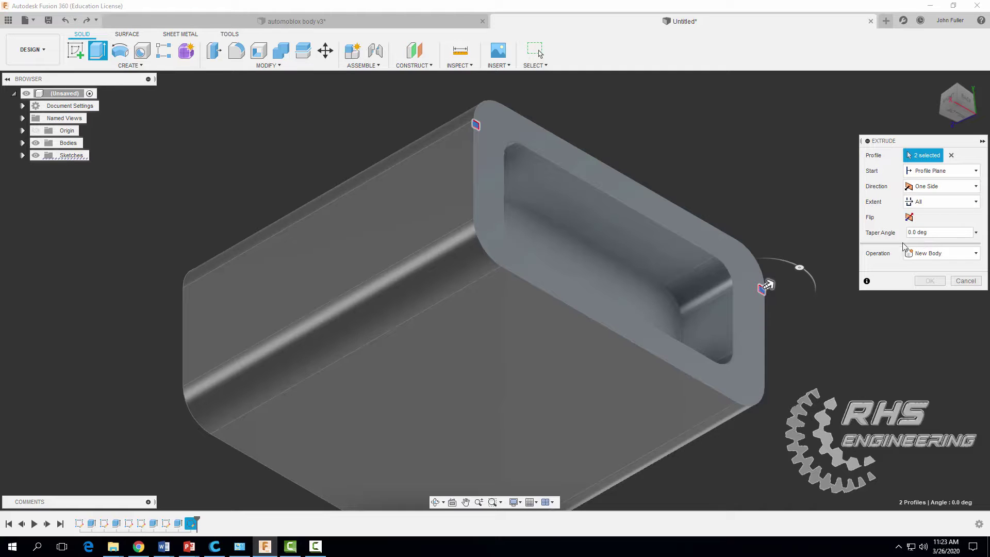
{"action": "left_click", "coordinate": [910, 217]}
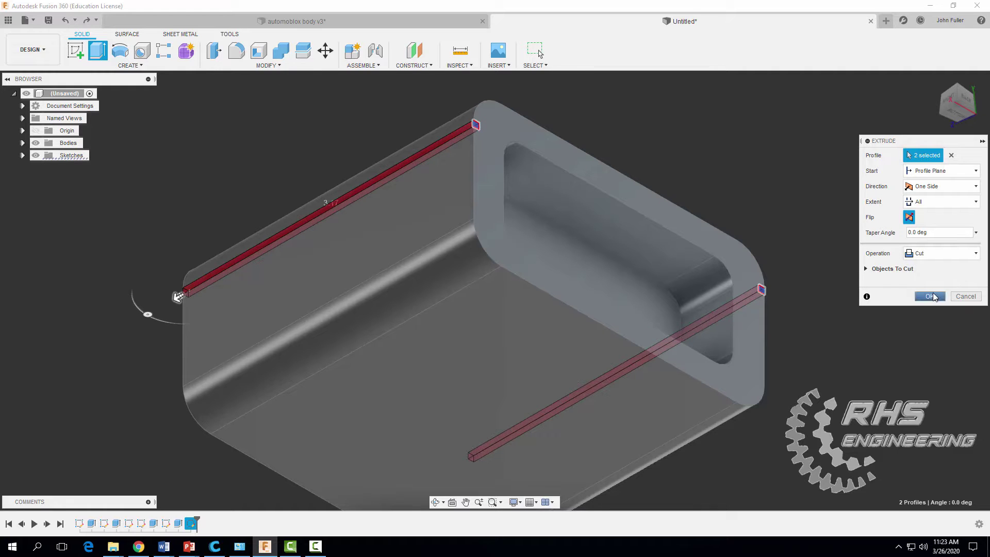
{"action": "left_click", "coordinate": [930, 296]}
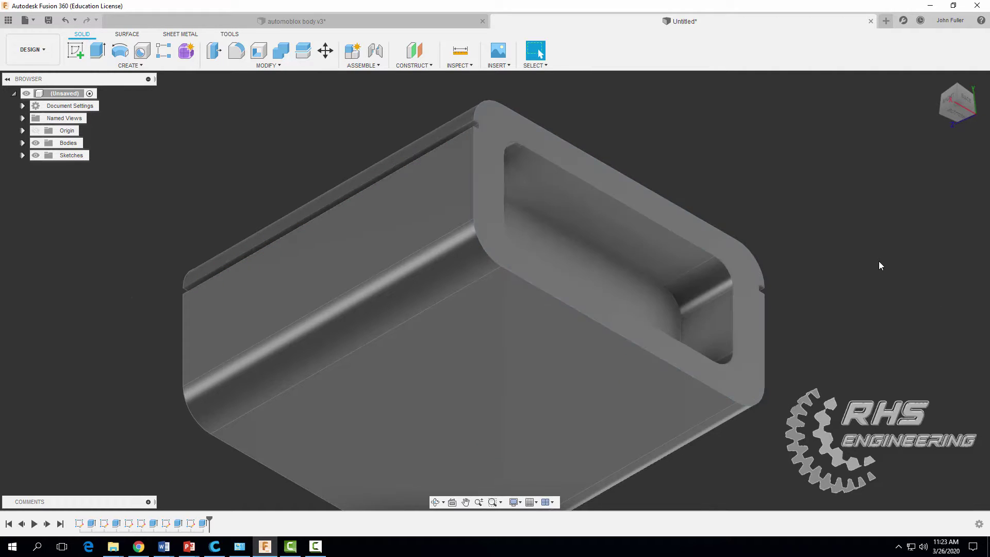
Step: Orbit to an angled view of the block's back and top, and switch to the Render workspace
{"action": "middle_click_drag", "start_coordinate": [877, 255], "coordinate": [829, 254], "text": "shift"}
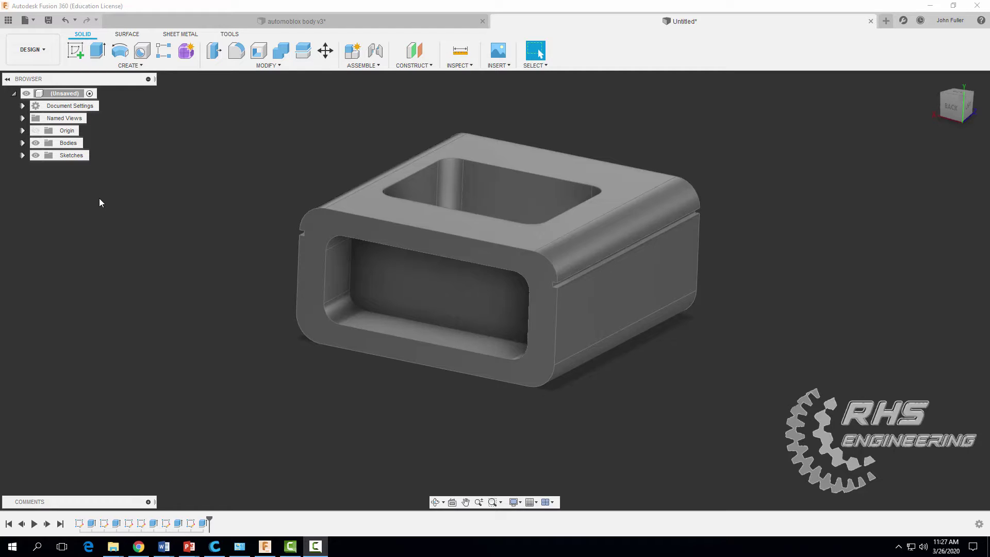
{"action": "left_click", "coordinate": [33, 56]}
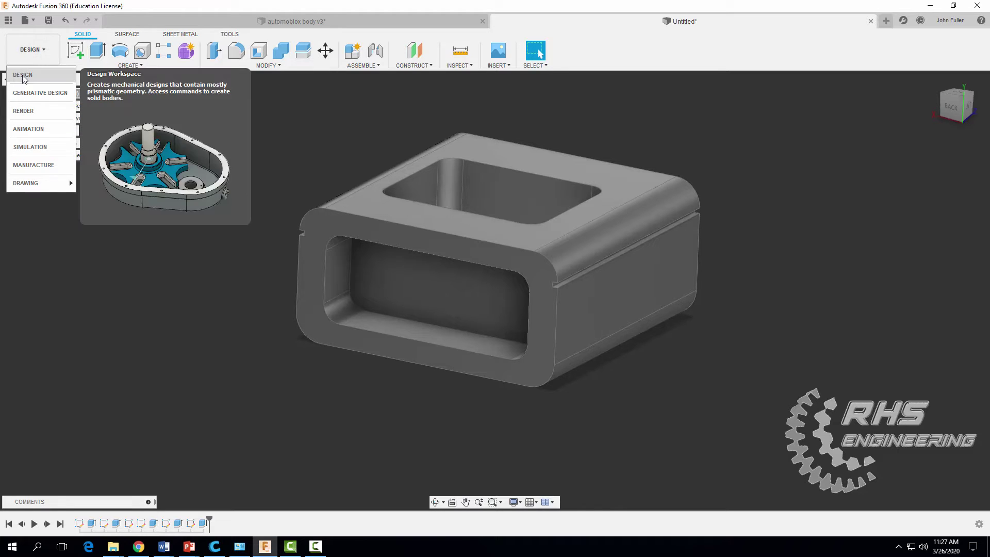
{"action": "left_click", "coordinate": [24, 111]}
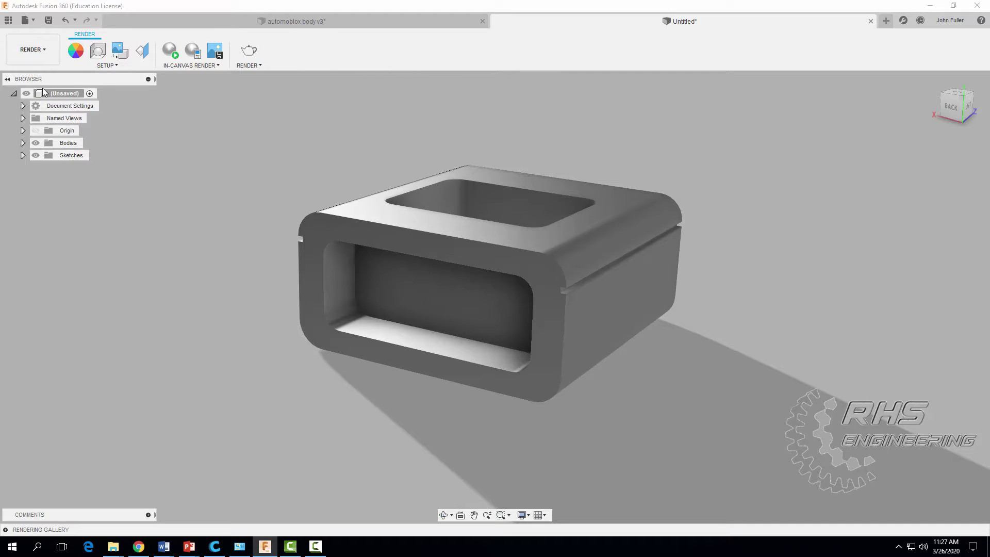
Step: Apply the Cherry wood appearance from the Fusion 360 appearance library to the whole block body
{"action": "key", "text": "a"}
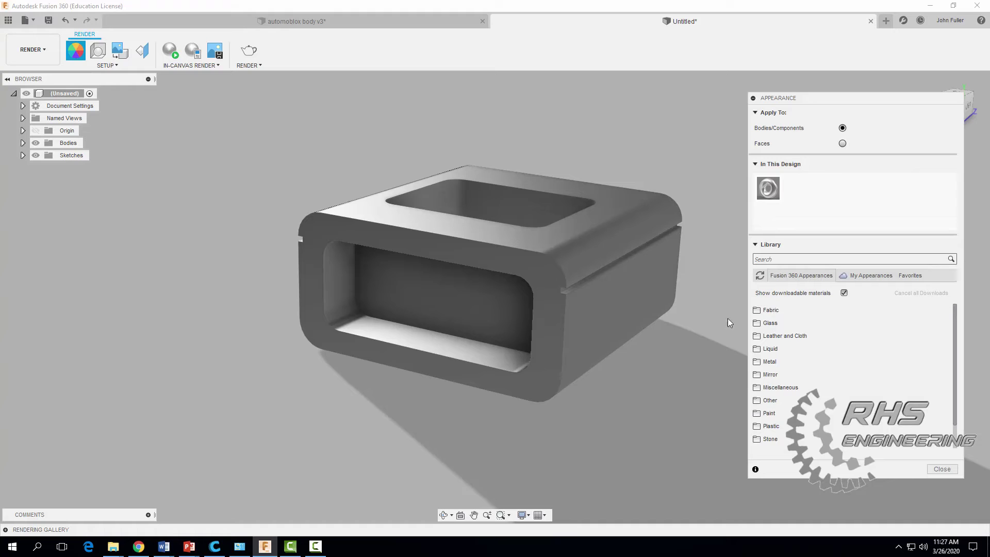
{"action": "scroll", "coordinate": [783, 417], "scroll_direction": "down", "scroll_amount": 1}
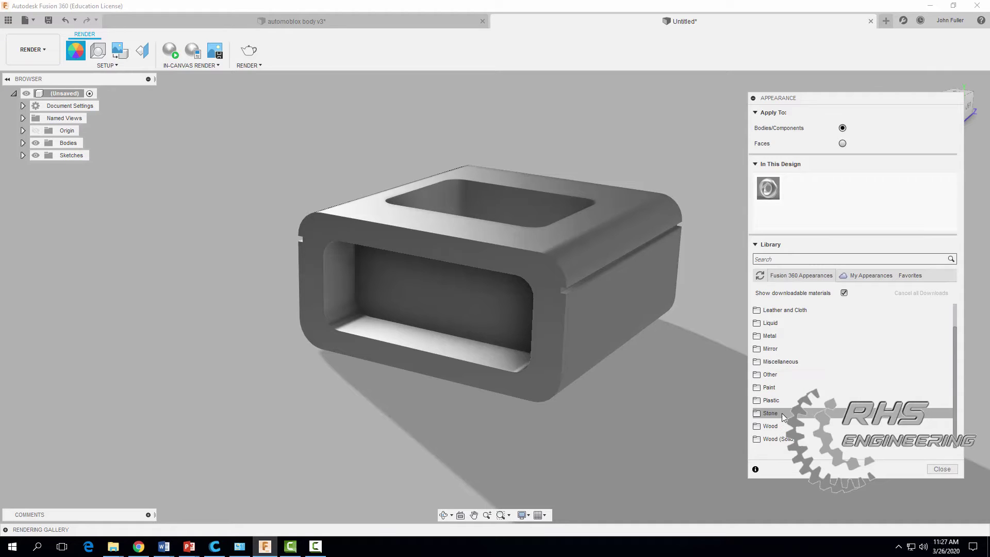
{"action": "left_click", "coordinate": [788, 427]}
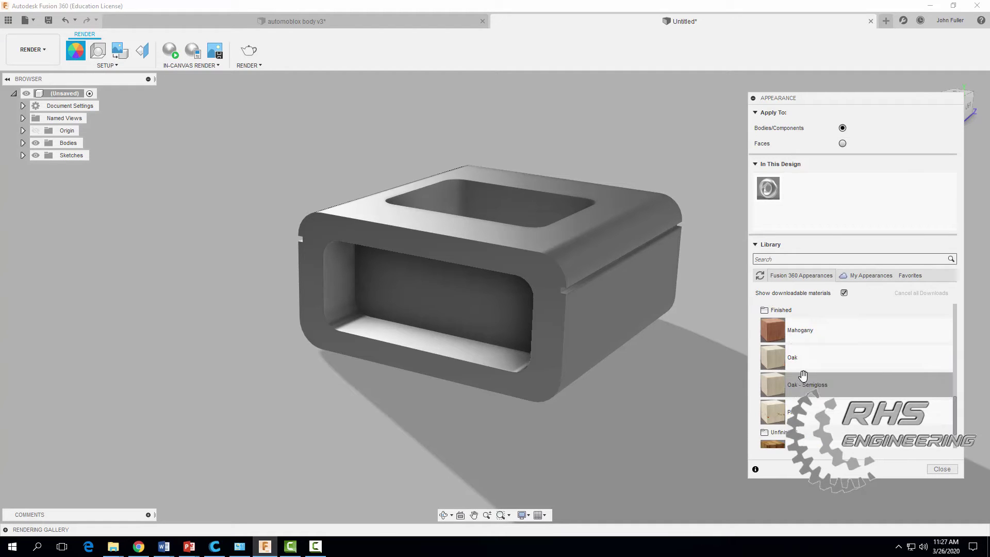
{"action": "scroll", "coordinate": [803, 374], "scroll_direction": "up", "scroll_amount": 4}
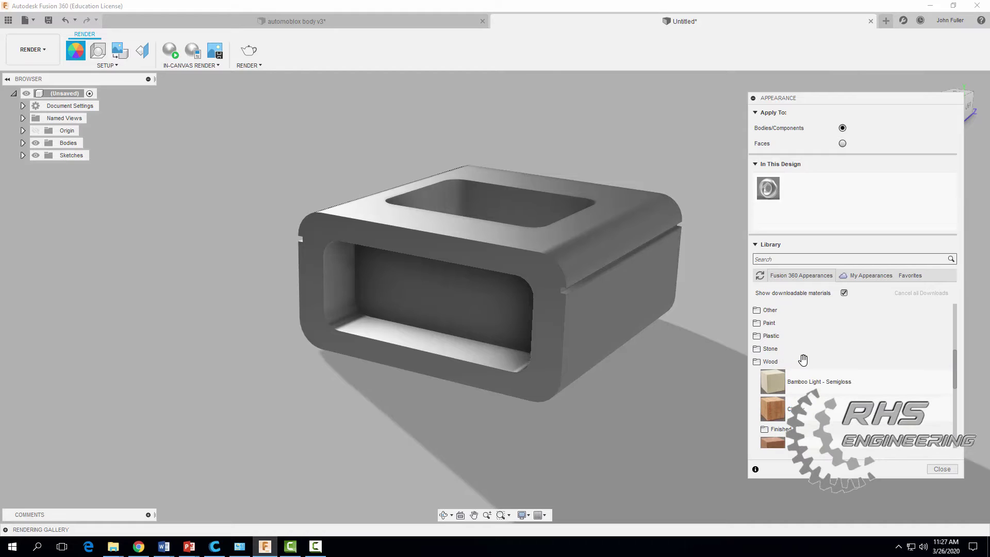
{"action": "scroll", "coordinate": [803, 361], "scroll_direction": "down", "scroll_amount": 1}
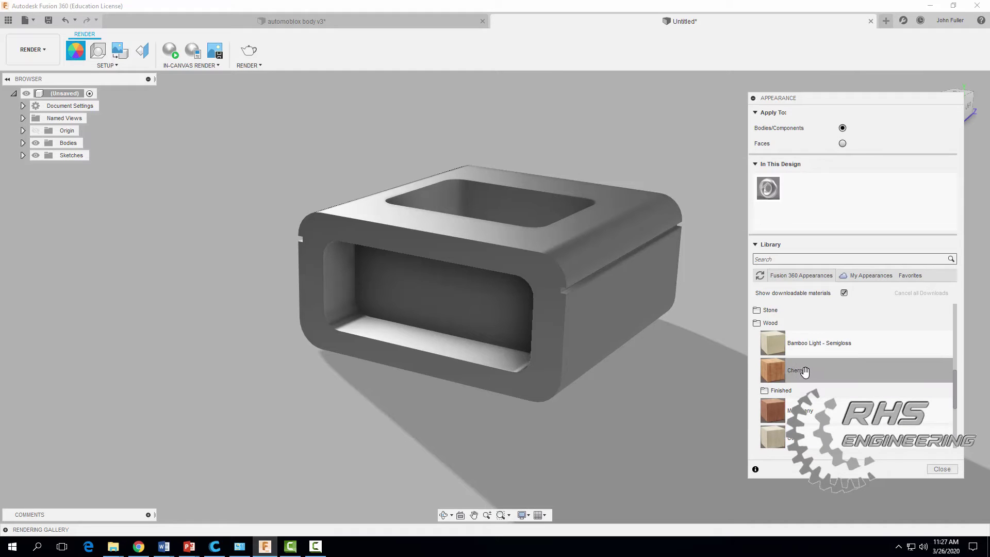
{"action": "left_click_drag", "start_coordinate": [804, 371], "coordinate": [592, 280]}
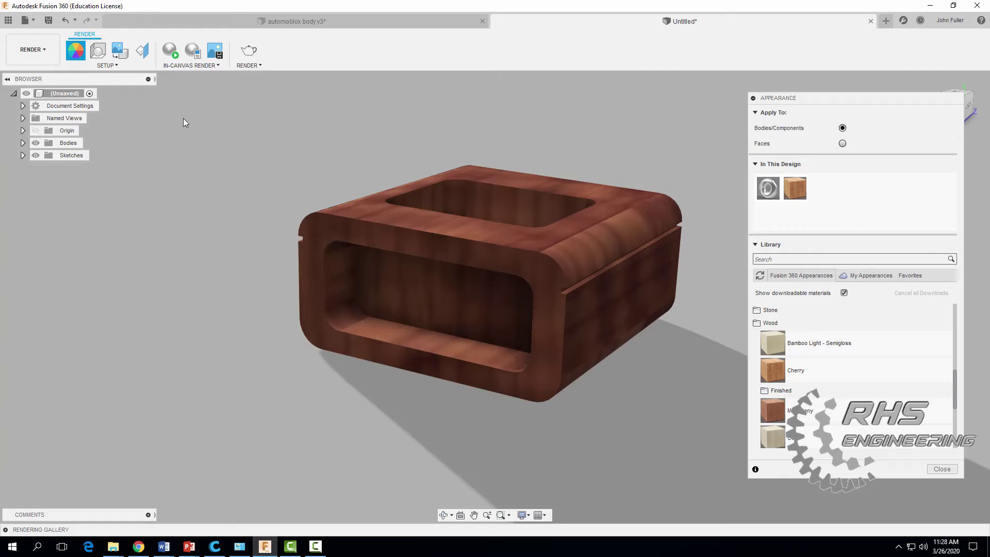
Step: Start the in-canvas render of the cherry block and collapse the Appearance dialog to clear the view
{"action": "left_click", "coordinate": [171, 49]}
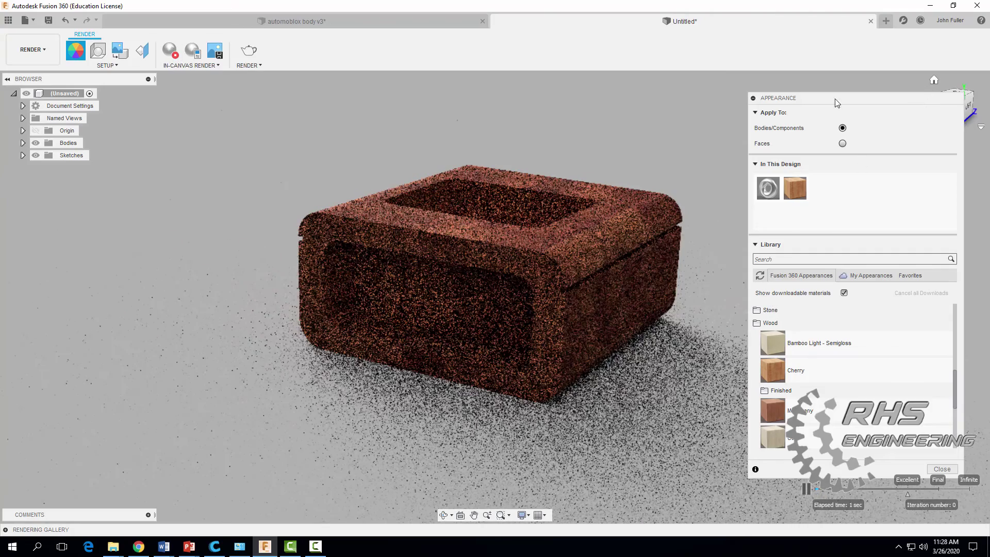
{"action": "left_click", "coordinate": [754, 98]}
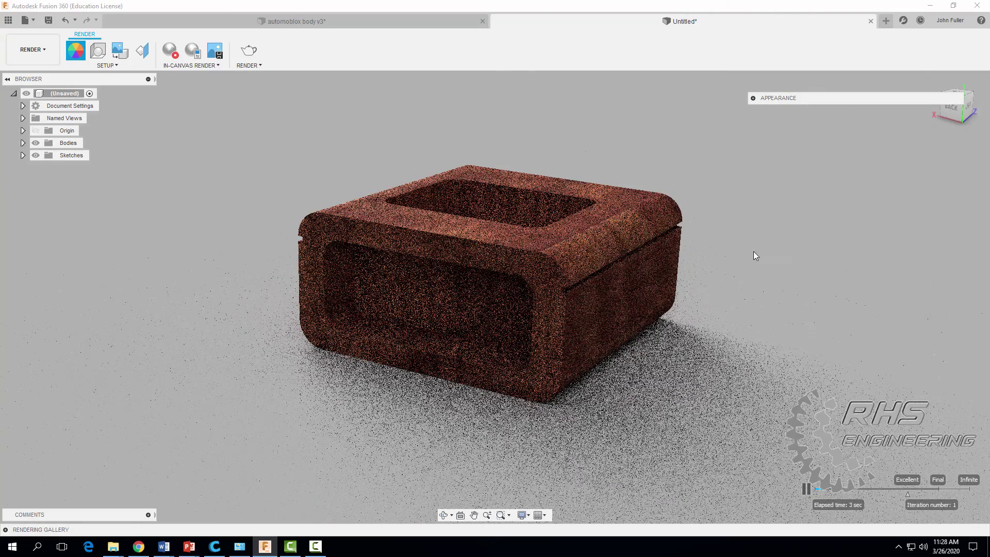